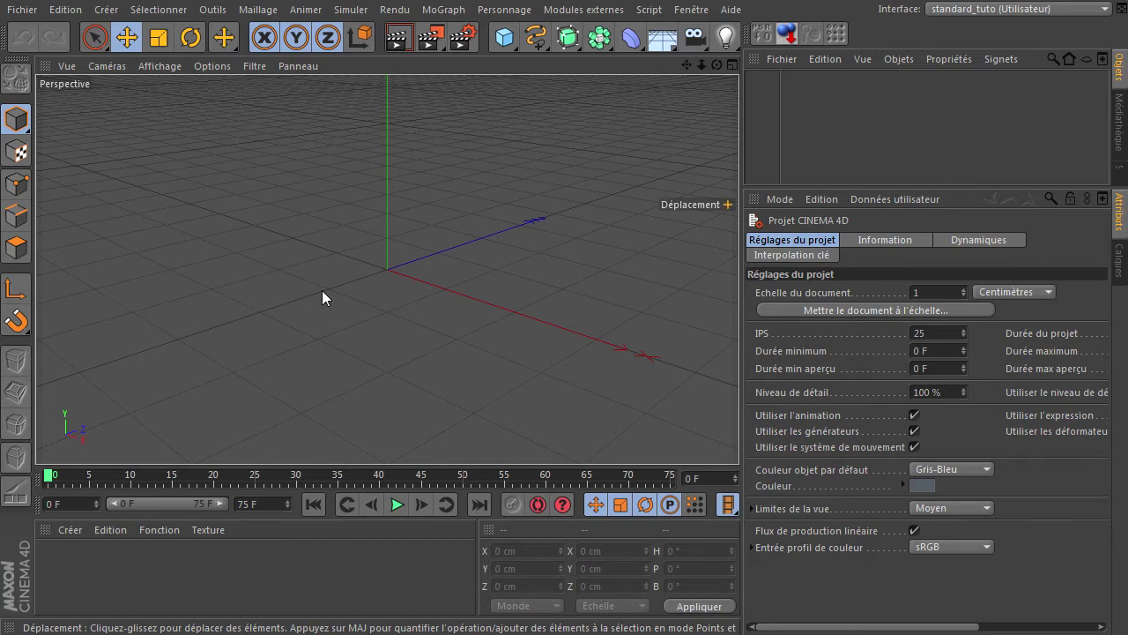
# Step: Add a cube and set its X and Z sizes to 20 cm
pyautogui.click(505, 37)
pyautogui.click(555, 43)
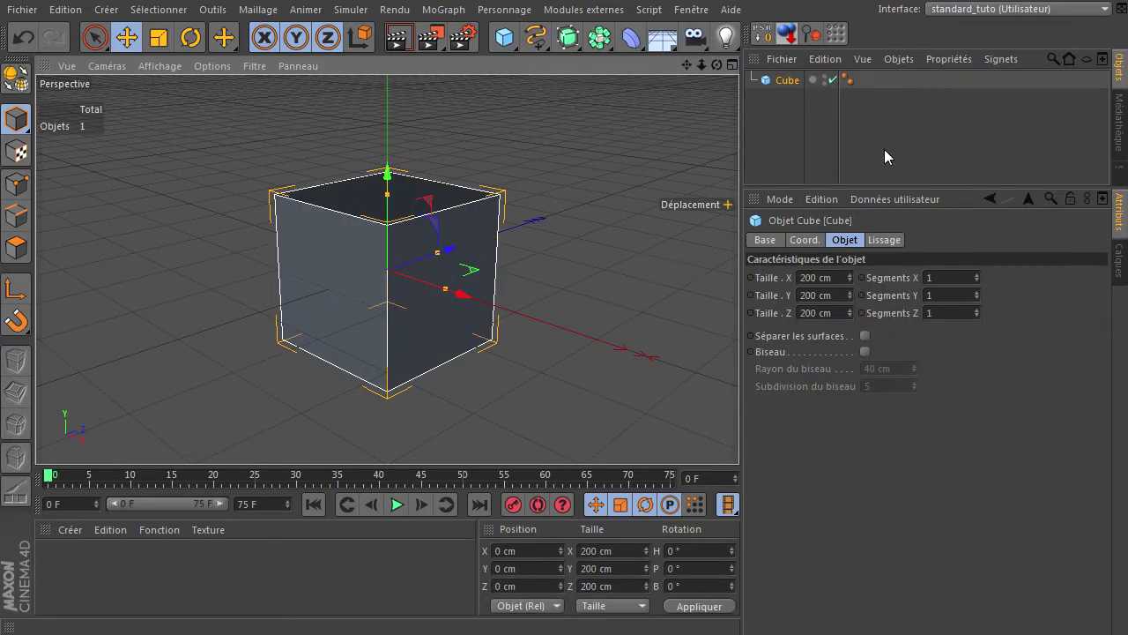
pyautogui.click(838, 291)
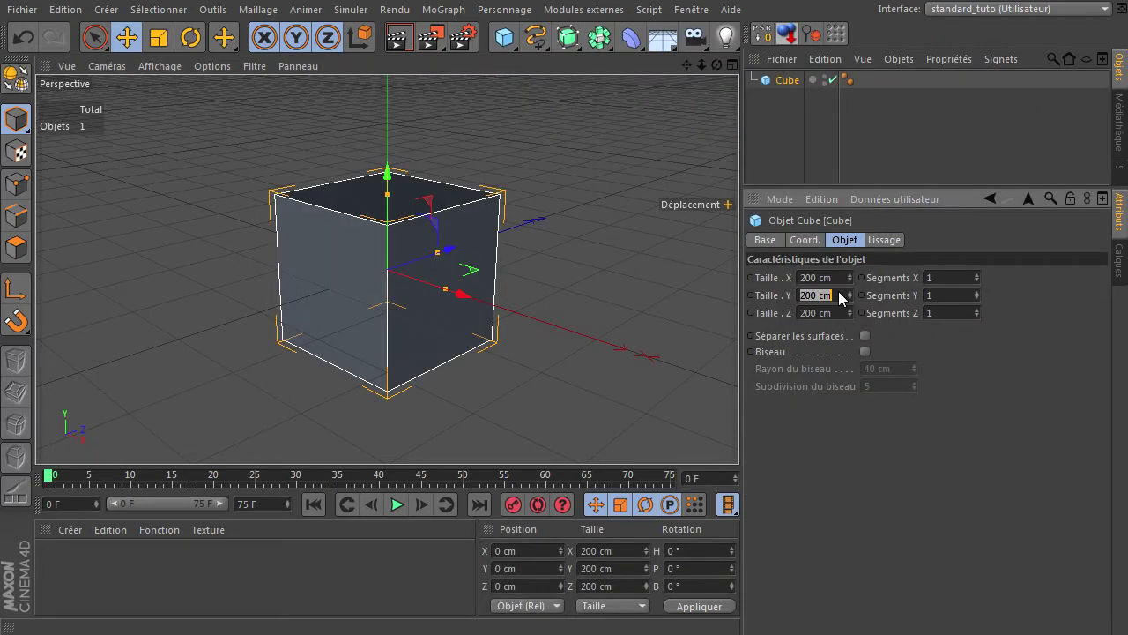
pyautogui.click(843, 278)
pyautogui.write('5')
pyautogui.doubleClick(829, 308)
pyautogui.write('20')
pyautogui.press('Return')
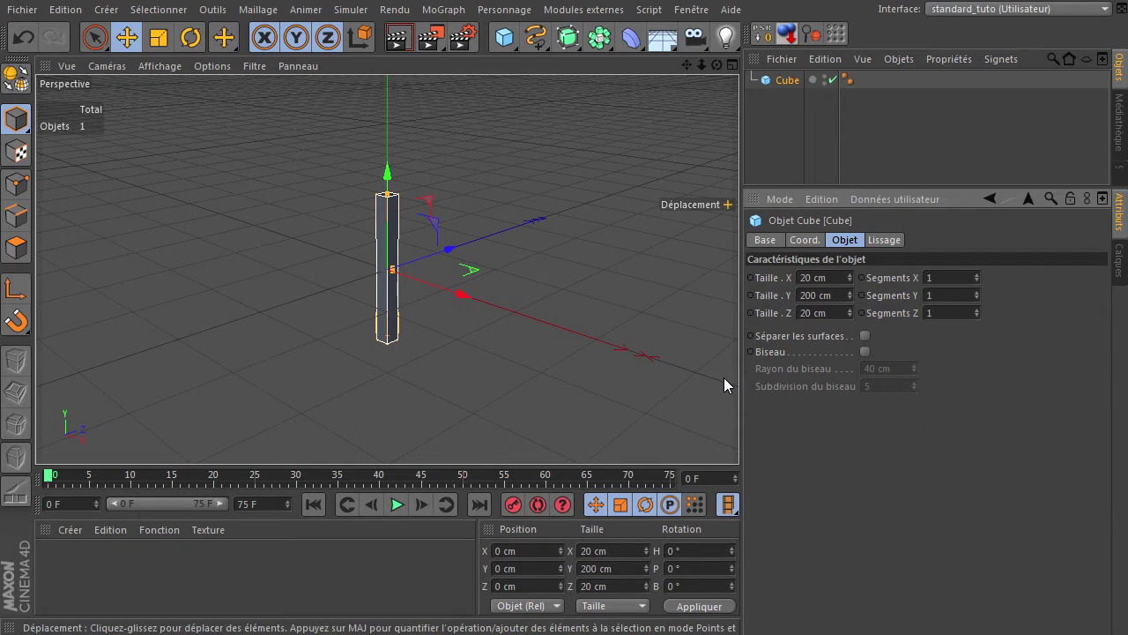
# Step: Add a Protection tag to the cube
pyautogui.rightClick(767, 82)
pyautogui.moveTo(822, 92)
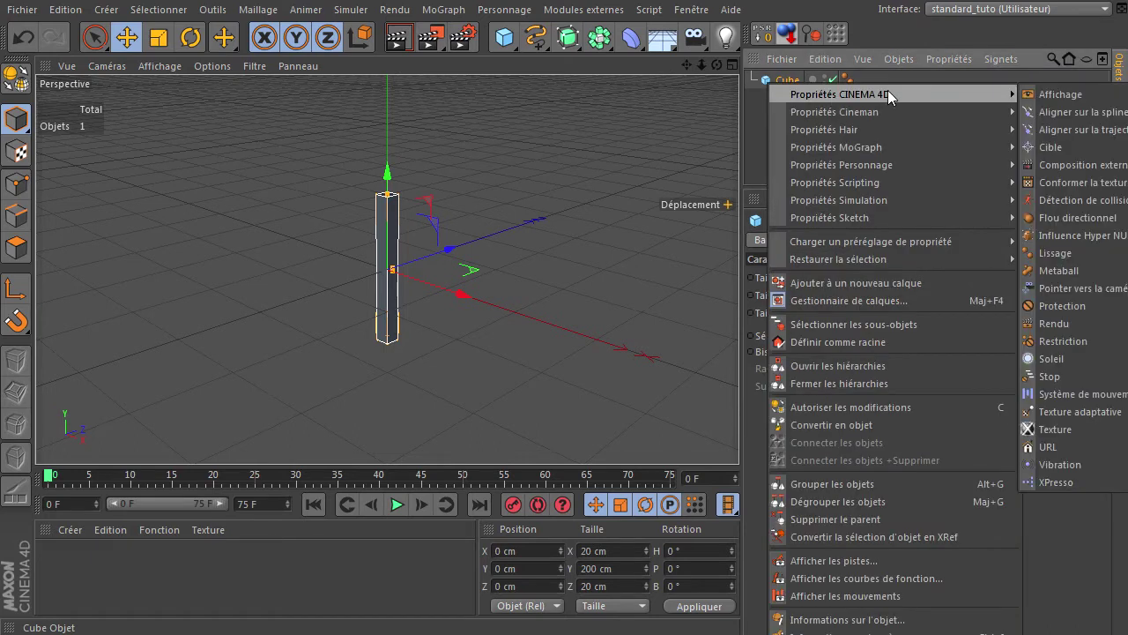
pyautogui.click(1042, 306)
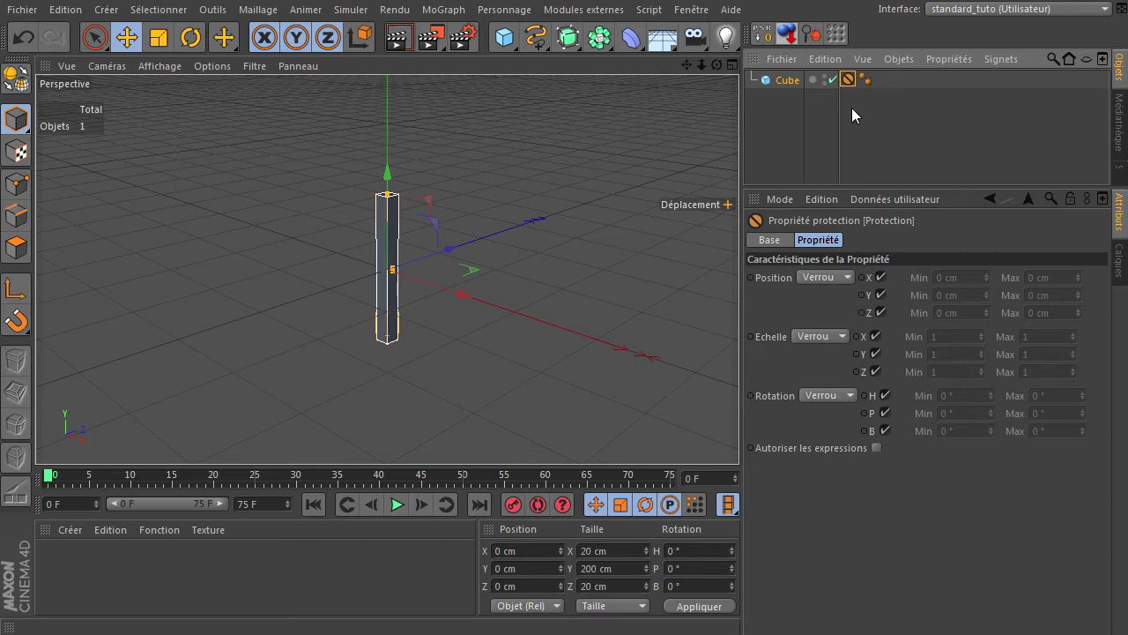
pyautogui.click(876, 448)
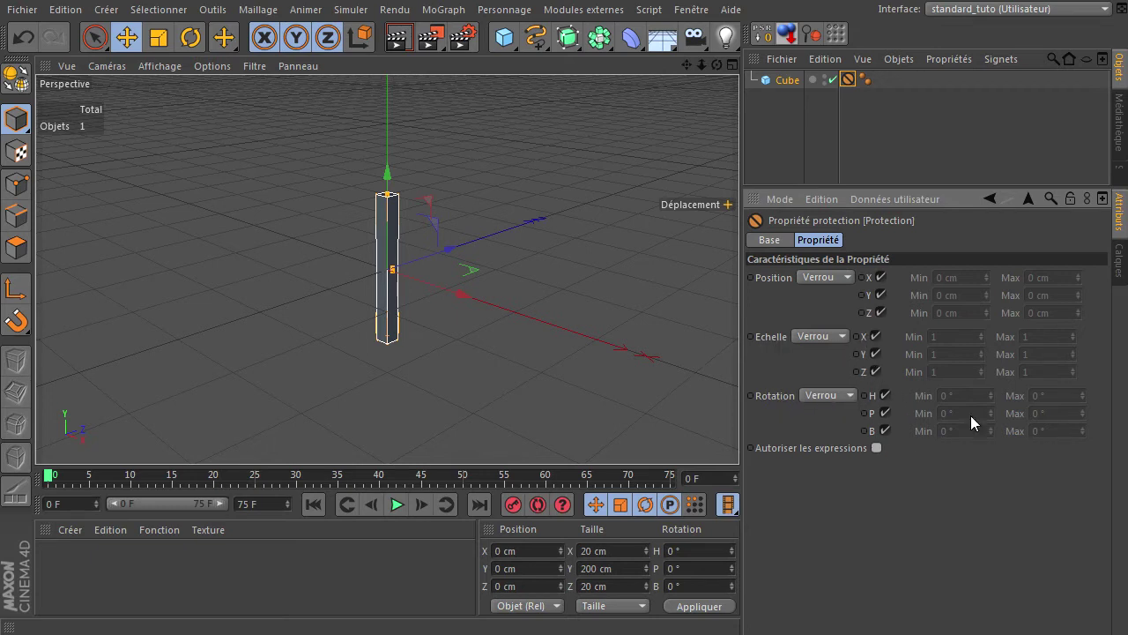
# Step: Try the move and rotation tools on the cube with its position, scale and rotation locked
pyautogui.click(786, 80)
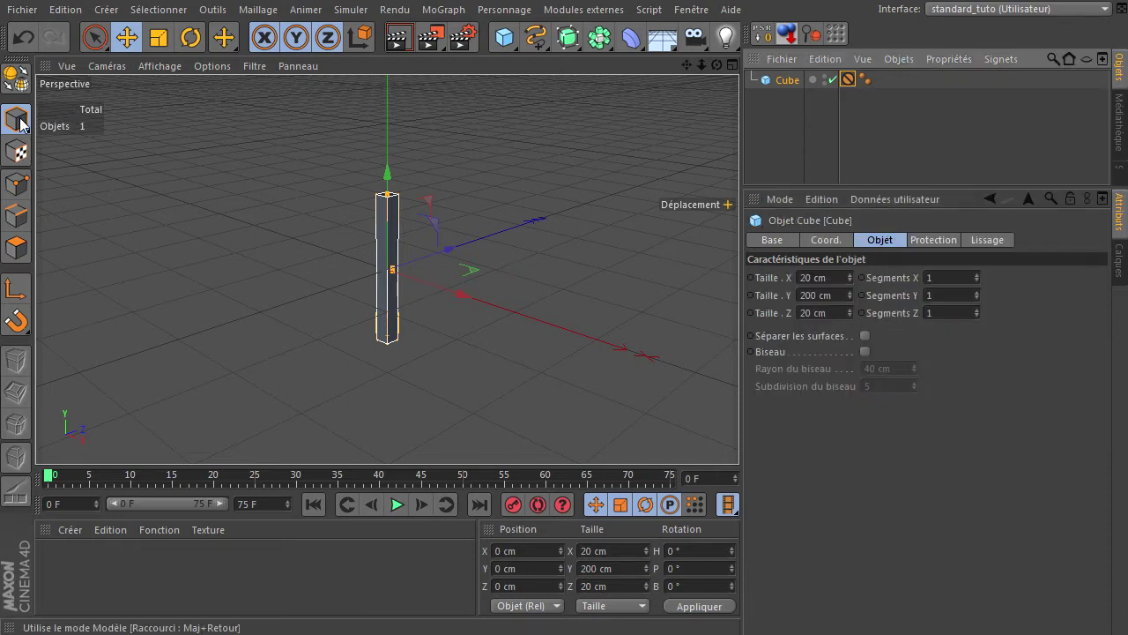
pyautogui.moveTo(19, 124); pyautogui.dragTo(97, 137)
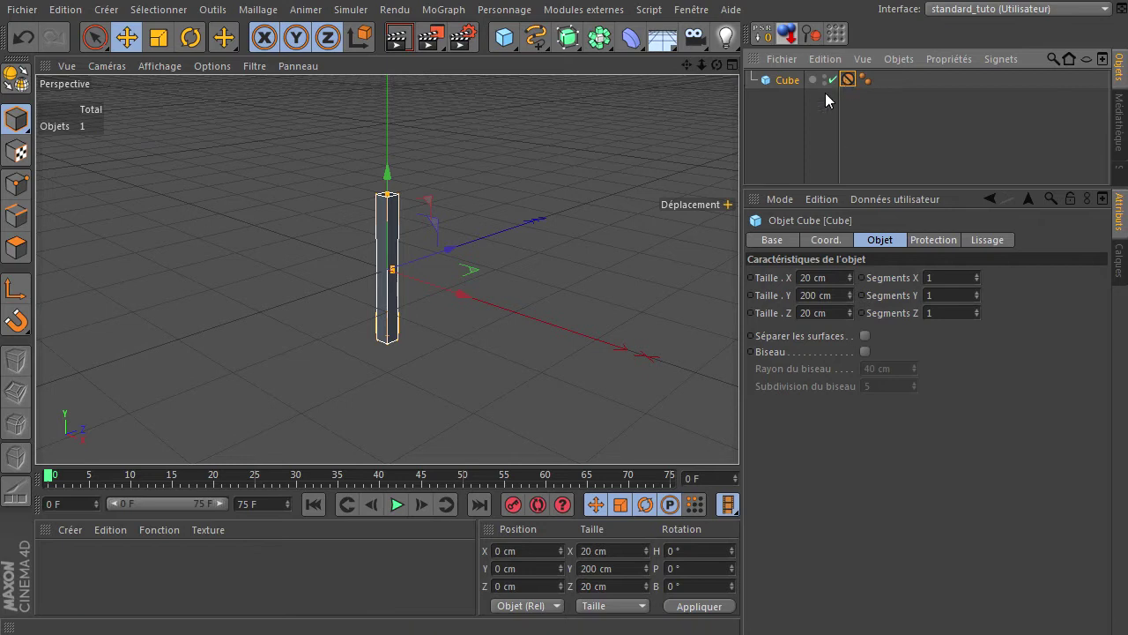
pyautogui.click(127, 37)
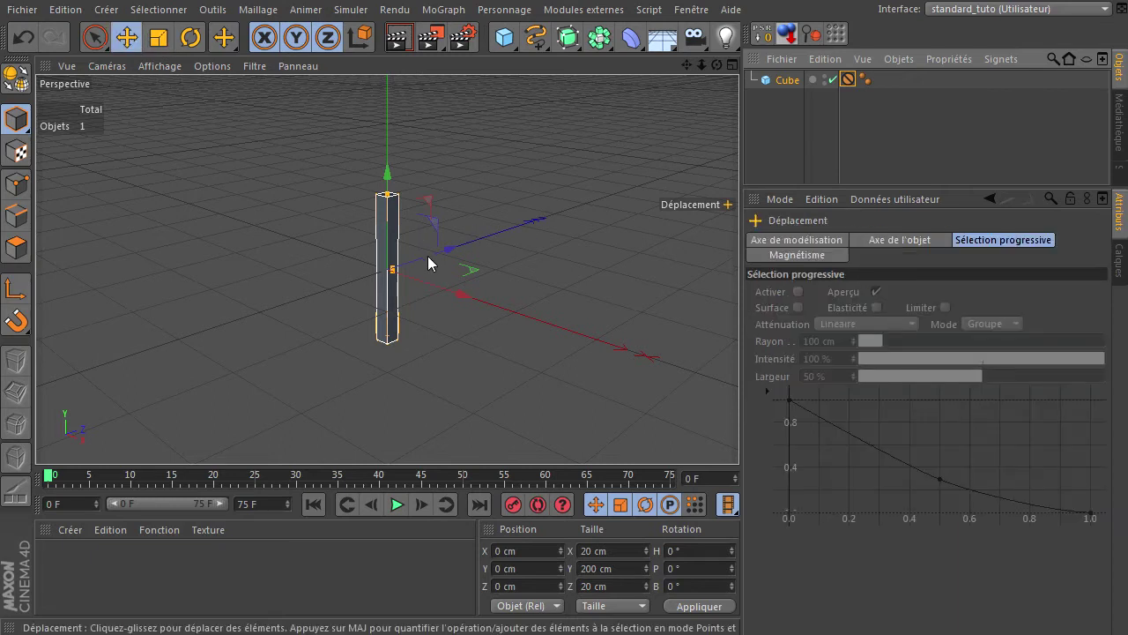
pyautogui.click(789, 81)
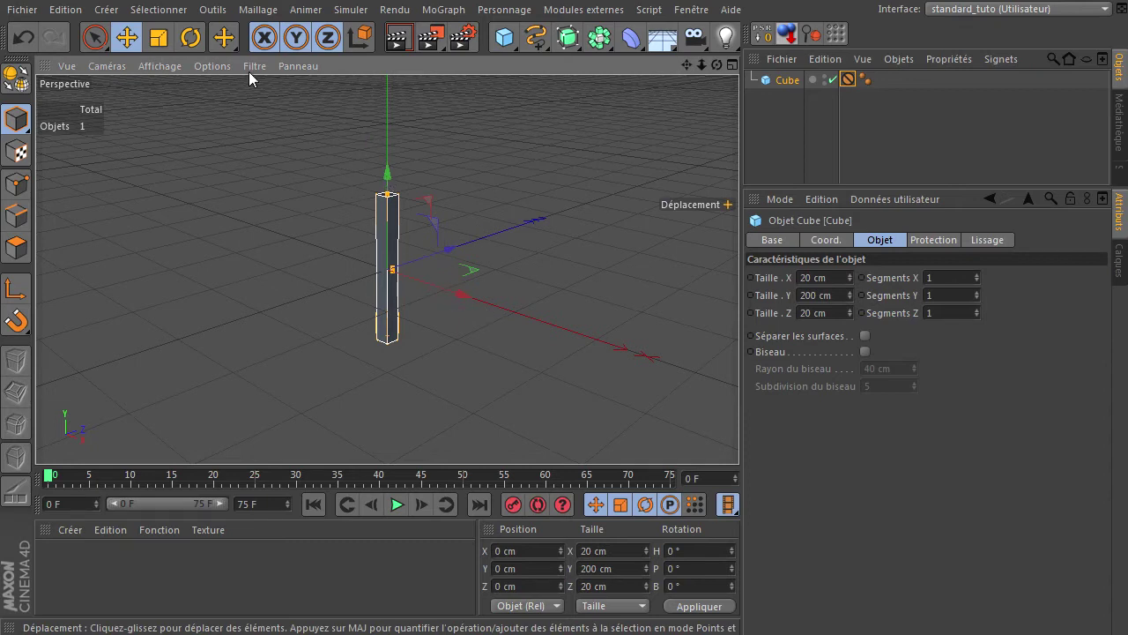
pyautogui.click(190, 37)
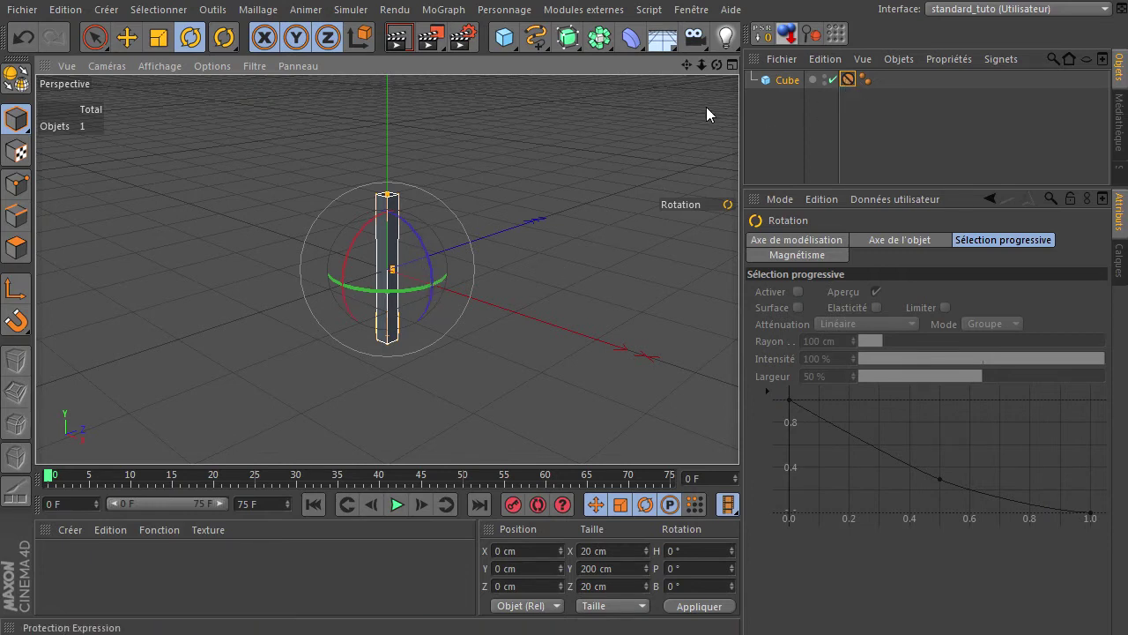
pyautogui.click(126, 37)
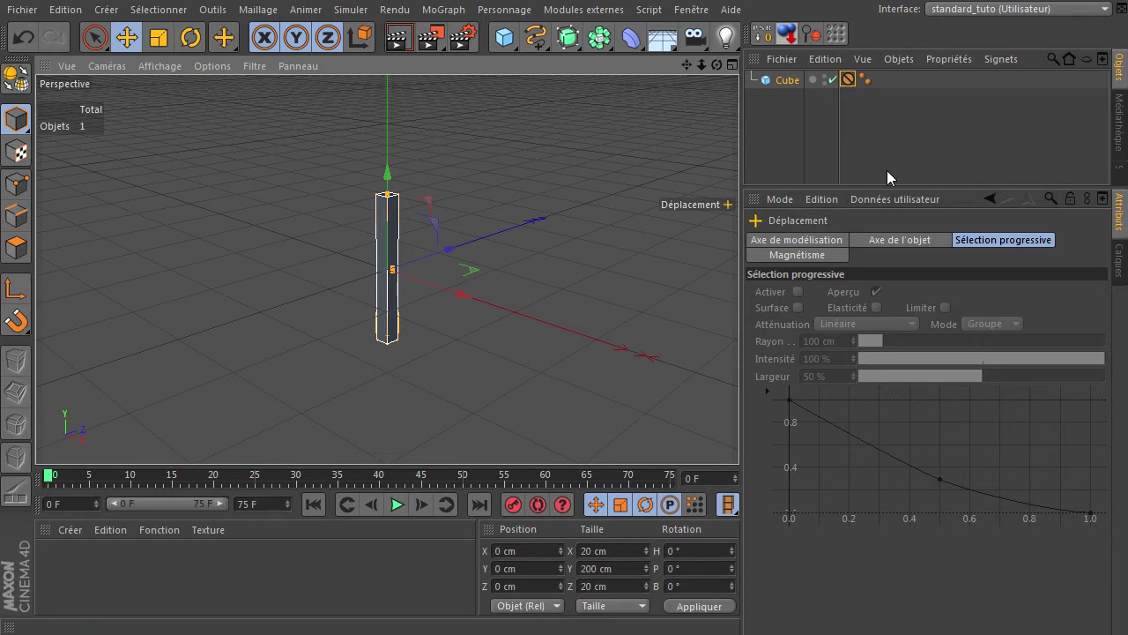
# Step: Set the Protection tag's rotation to Sans and rotate the cube to about H 7°, P 37°, B -12°
pyautogui.click(846, 79)
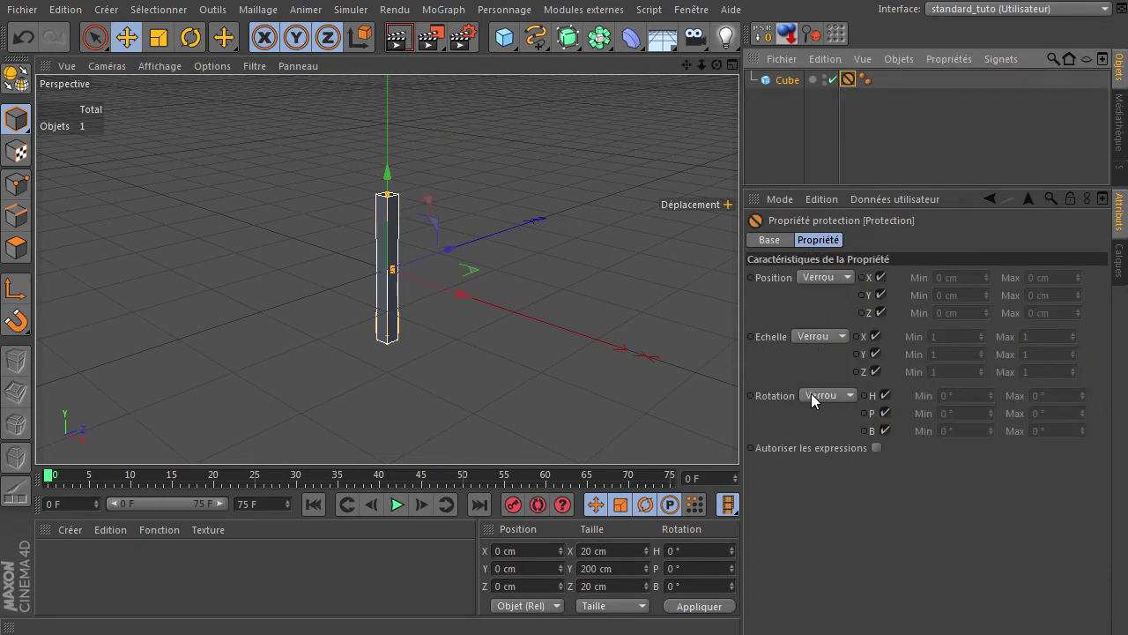
pyautogui.click(846, 395)
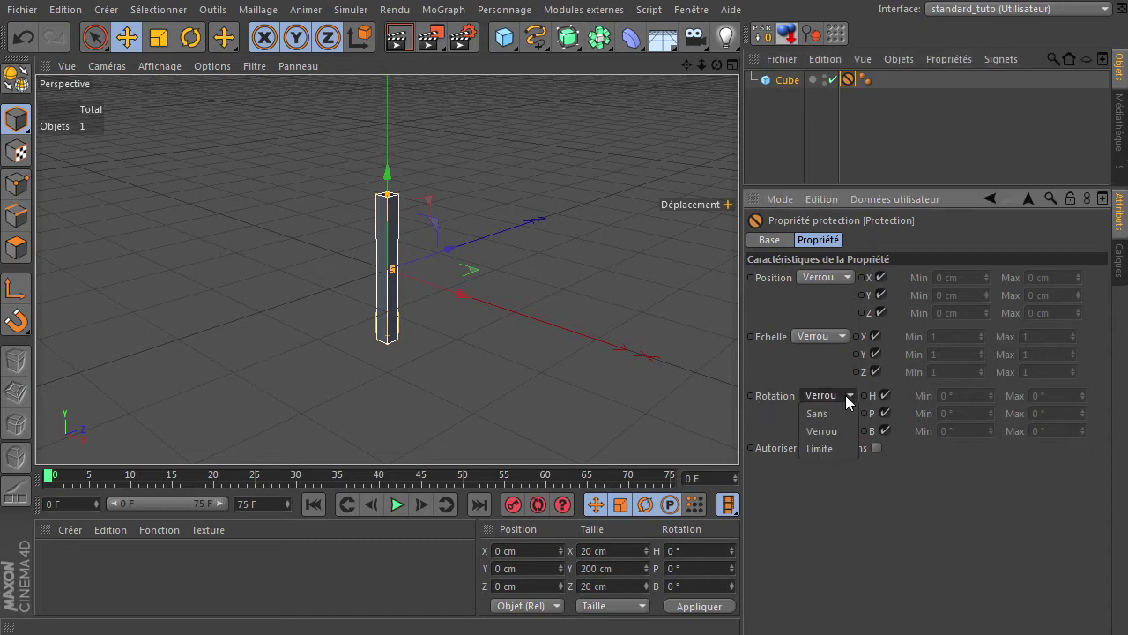
pyautogui.click(818, 413)
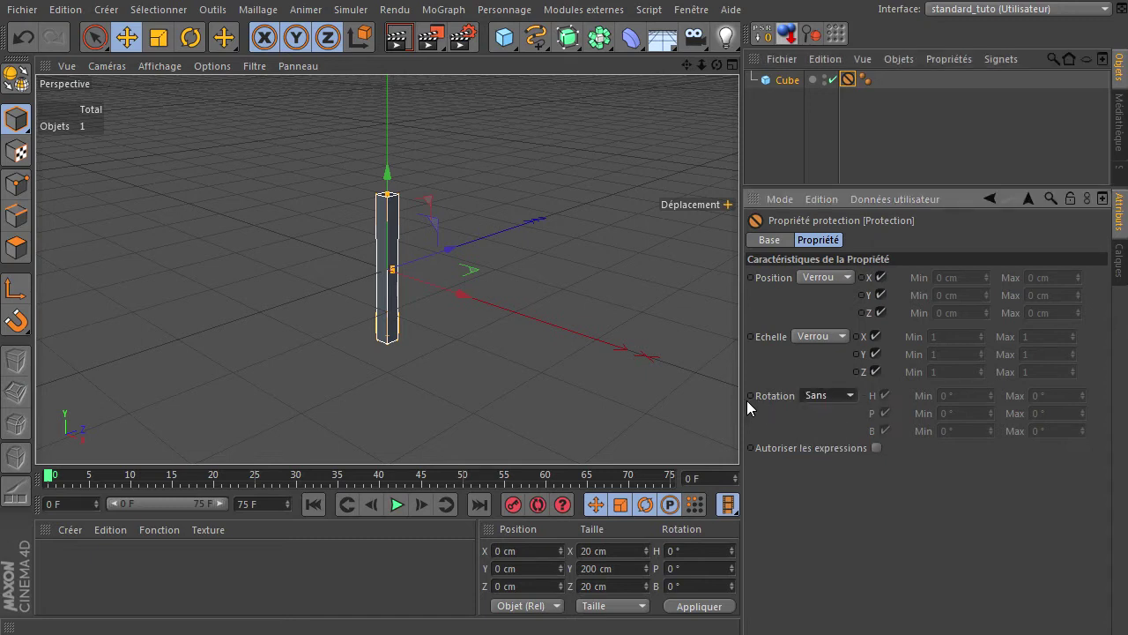
pyautogui.click(188, 37)
pyautogui.moveTo(423, 255); pyautogui.dragTo(365, 279)
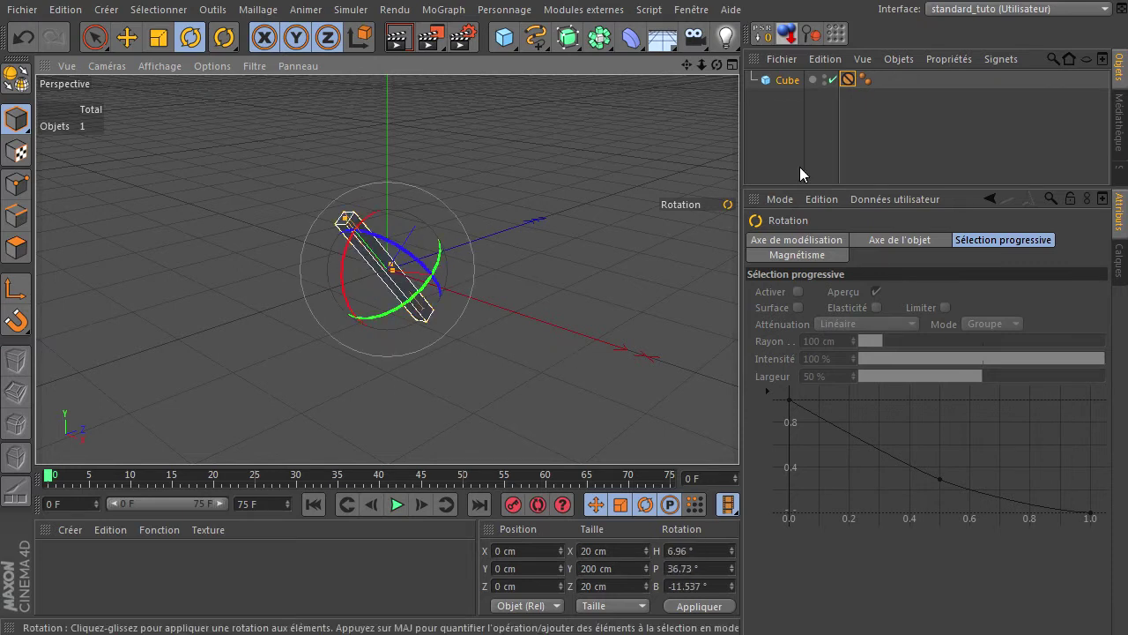
# Step: Set the Protection tag's rotation back to Verrou and its position to Sans
pyautogui.click(847, 79)
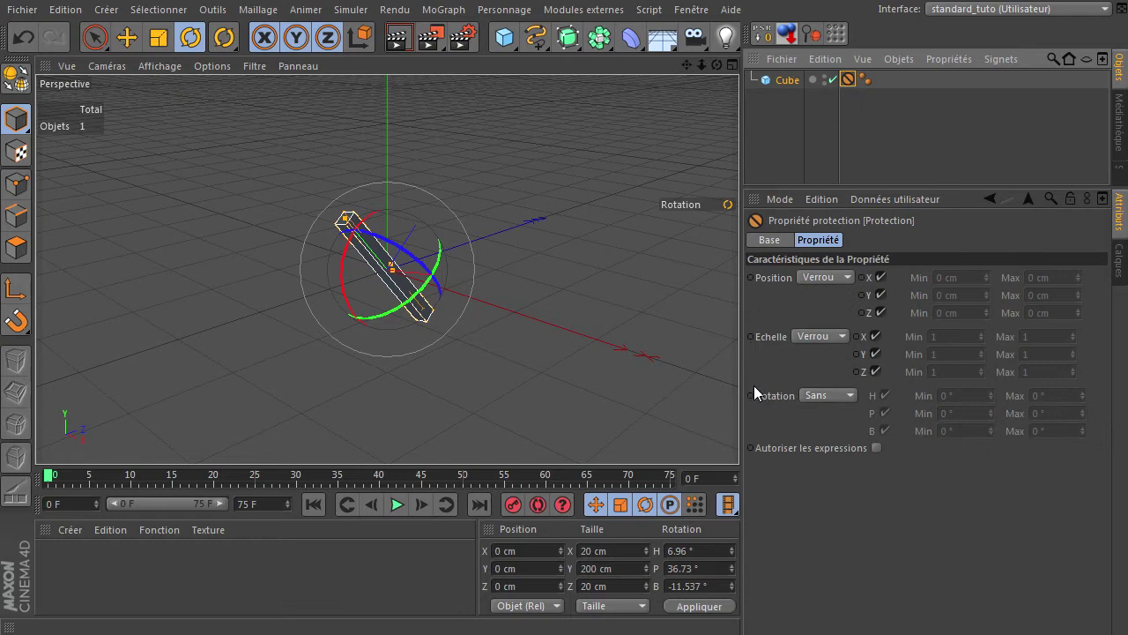
pyautogui.click(817, 395)
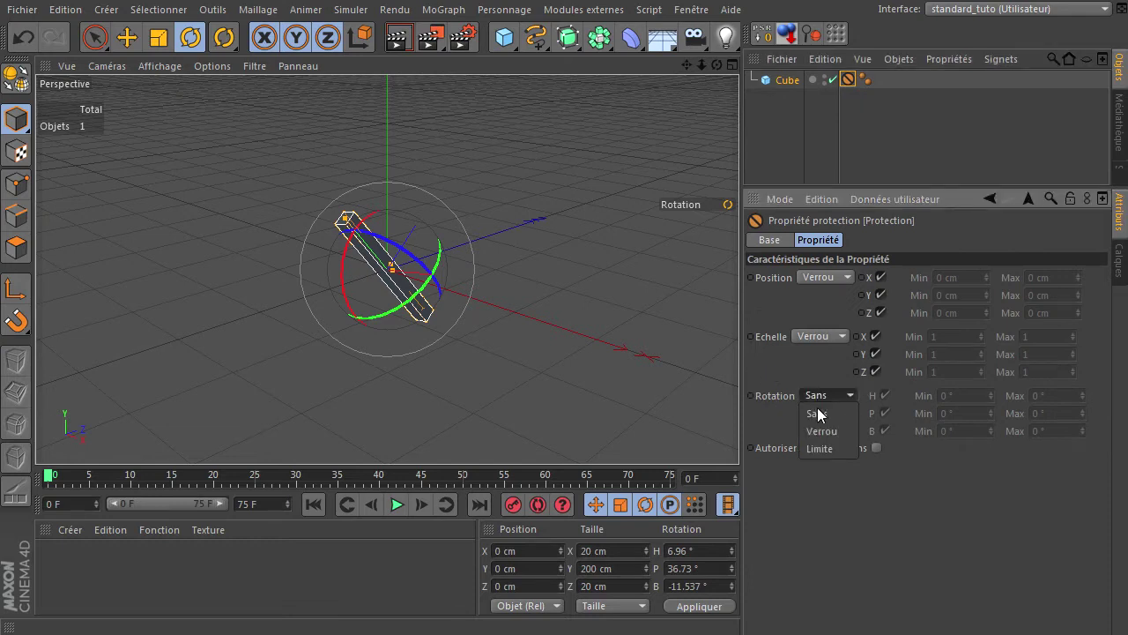
pyautogui.click(818, 431)
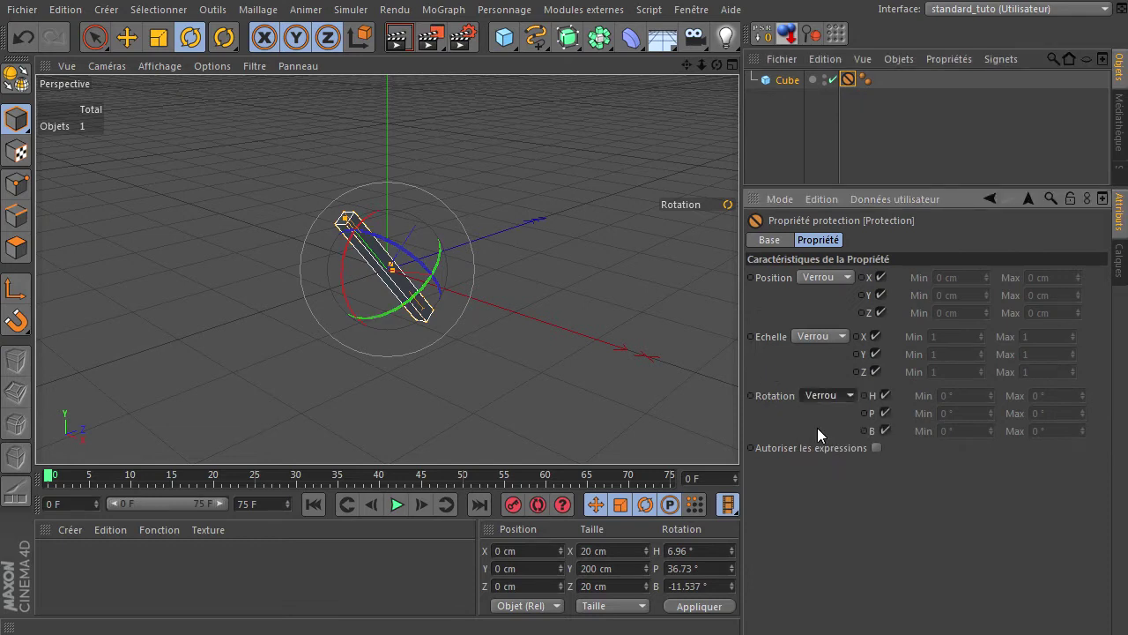
pyautogui.click(829, 278)
pyautogui.click(827, 297)
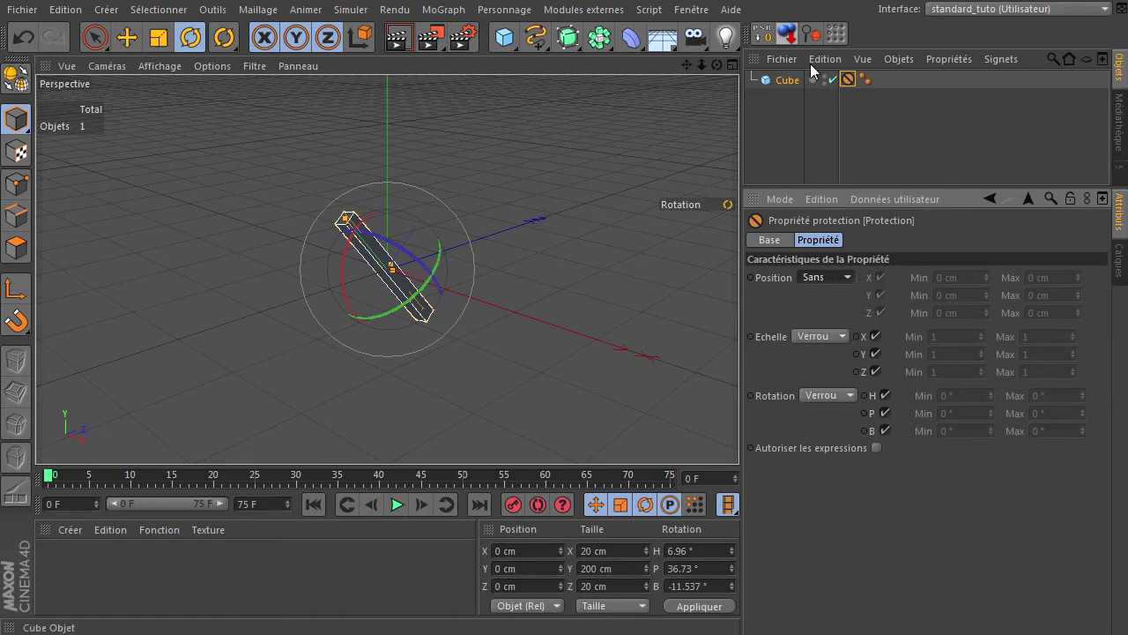
# Step: Move the cube to about X -16 cm, Y 98 cm, Z 131 cm
pyautogui.click(188, 41)
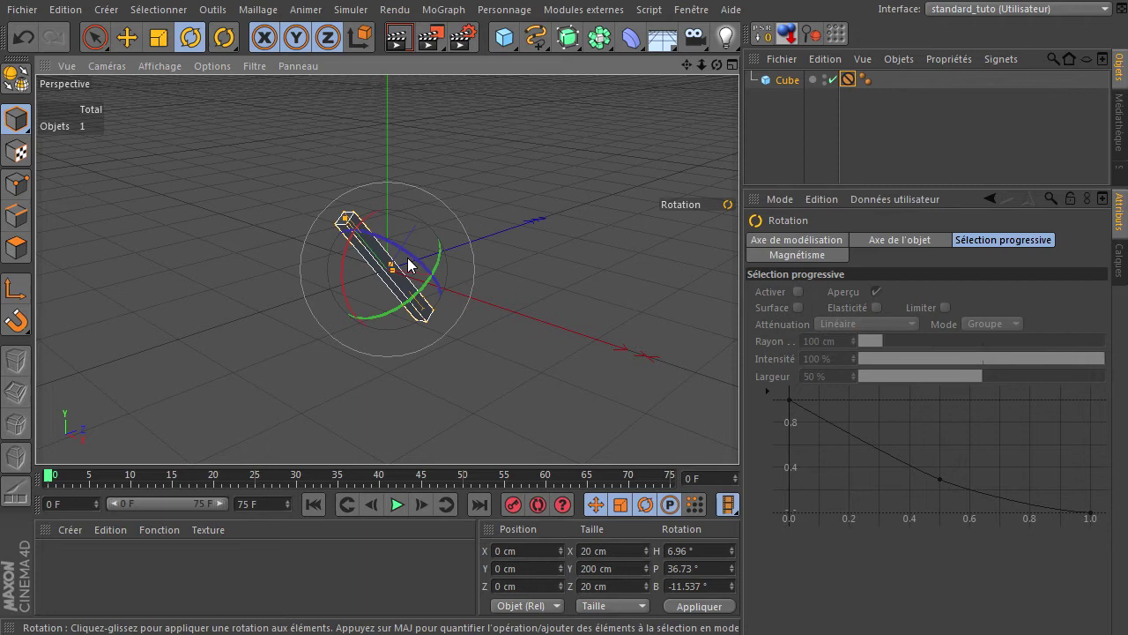
pyautogui.click(127, 38)
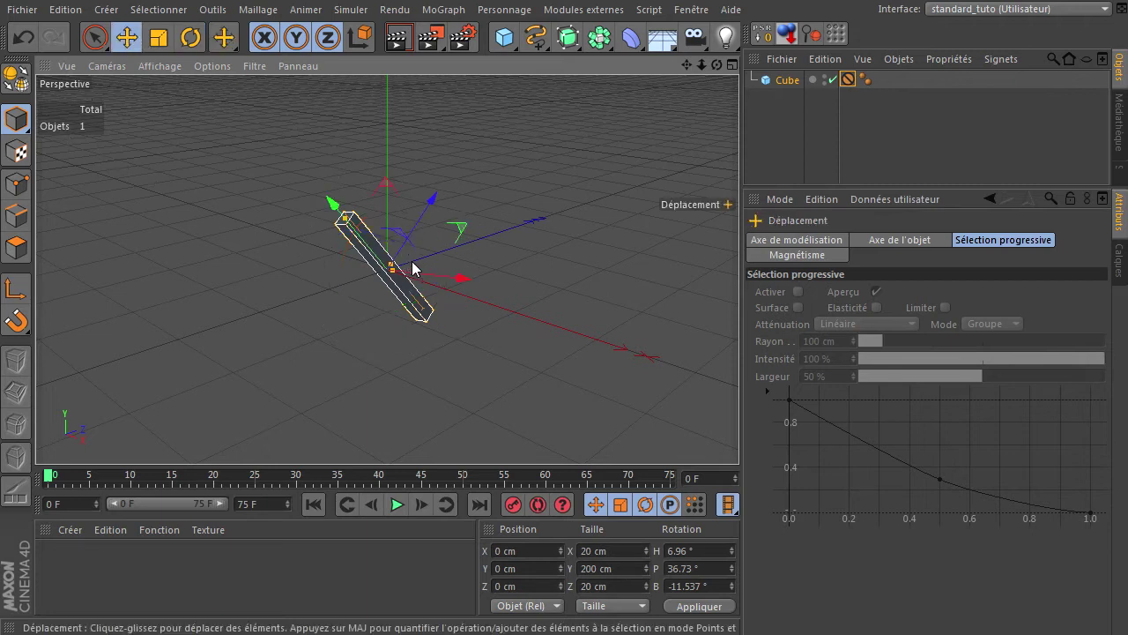
pyautogui.moveTo(414, 229); pyautogui.dragTo(480, 137)
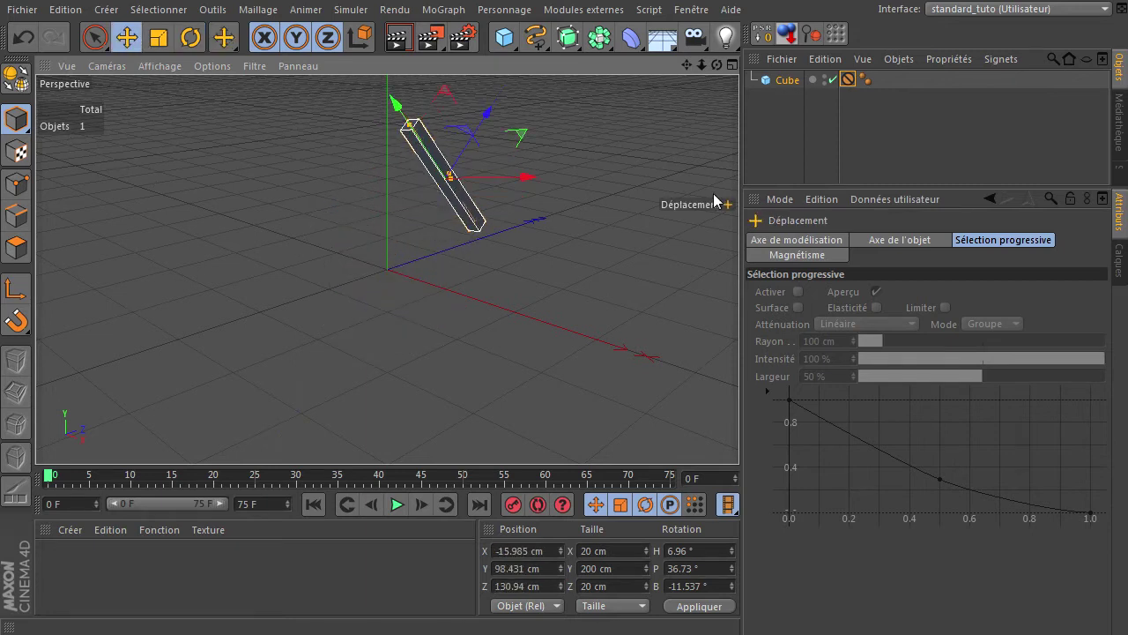
# Step: Delete the Protection tag and reset the cube's position and rotation to zero
pyautogui.click(764, 33)
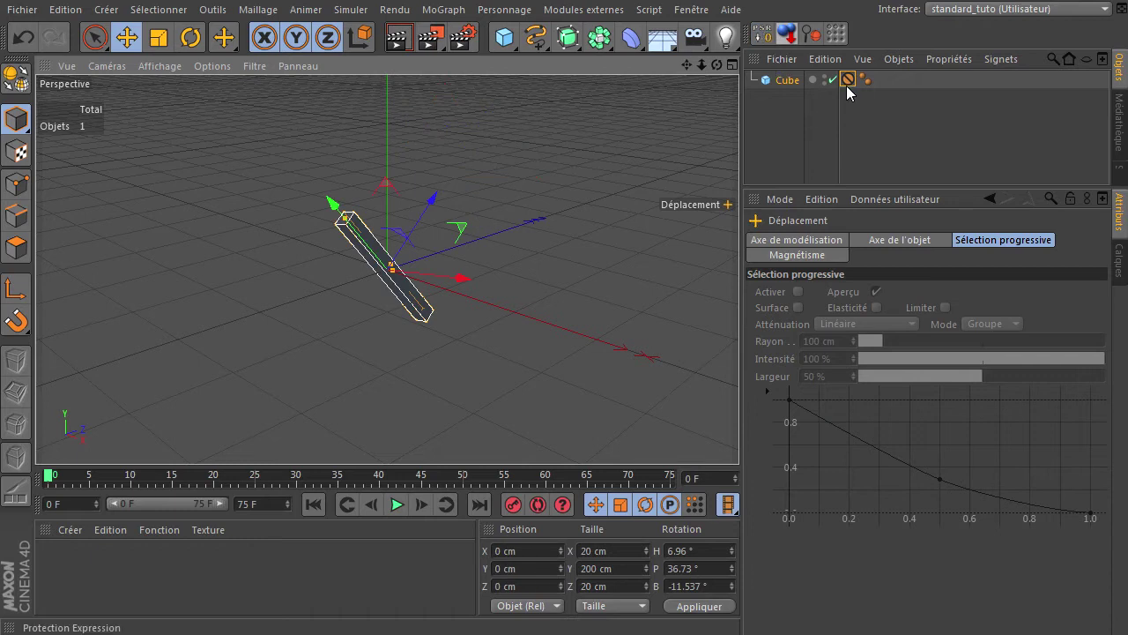
pyautogui.click(848, 80)
pyautogui.press('Delete')
pyautogui.click(763, 33)
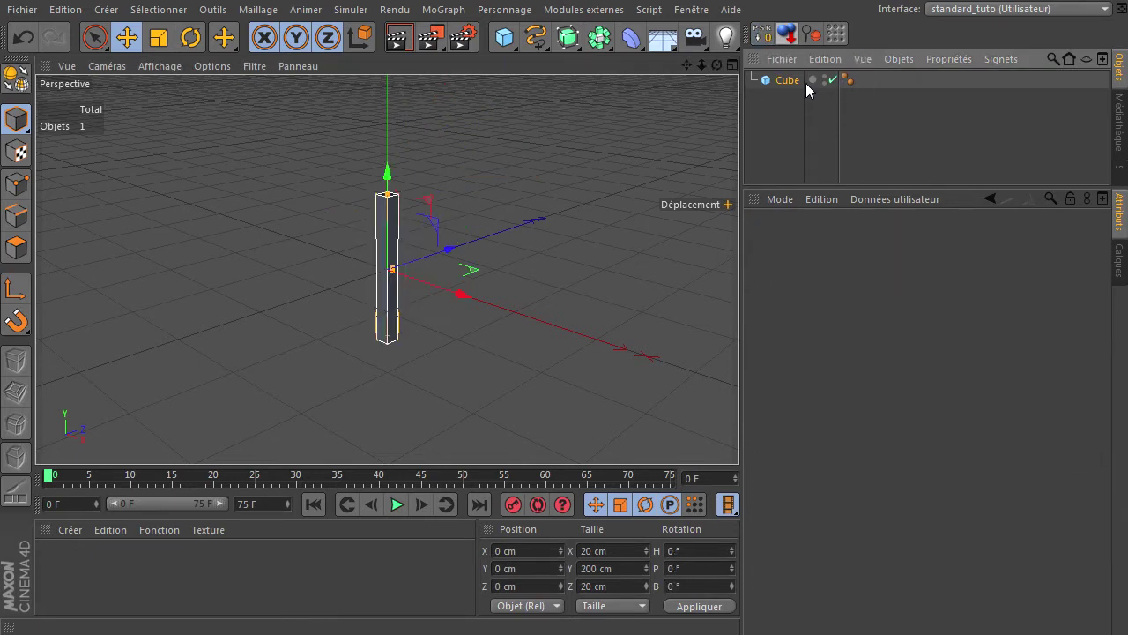
# Step: Add a new Protection tag to the reset cube
pyautogui.rightClick(781, 83)
pyautogui.moveTo(847, 89)
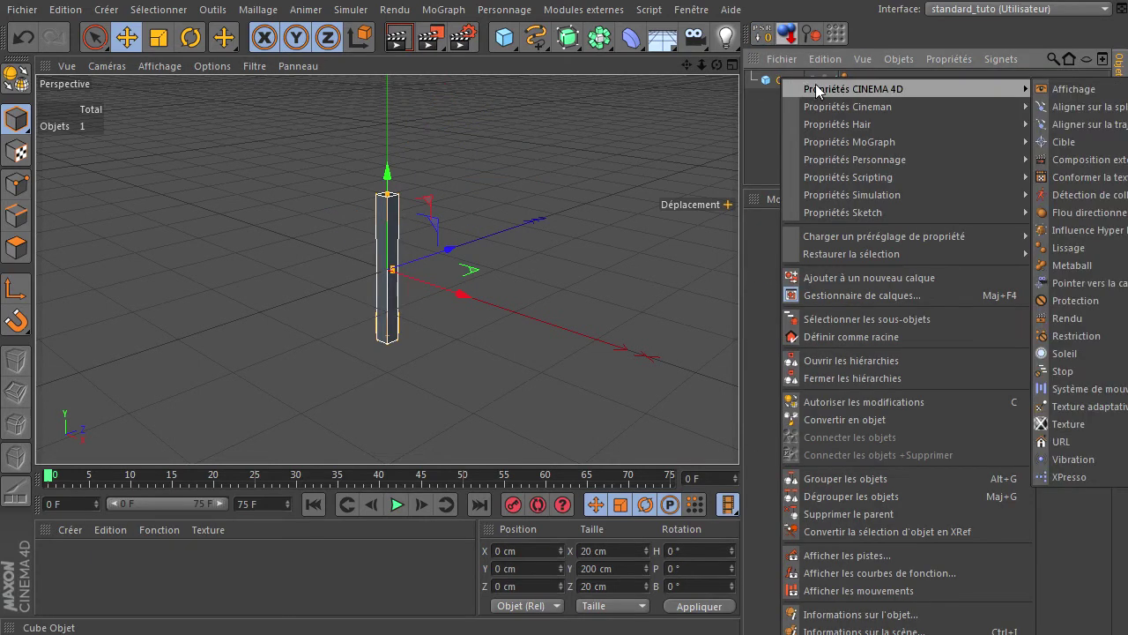
pyautogui.click(1058, 300)
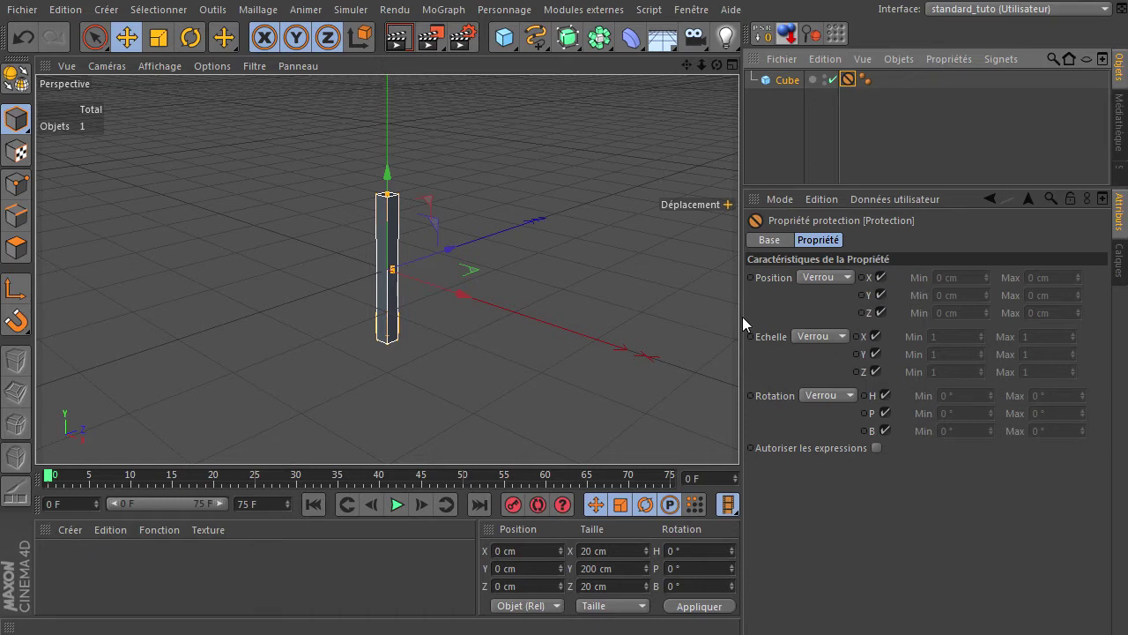
# Step: Set the Protection tag's rotation to Limite, with P limited to a minimum of 0° and a maximum of 20°
pyautogui.click(829, 395)
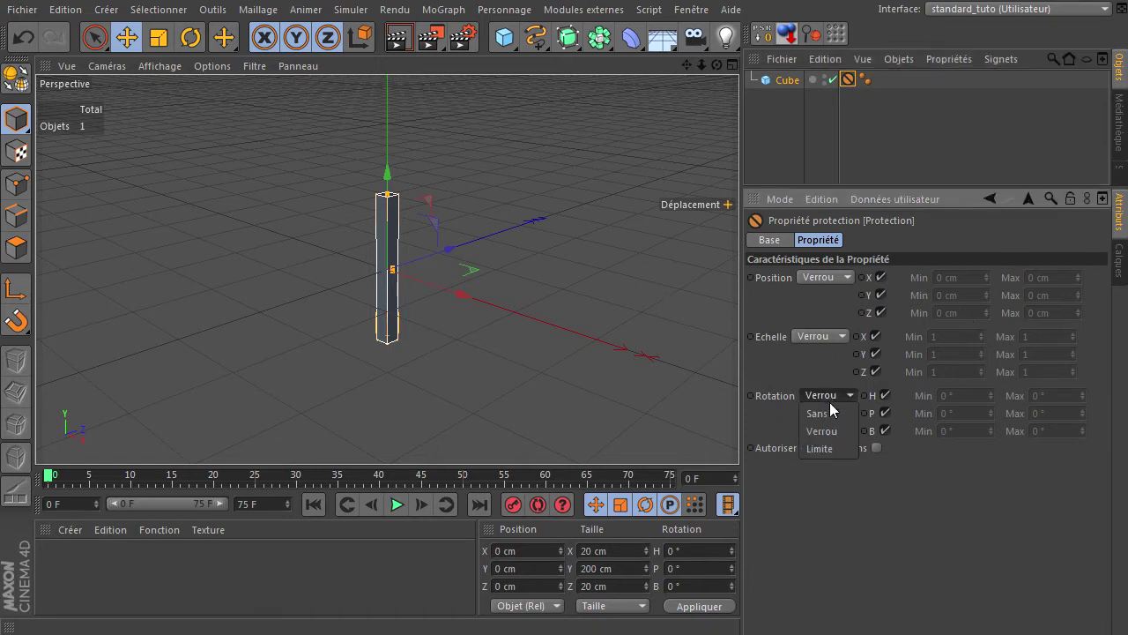
pyautogui.click(818, 455)
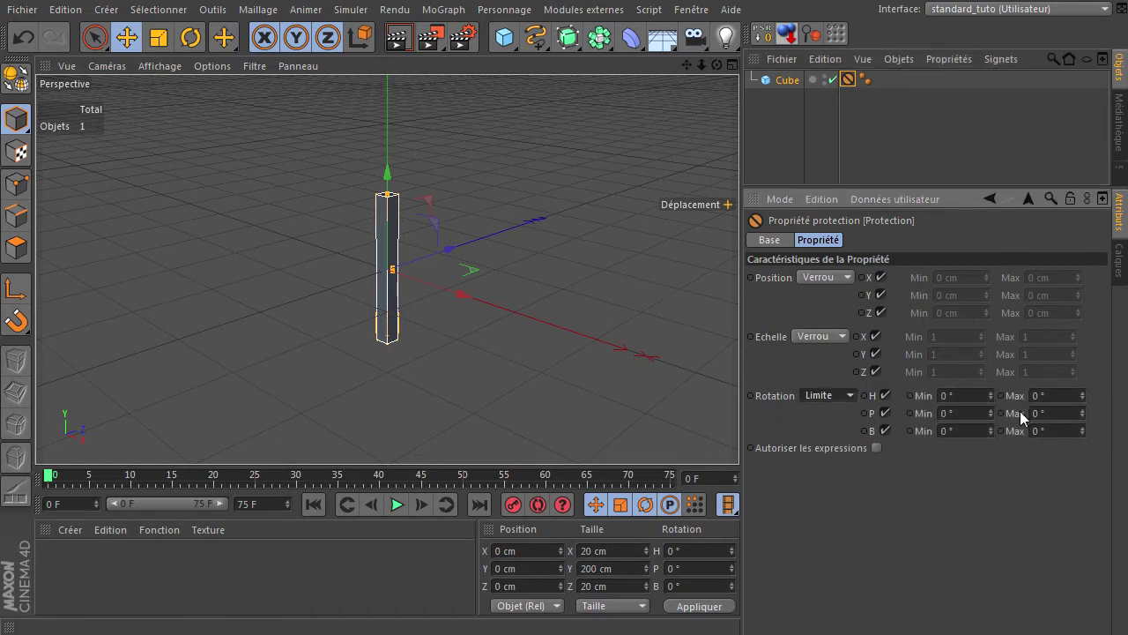
pyautogui.doubleClick(962, 413)
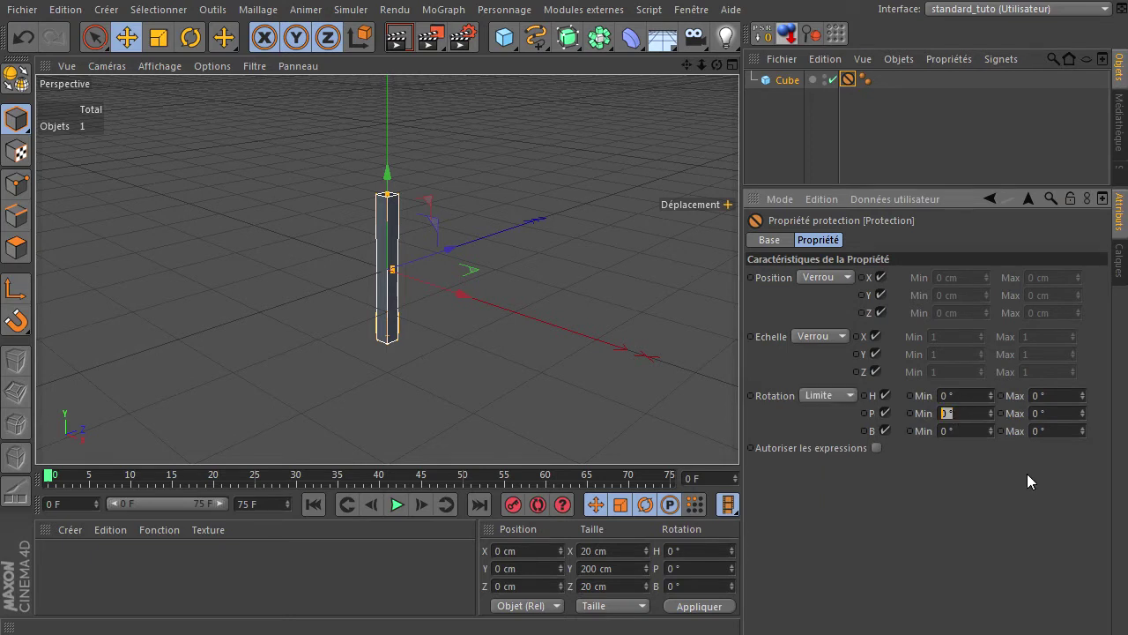
pyautogui.write('0')
pyautogui.doubleClick(1058, 416)
pyautogui.write('20')
# Step: Rotate the cube in pitch up to its 20° limit, then reopen the Protection tag's settings
pyautogui.click(789, 79)
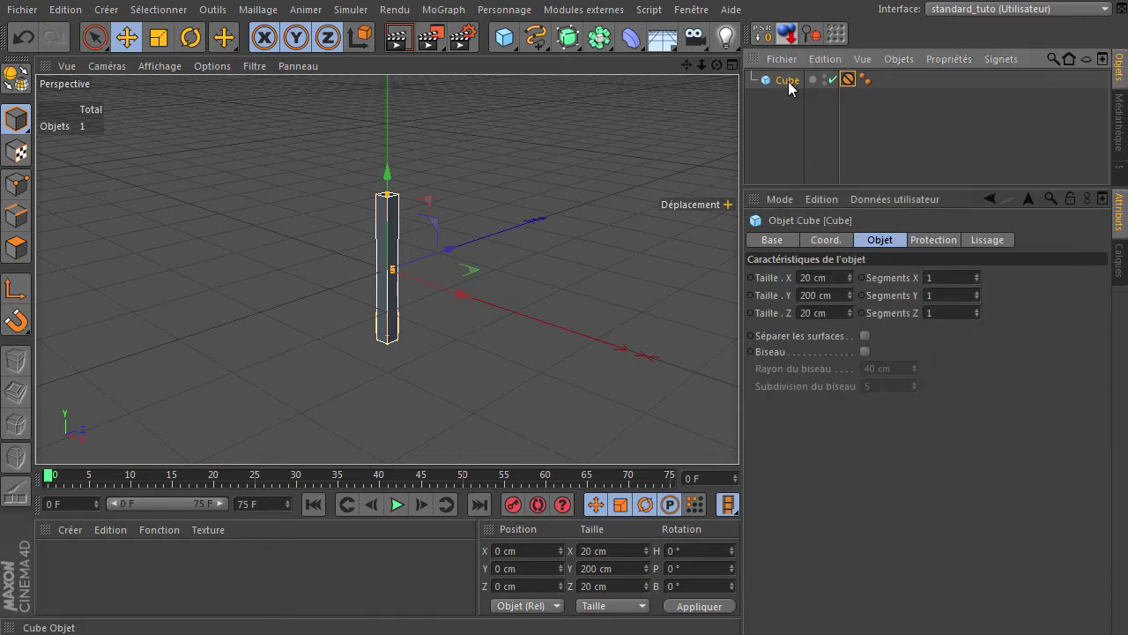
pyautogui.click(191, 37)
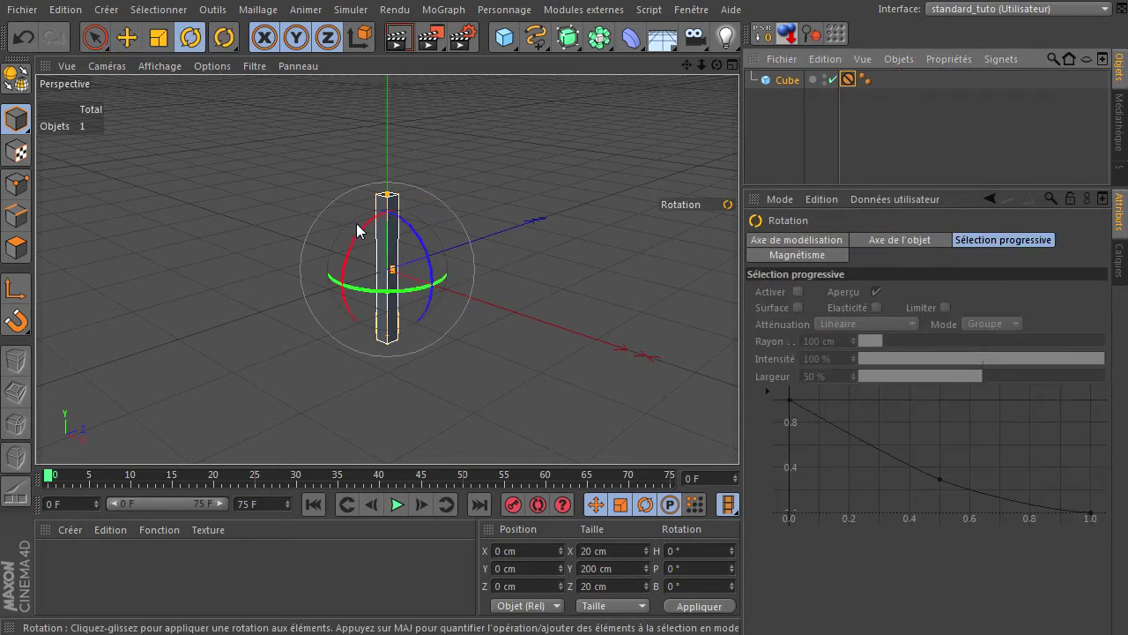
pyautogui.moveTo(375, 241); pyautogui.dragTo(427, 311)
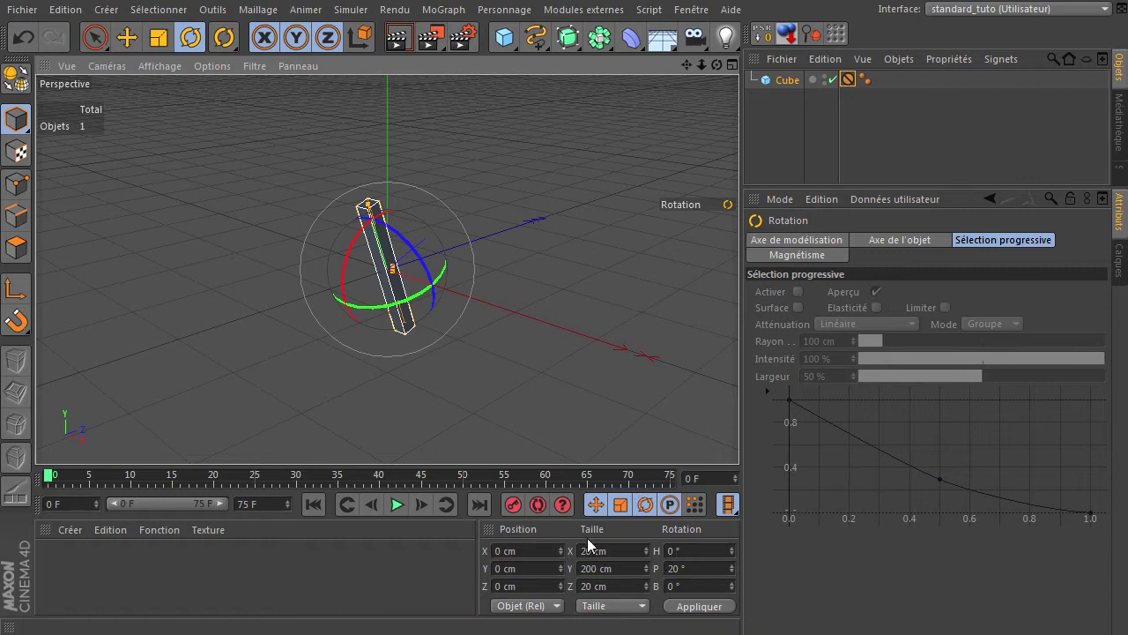
pyautogui.moveTo(344, 259); pyautogui.dragTo(360, 332)
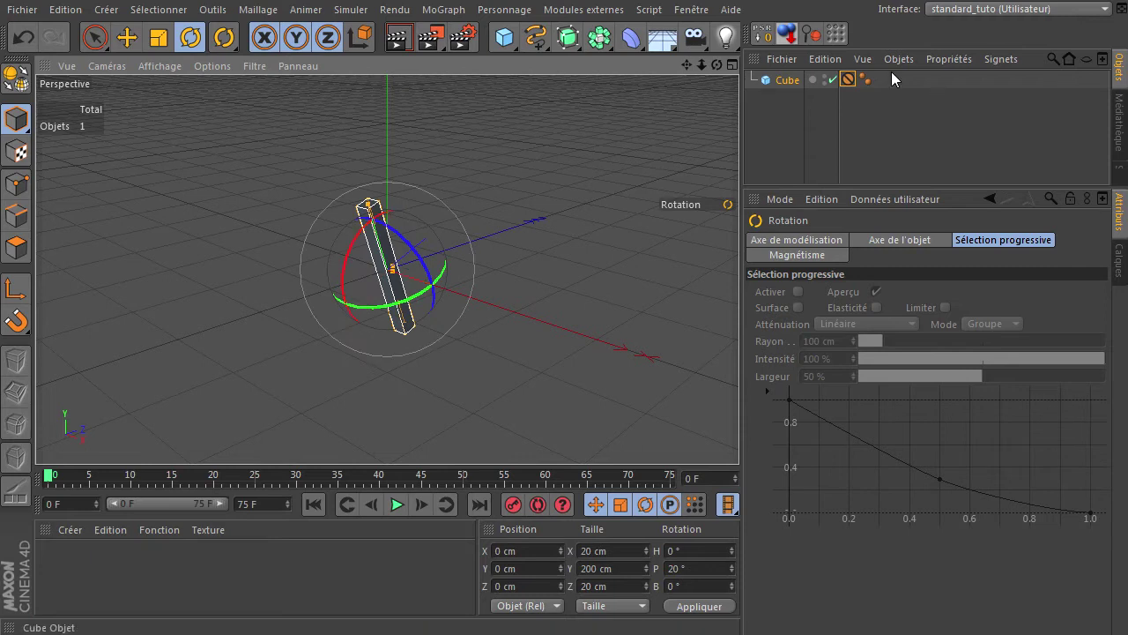
pyautogui.click(847, 79)
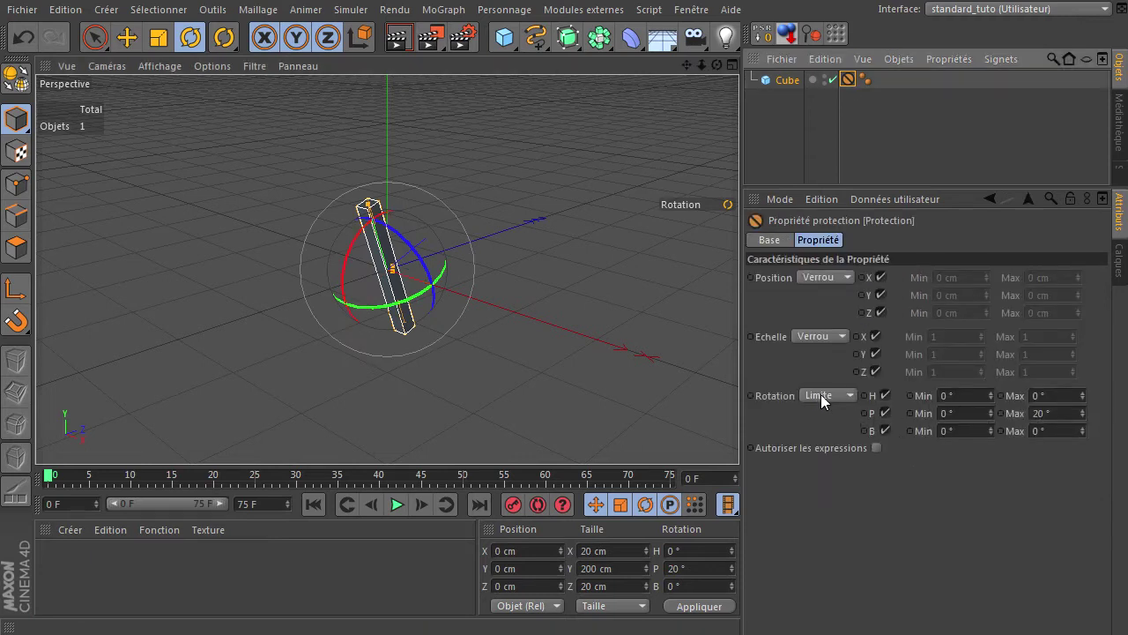
# Step: Set the Protection tag's rotation mode to Verrou
pyautogui.click(1048, 399)
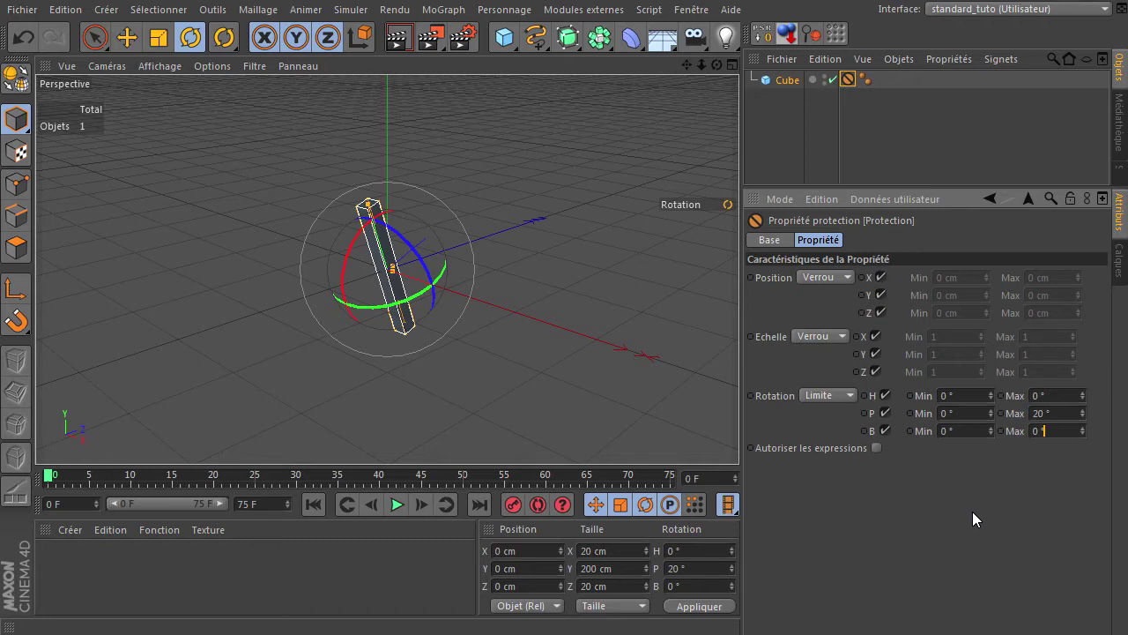
pyautogui.click(844, 396)
pyautogui.click(834, 426)
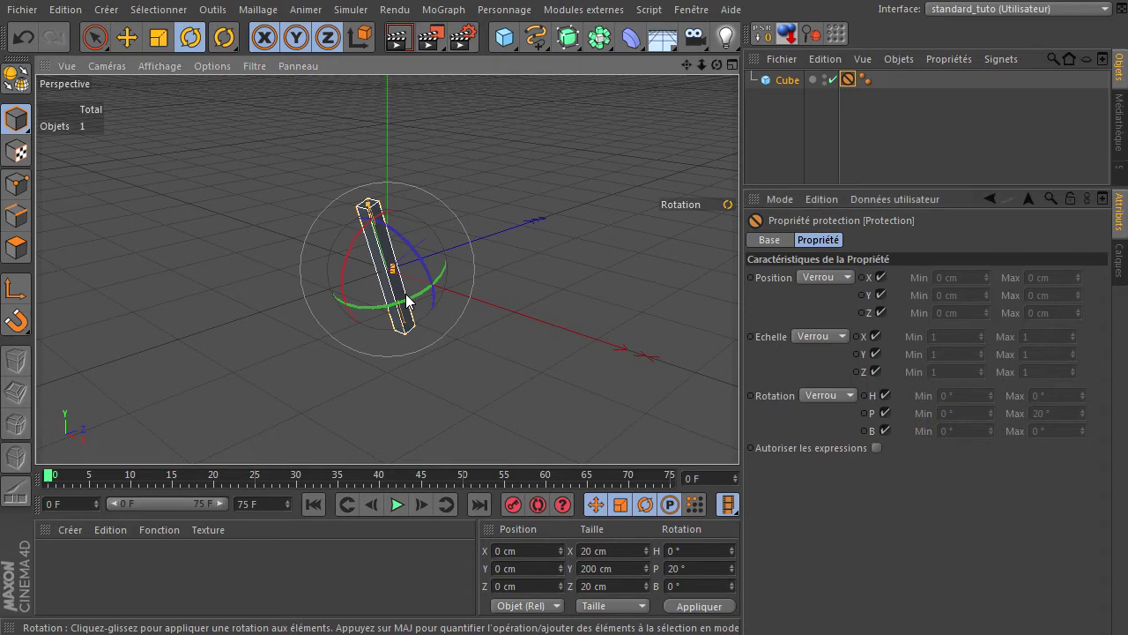
pyautogui.click(836, 339)
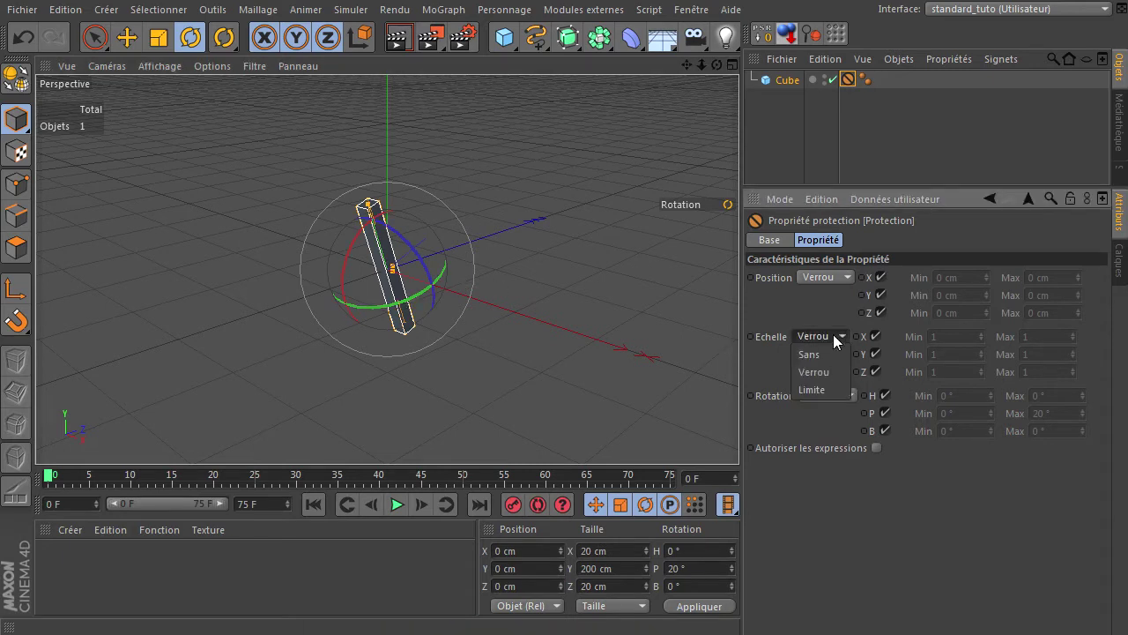
pyautogui.click(822, 341)
pyautogui.click(827, 277)
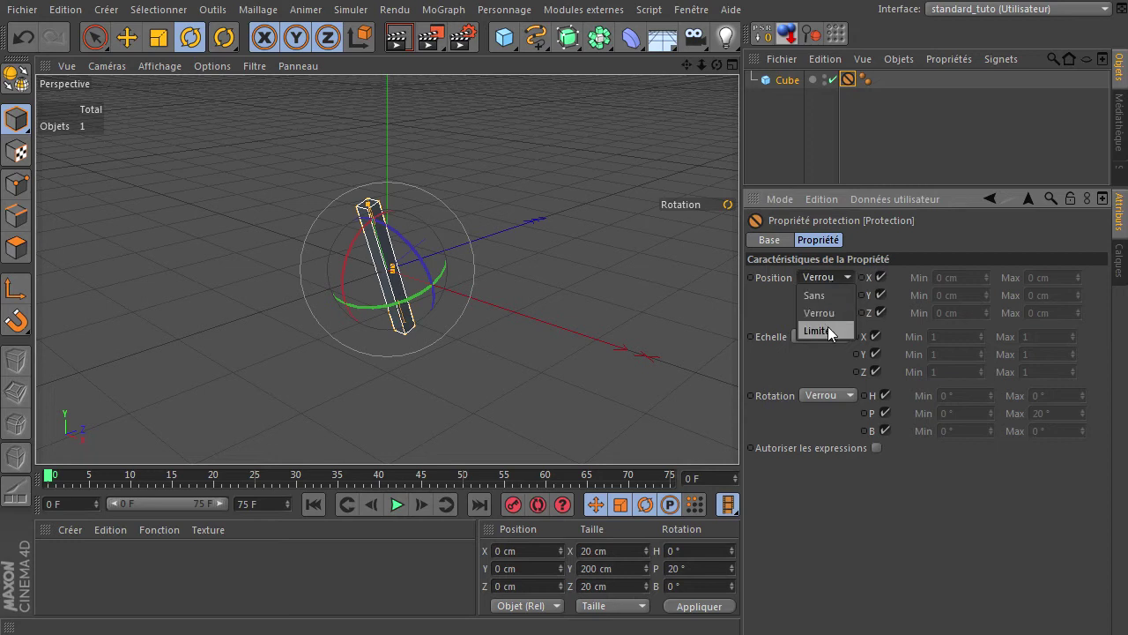
pyautogui.click(881, 519)
# Step: Set the Protection tag's Position, Echelle and Rotation modes all to Sans
pyautogui.click(813, 282)
pyautogui.click(819, 292)
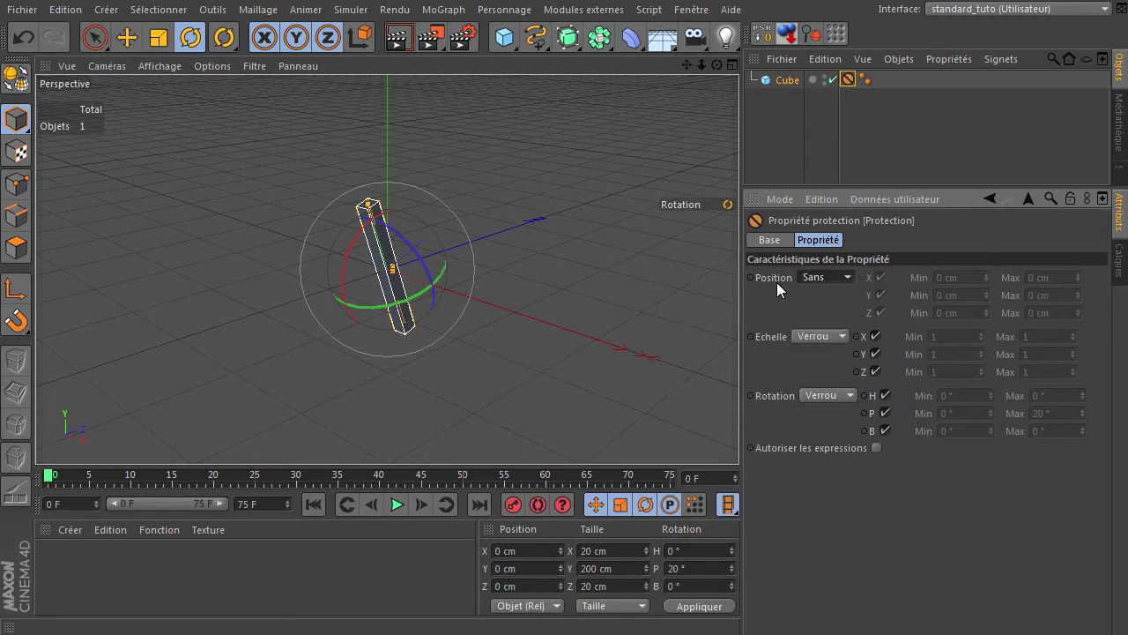
pyautogui.click(823, 340)
pyautogui.click(823, 351)
pyautogui.click(823, 396)
pyautogui.click(820, 413)
# Step: Set the Protection tag's Position and Echelle modes to Verrou and its Rotation mode to Limite
pyautogui.click(837, 280)
pyautogui.click(833, 312)
pyautogui.click(825, 338)
pyautogui.click(818, 371)
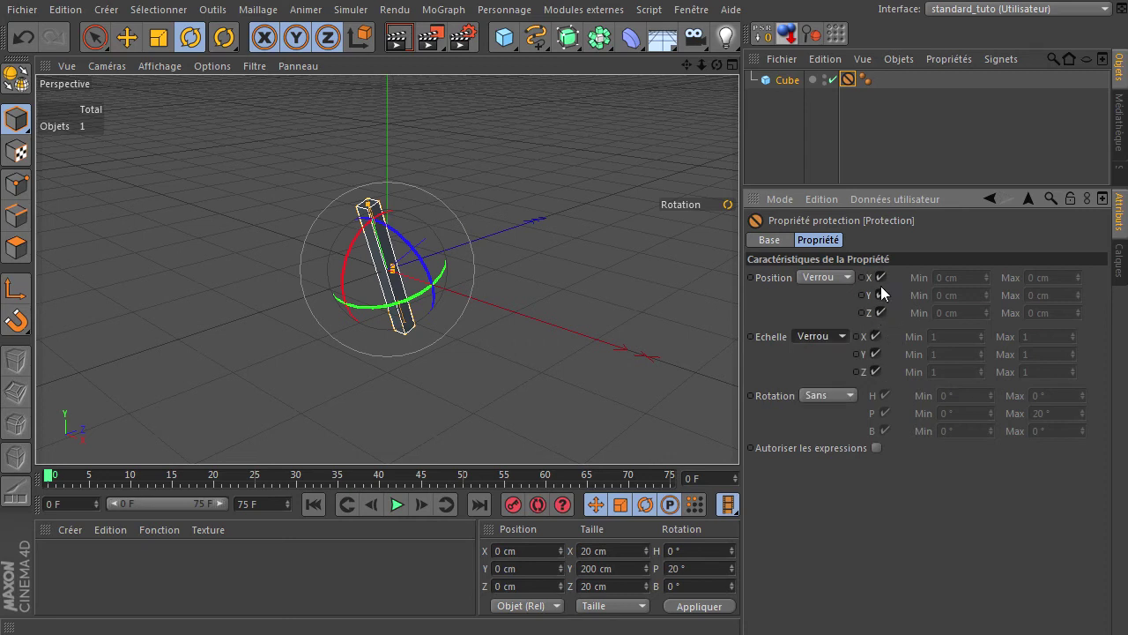
pyautogui.click(844, 395)
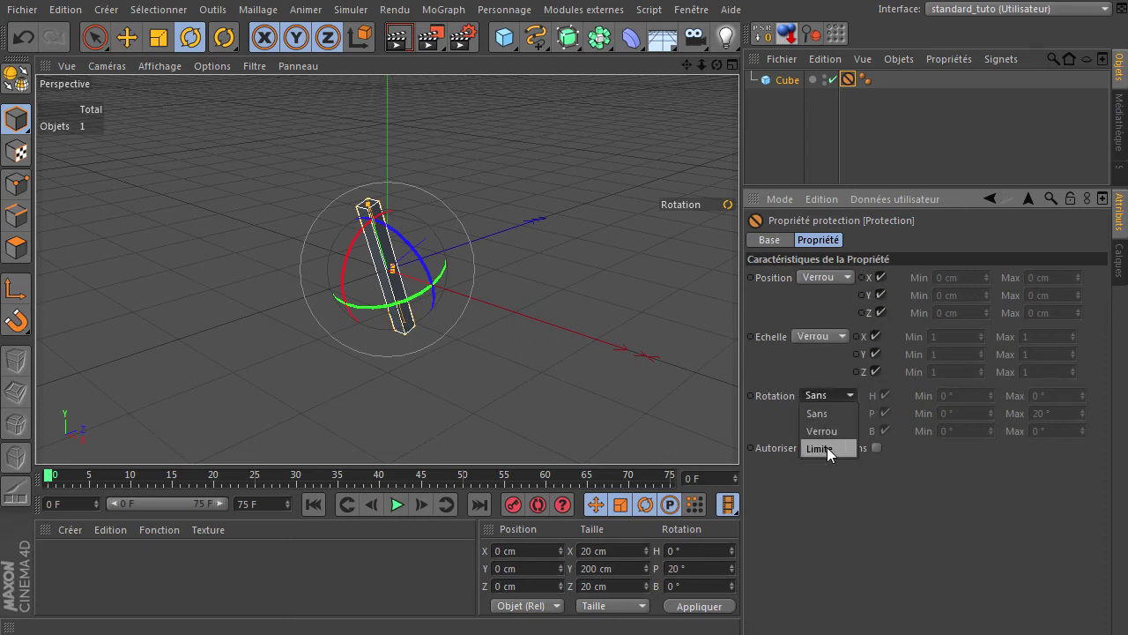
pyautogui.click(828, 450)
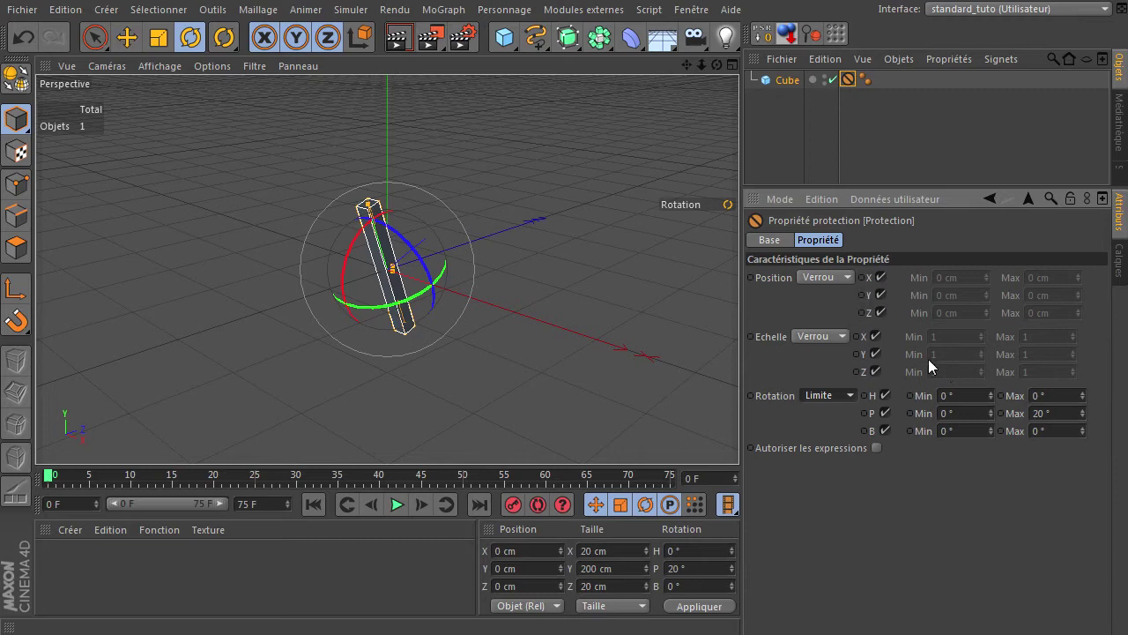
# Step: Set the Protection tag's Position mode to Limite and deselect the tag
pyautogui.click(825, 277)
pyautogui.click(828, 329)
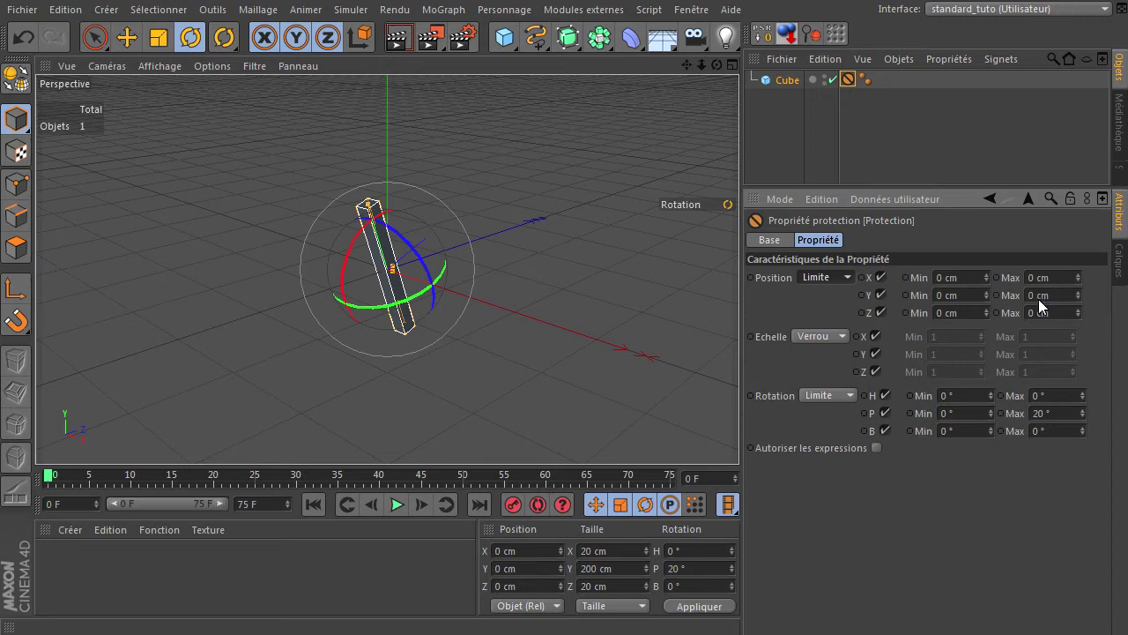
pyautogui.click(779, 142)
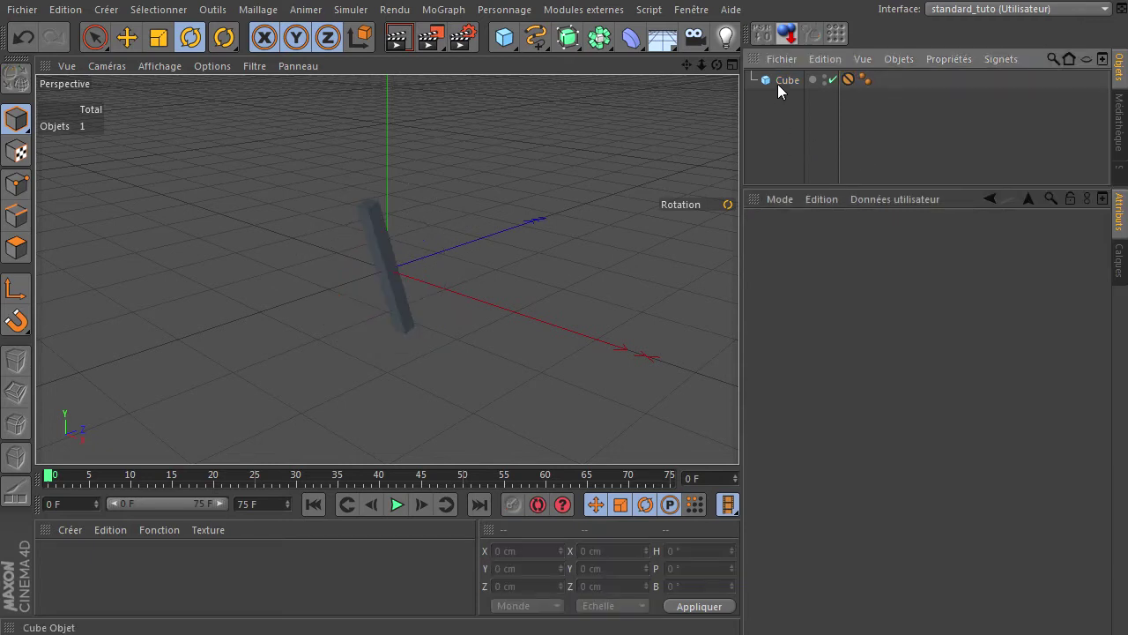
# Step: Switch the viewport display to Ombrage de Gouraud (lignes) and delete the protected cube
pyautogui.click(157, 65)
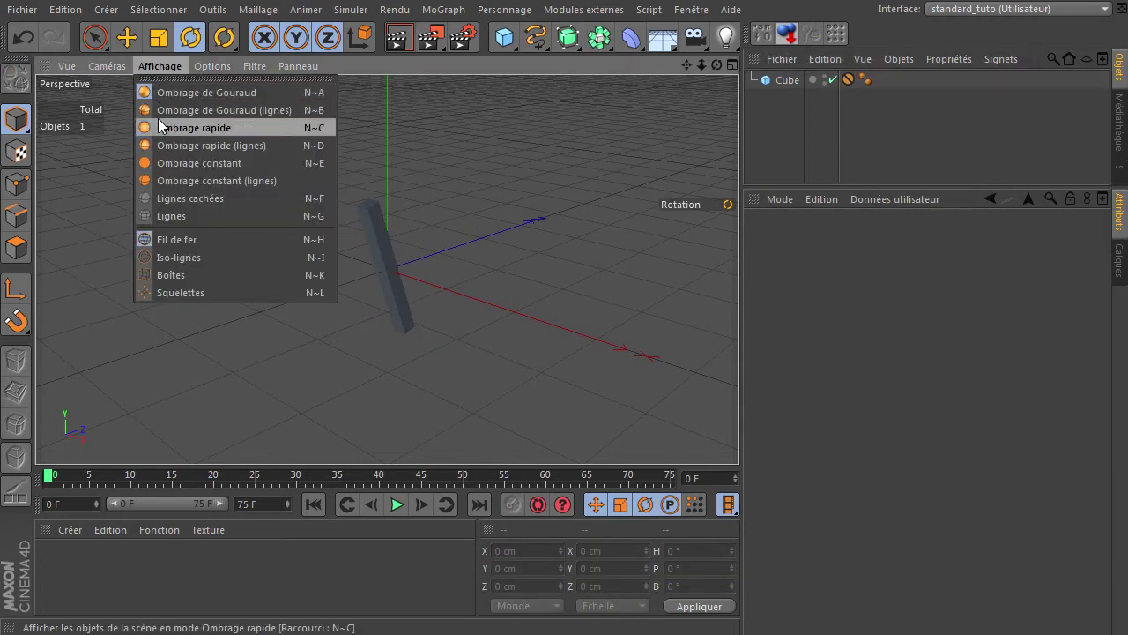
pyautogui.click(164, 110)
pyautogui.click(784, 81)
pyautogui.press('Delete')
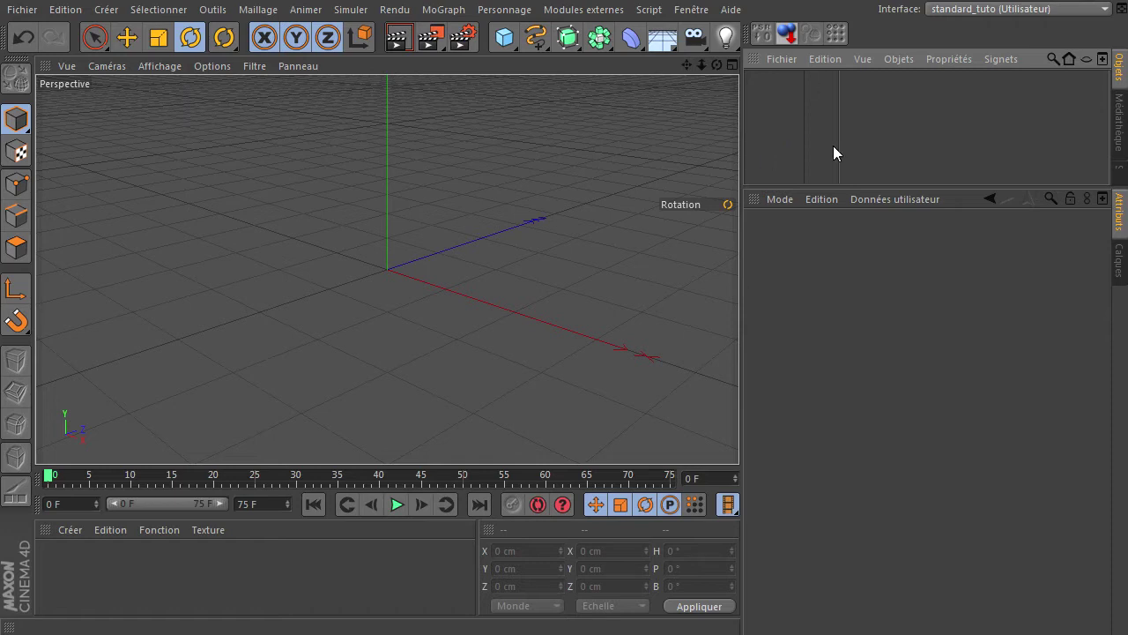
# Step: Enlarge the object list area and add a new cube measuring 100 cm in X, Y and Z
pyautogui.moveTo(895, 188); pyautogui.dragTo(905, 292)
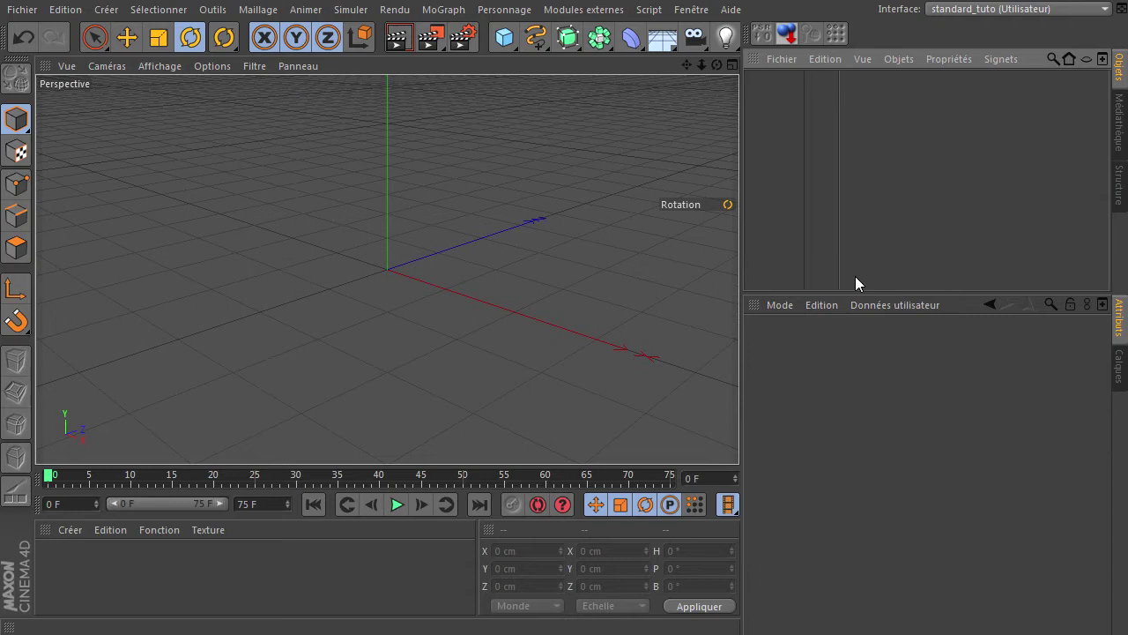
pyautogui.moveTo(511, 52); pyautogui.dragTo(703, 60)
pyautogui.click(836, 387)
pyautogui.write('100')
pyautogui.click(836, 397)
pyautogui.write('1')
pyautogui.click(826, 415)
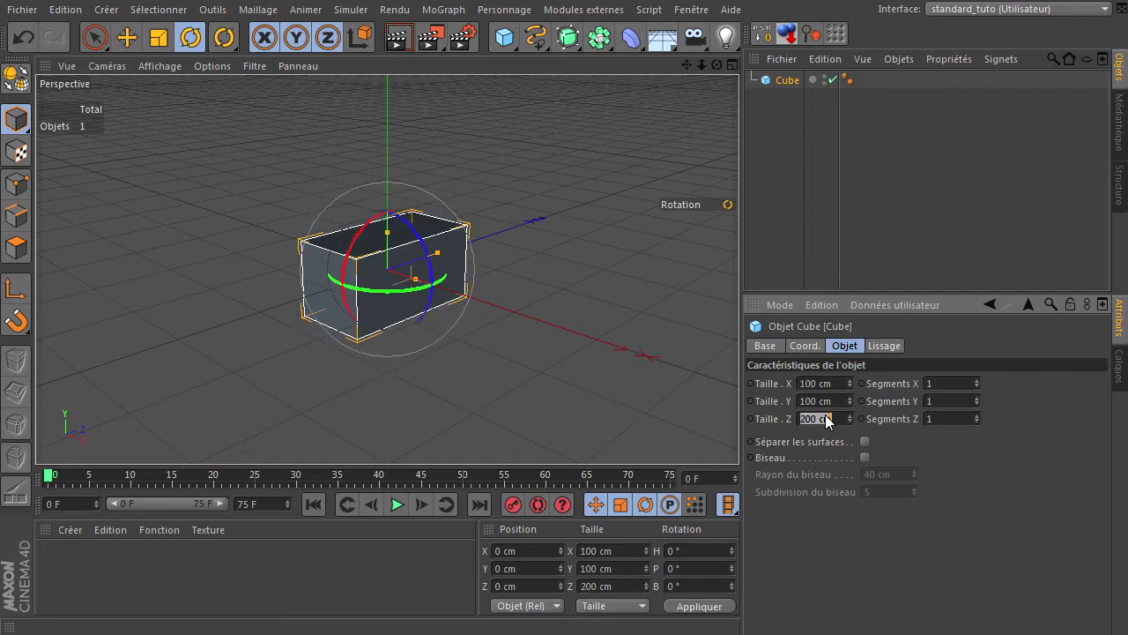
# Step: Set the new cube's segments to 3 in X, Y and Z
pyautogui.click(934, 386)
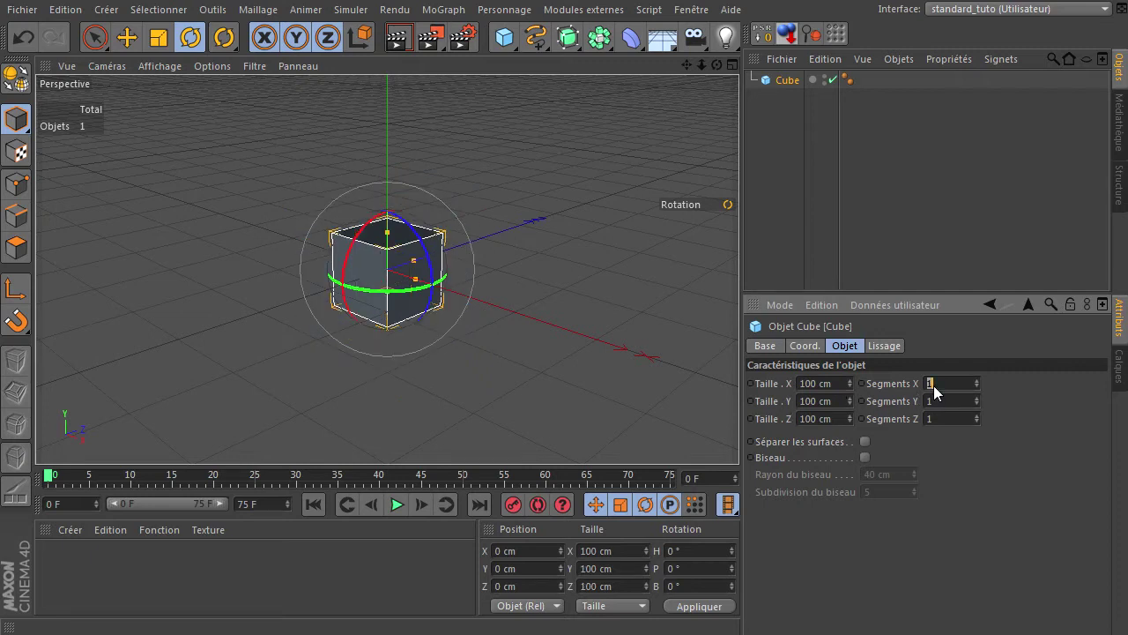
pyautogui.click(938, 401)
pyautogui.write('3')
pyautogui.press('Return')
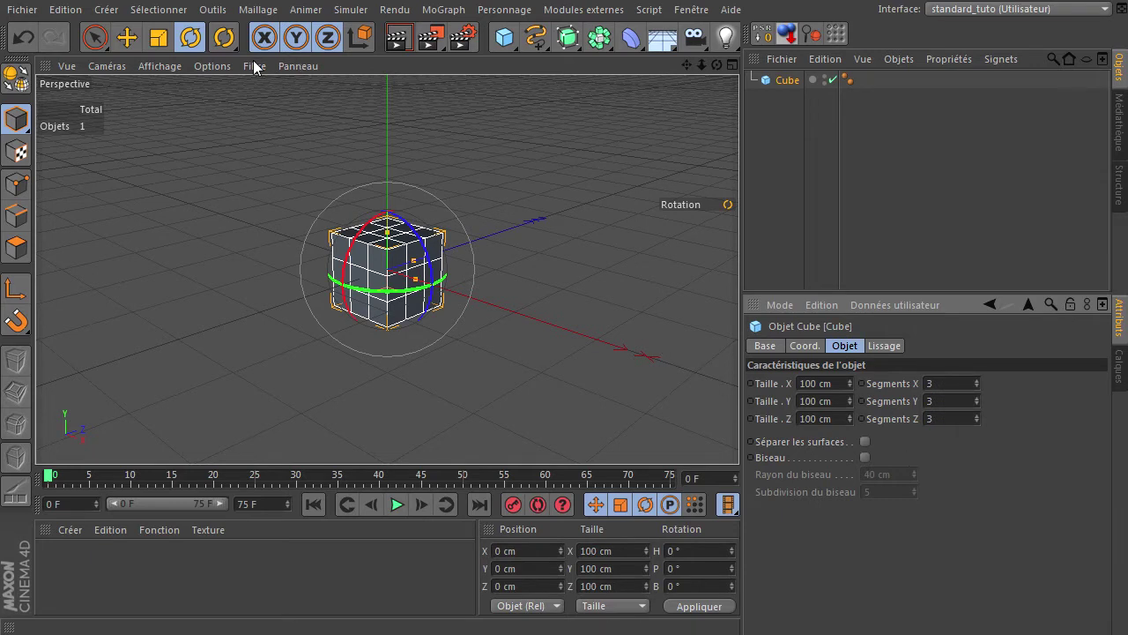
# Step: Duplicate the cube about 247 cm along the Z axis and rename the original cube A
pyautogui.click(127, 37)
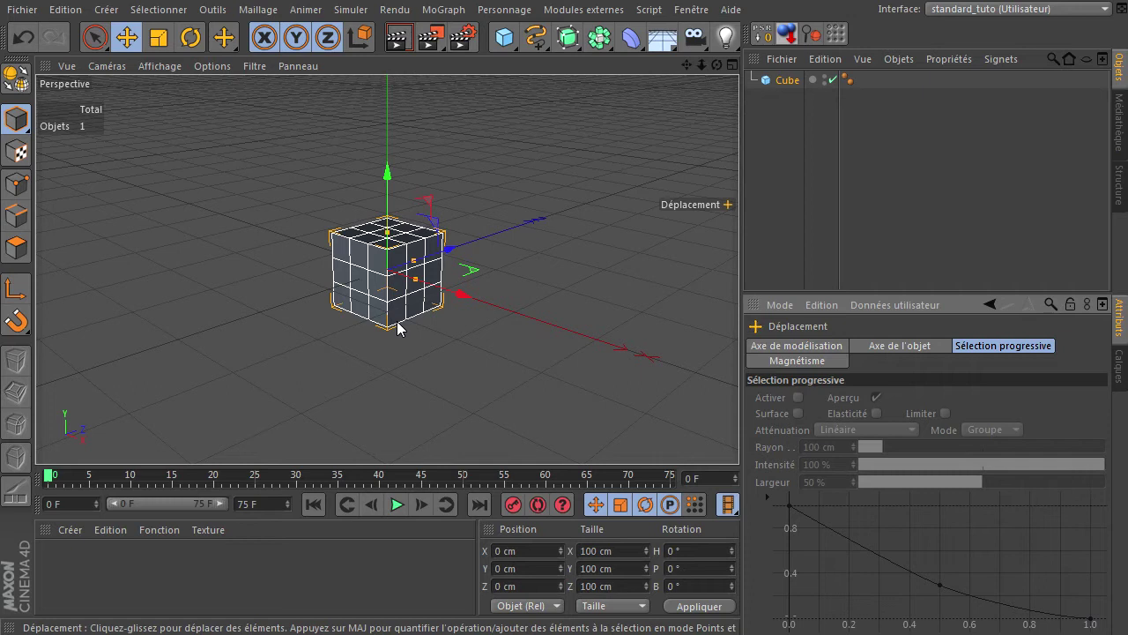
pyautogui.keyDown('ctrl'); pyautogui.moveTo(452, 251); pyautogui.dragTo(567, 214); pyautogui.keyUp('ctrl')
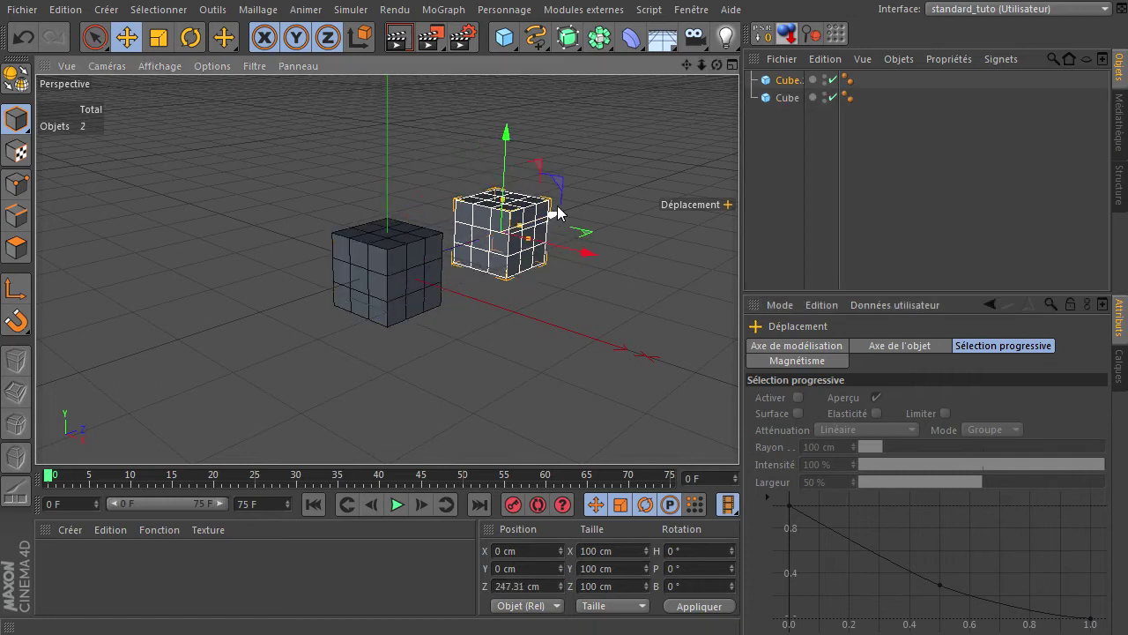
pyautogui.click(786, 98)
pyautogui.doubleClick(783, 99)
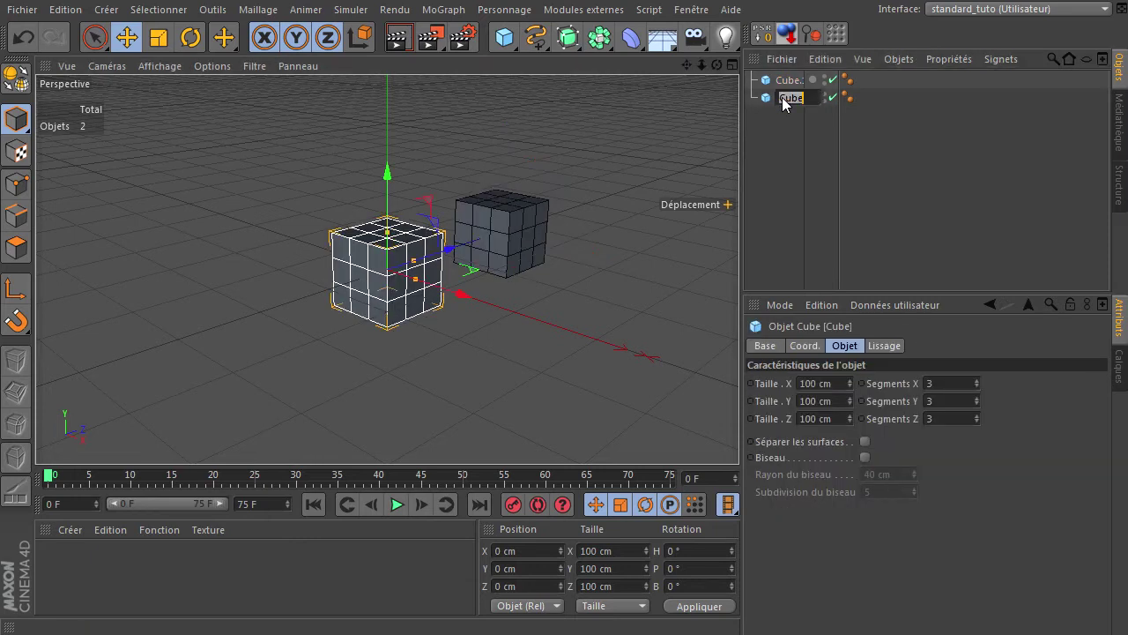
pyautogui.write('A')
pyautogui.press('Return')
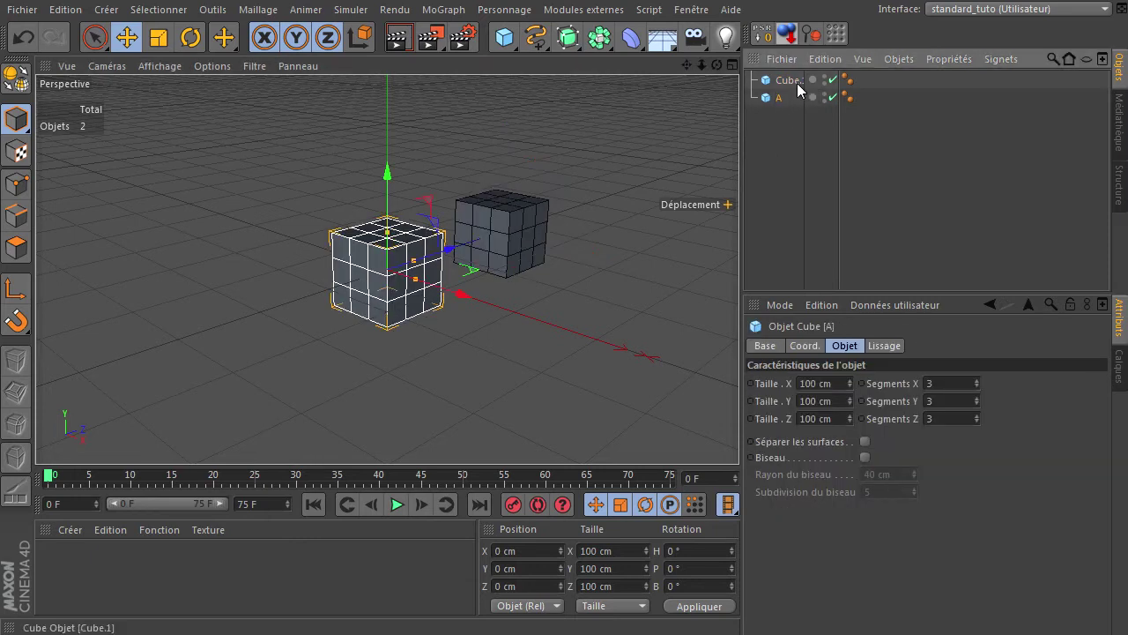
# Step: Rename the duplicated cube B and make it a child of cube A
pyautogui.doubleClick(797, 81)
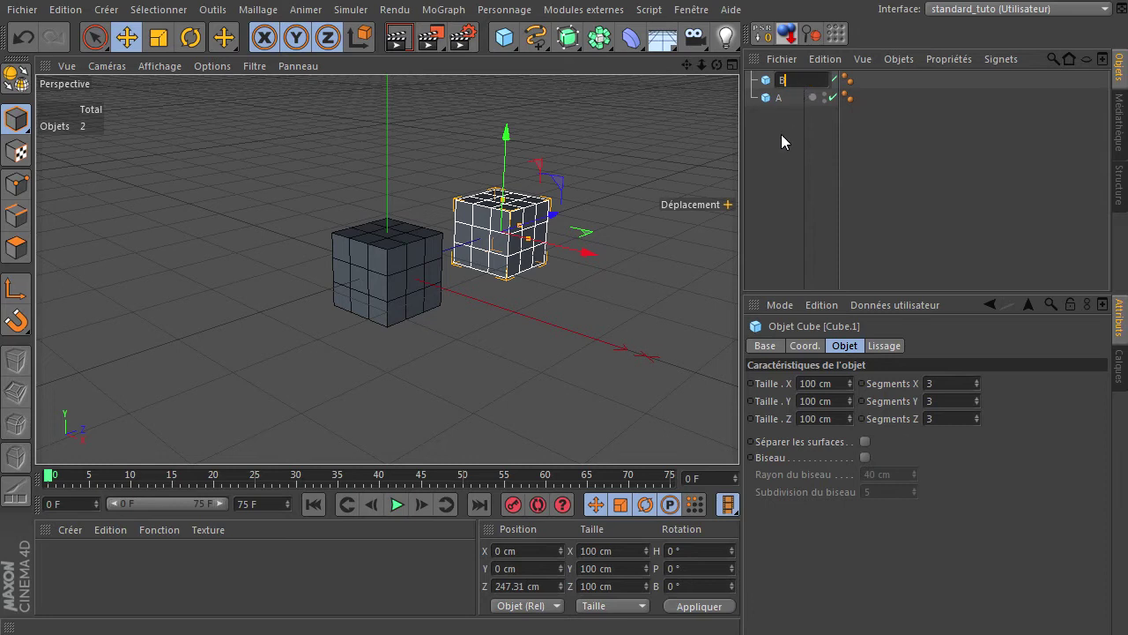
pyautogui.write('B')
pyautogui.press('Return')
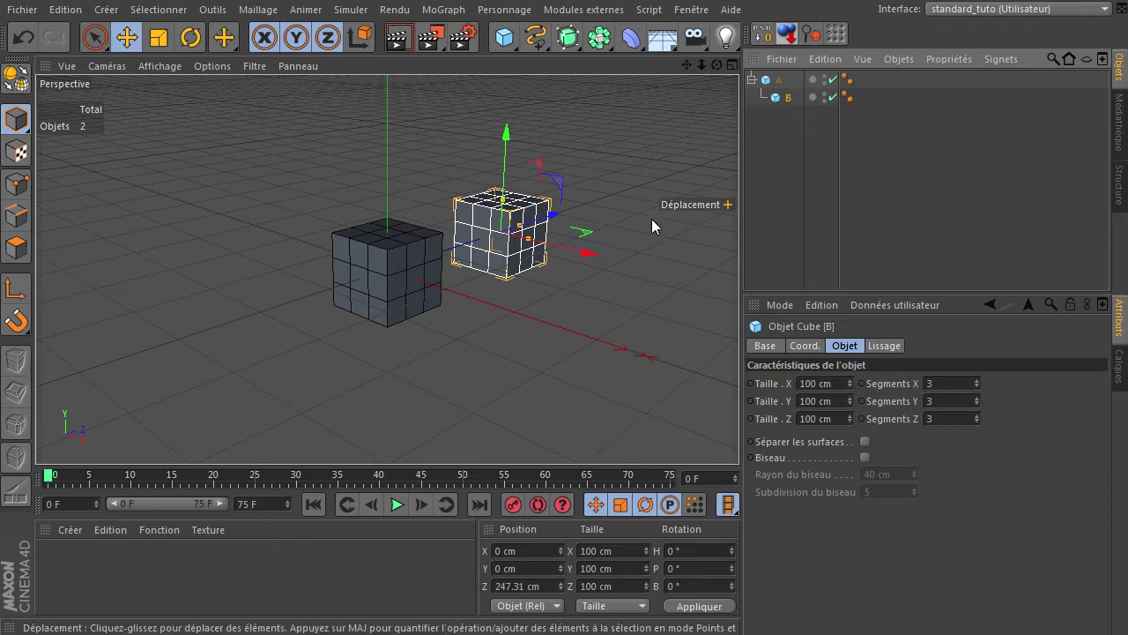
# Step: Duplicate cube B about -277 cm along the X axis as a cube named C, nested under B
pyautogui.keyDown('ctrl'); pyautogui.moveTo(588, 253); pyautogui.dragTo(446, 249); pyautogui.keyUp('ctrl')
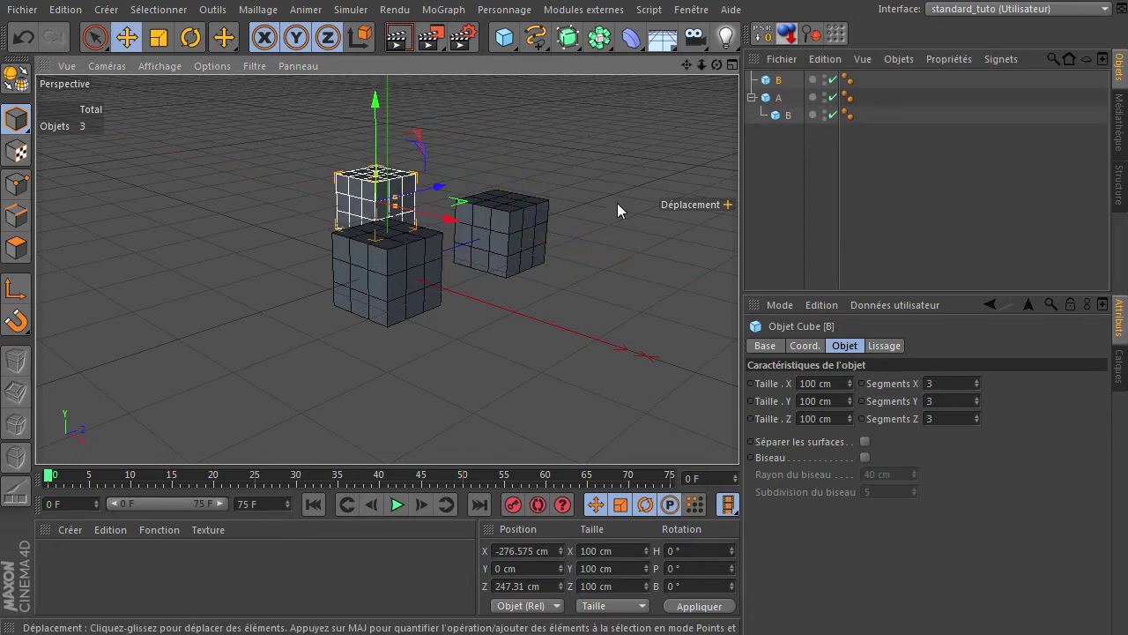
pyautogui.doubleClick(777, 84)
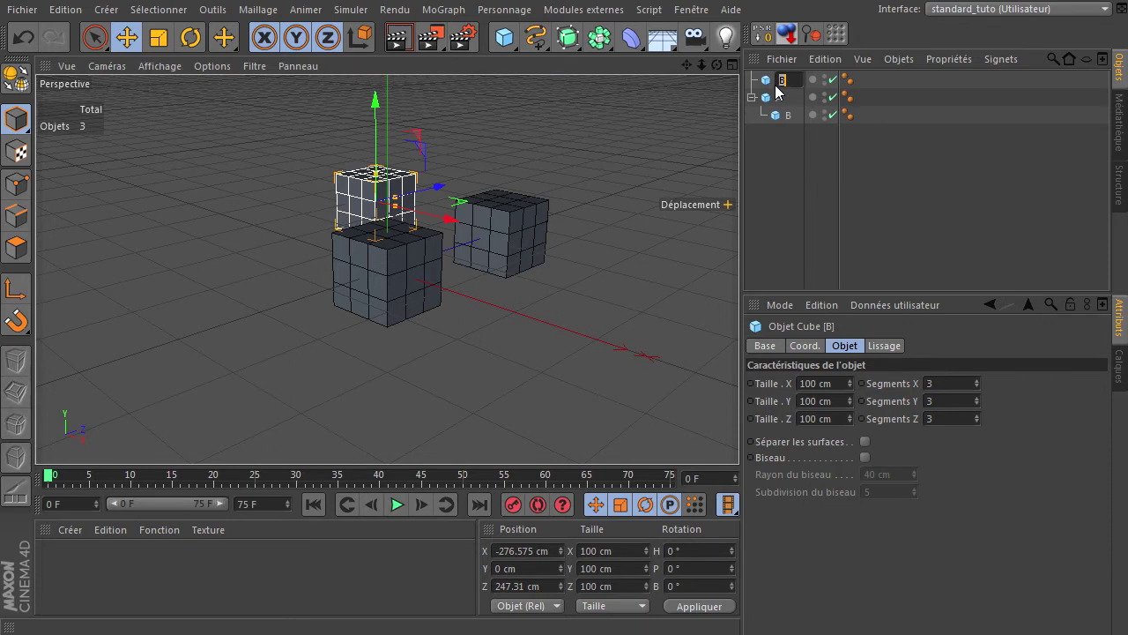
pyautogui.write('C')
pyautogui.press('Return')
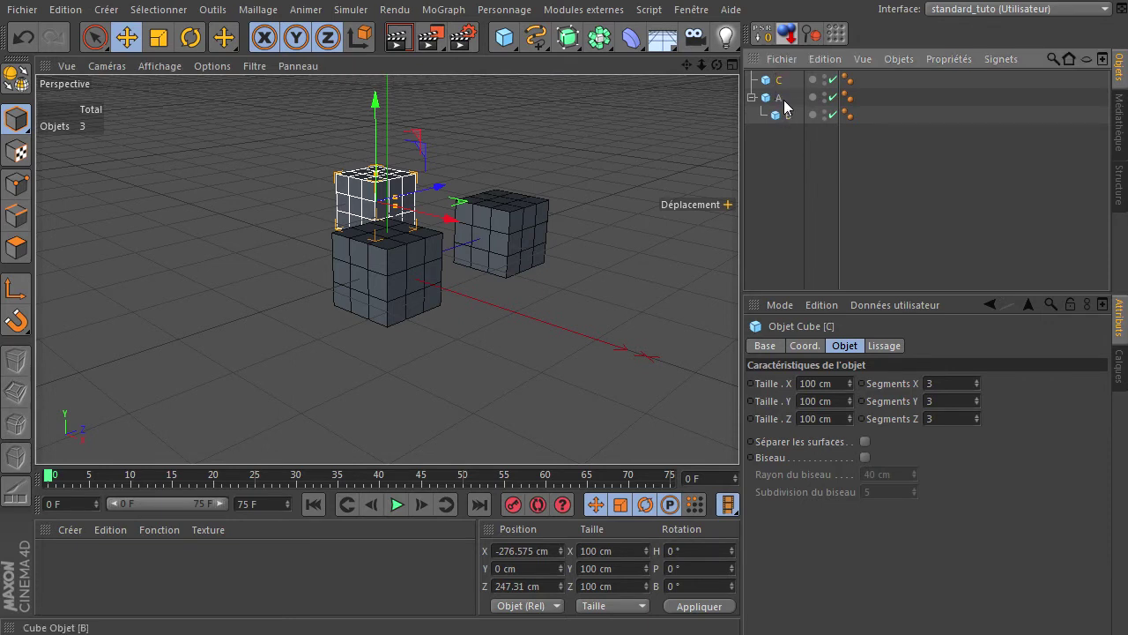
pyautogui.moveTo(778, 81); pyautogui.dragTo(787, 114)
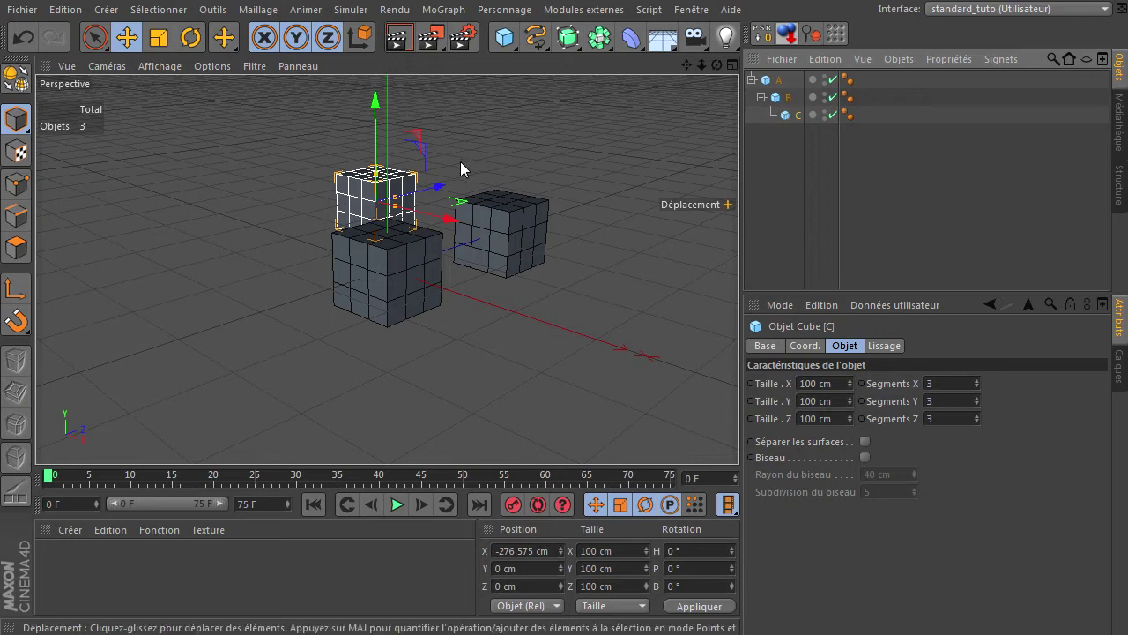
# Step: Duplicate cube C along the Z axis to about -65 cm, nesting the copy under cube A with a placeholder first name
pyautogui.keyDown('ctrl'); pyautogui.moveTo(438, 187); pyautogui.dragTo(309, 214); pyautogui.keyUp('ctrl')
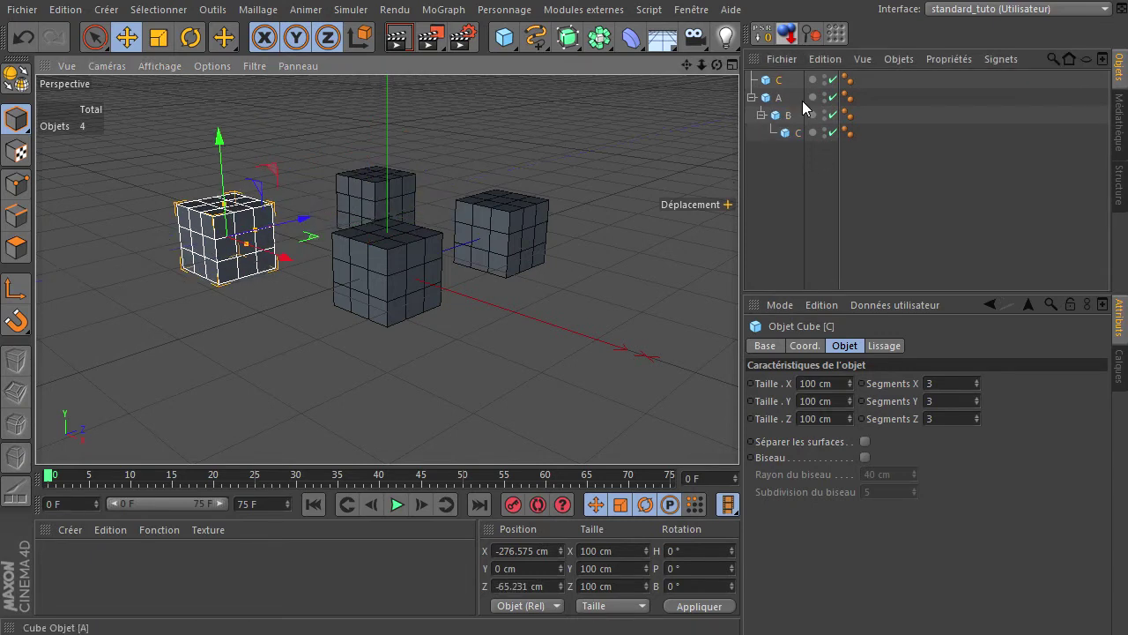
pyautogui.doubleClick(780, 80)
pyautogui.write('roger')
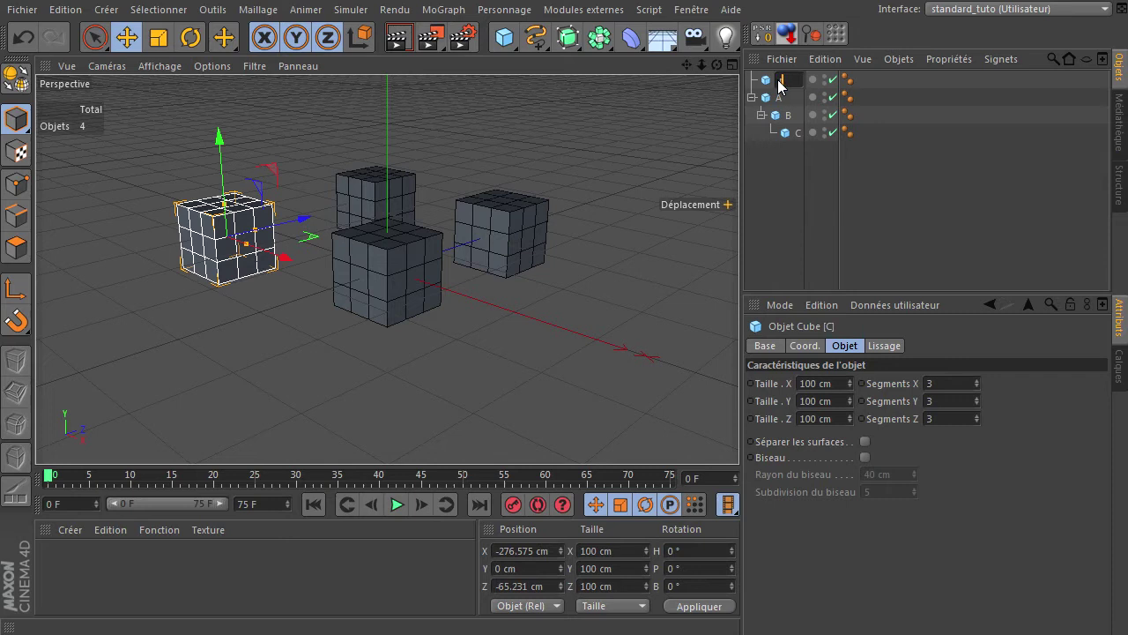
pyautogui.press('Return')
pyautogui.moveTo(780, 84); pyautogui.dragTo(782, 91)
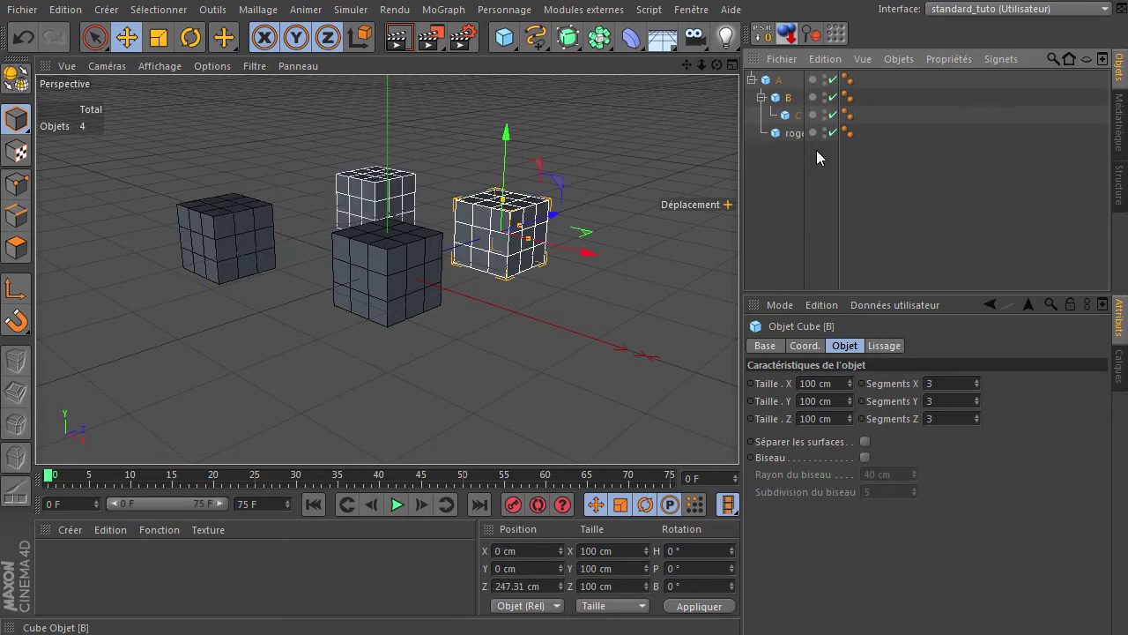
# Step: Widen the object name column, rename the fourth cube D and select parent cube A
pyautogui.click(804, 179)
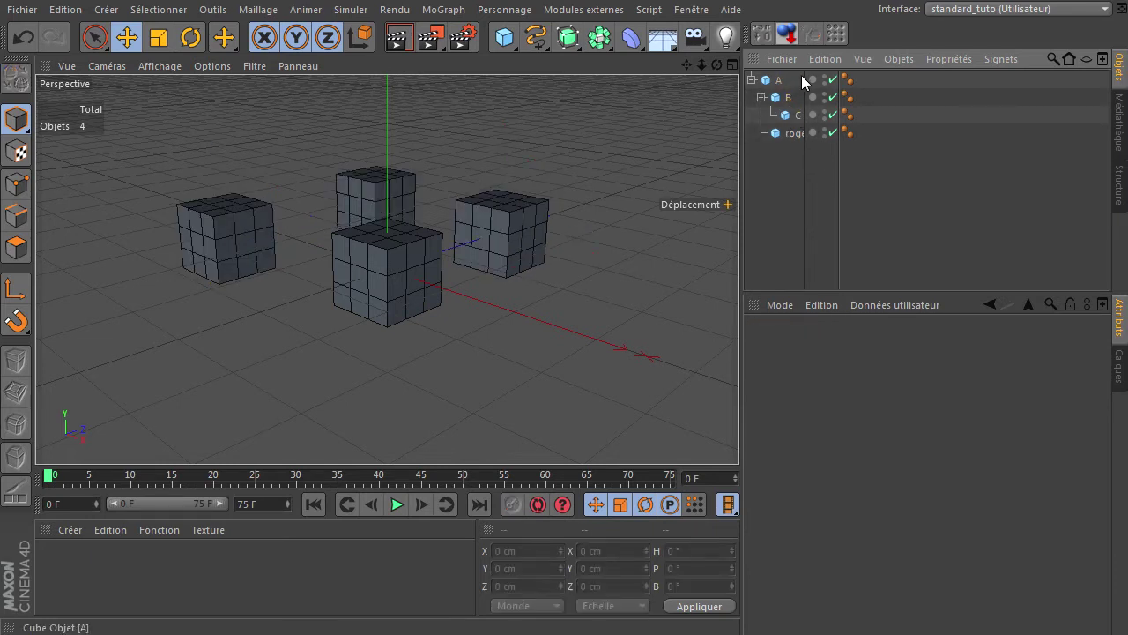
pyautogui.moveTo(839, 180); pyautogui.dragTo(888, 181)
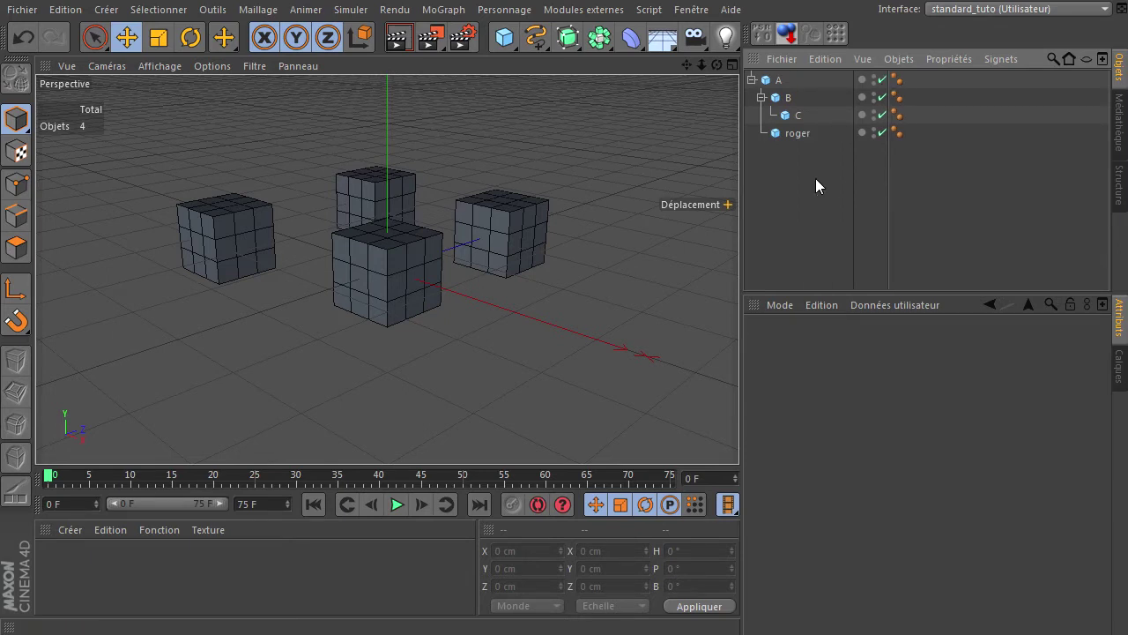
pyautogui.click(794, 135)
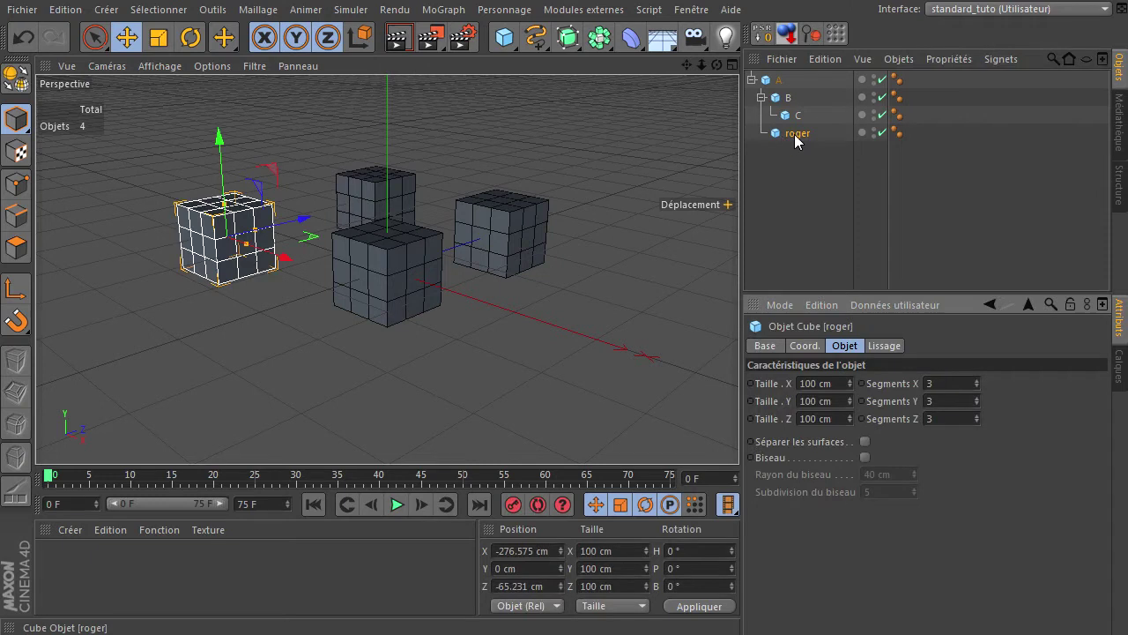
pyautogui.doubleClick(795, 134)
pyautogui.press('Return')
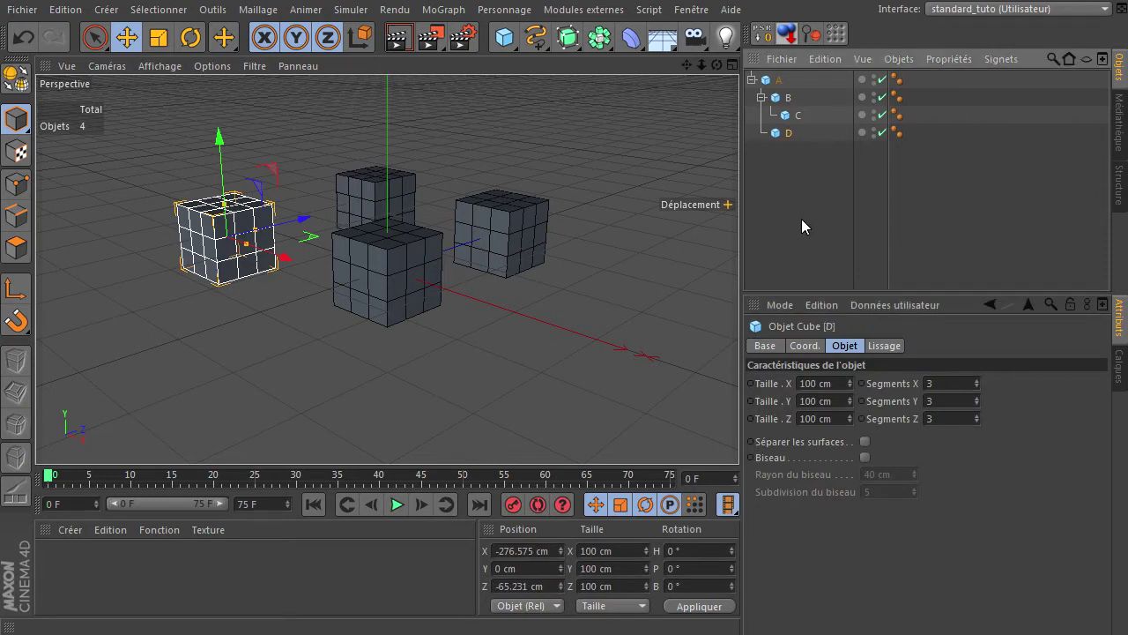
pyautogui.click(802, 218)
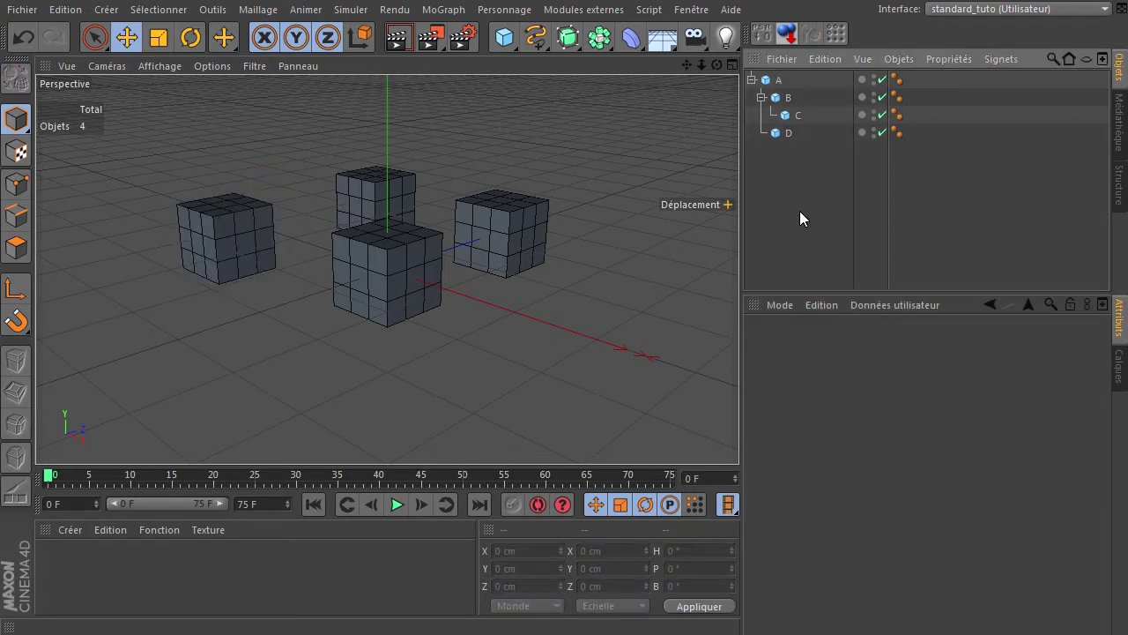
pyautogui.click(775, 80)
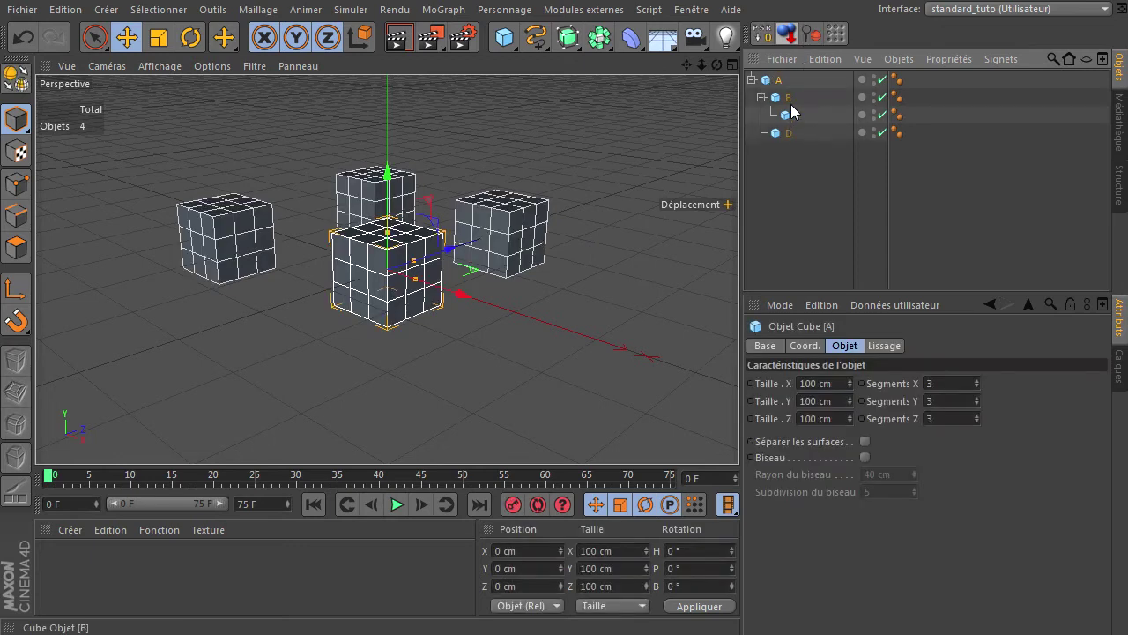
# Step: Examine the cube hierarchy by selecting B, D and C in turn and folding and unfolding the branches of A and B
pyautogui.click(783, 100)
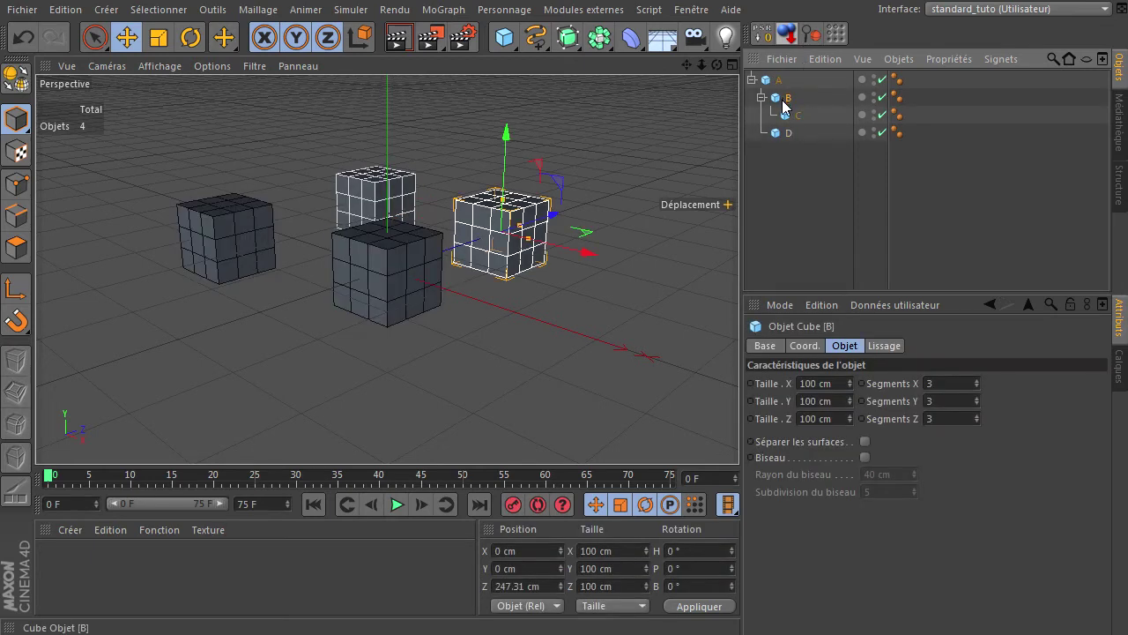
pyautogui.click(784, 134)
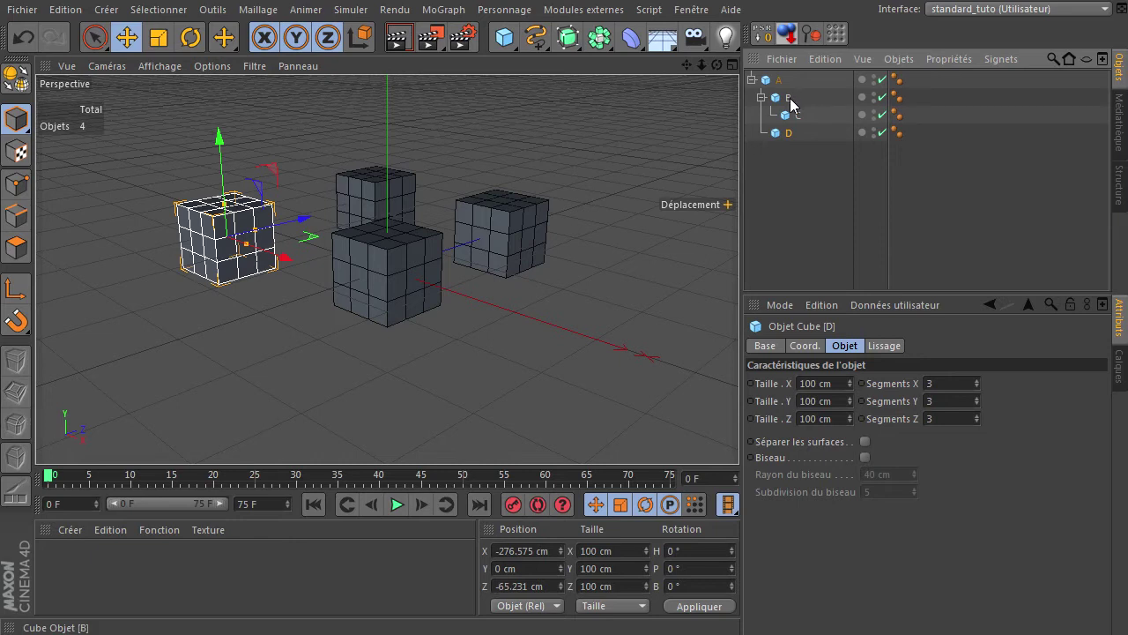
pyautogui.click(791, 115)
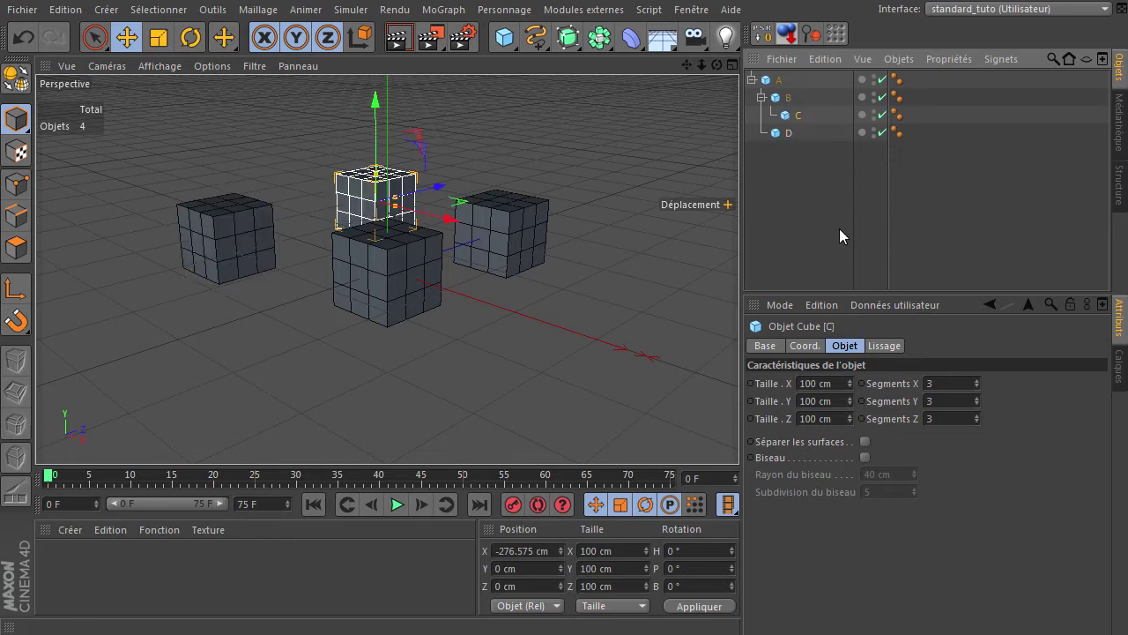
pyautogui.click(752, 81)
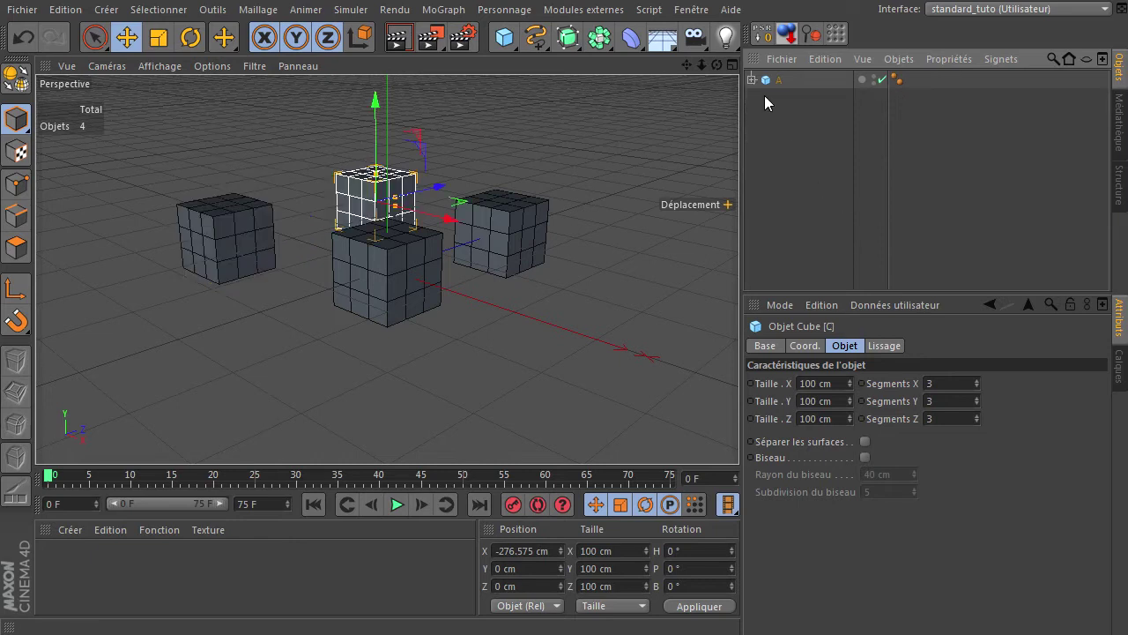
pyautogui.click(751, 80)
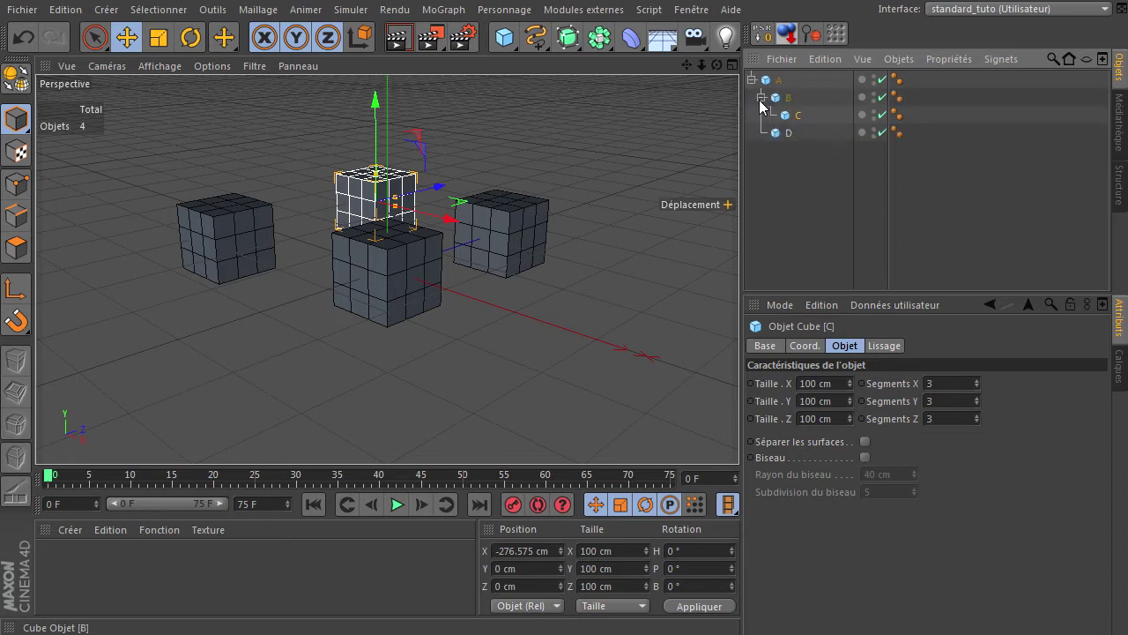
pyautogui.click(760, 98)
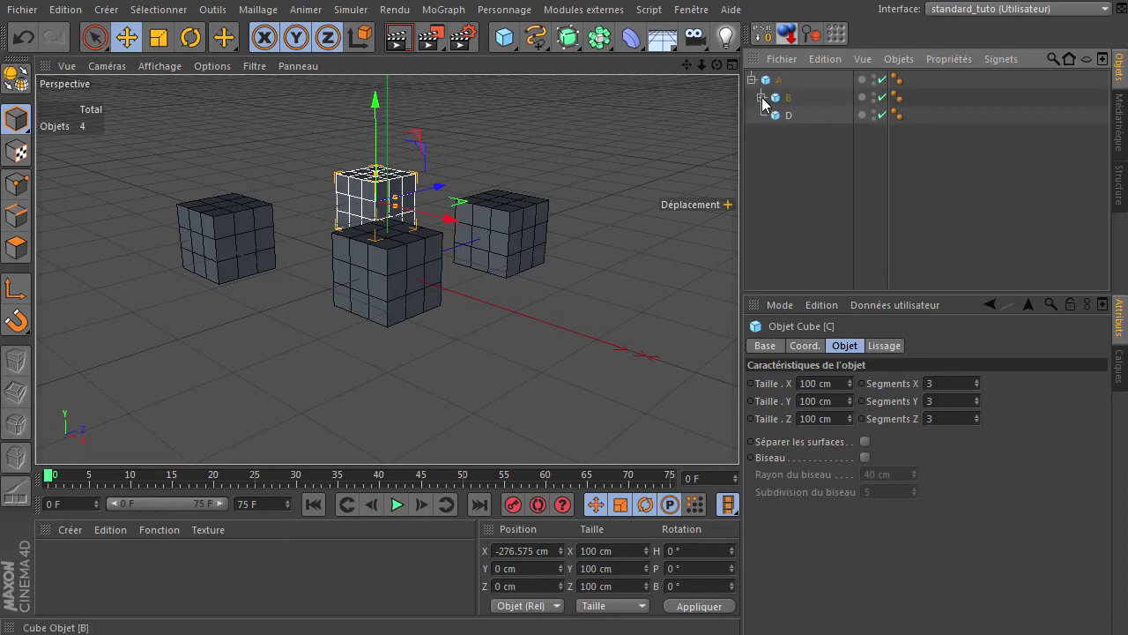
pyautogui.click(760, 97)
pyautogui.click(783, 208)
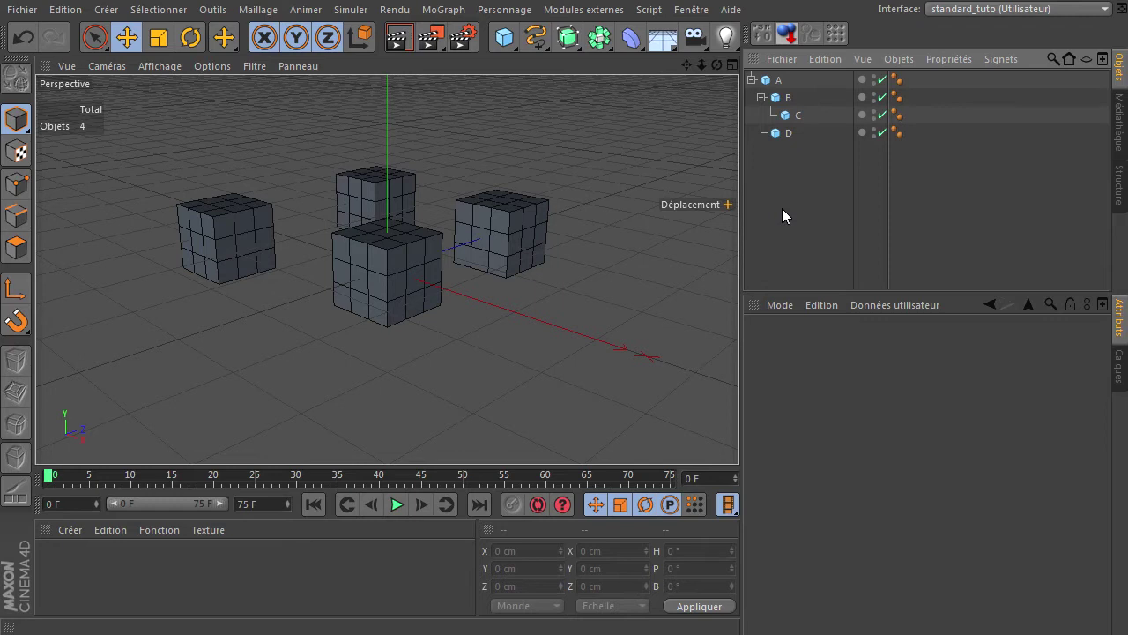
# Step: Try moving parent cube A and cube B along the Y axis to test their children, and undo the moves
pyautogui.click(768, 80)
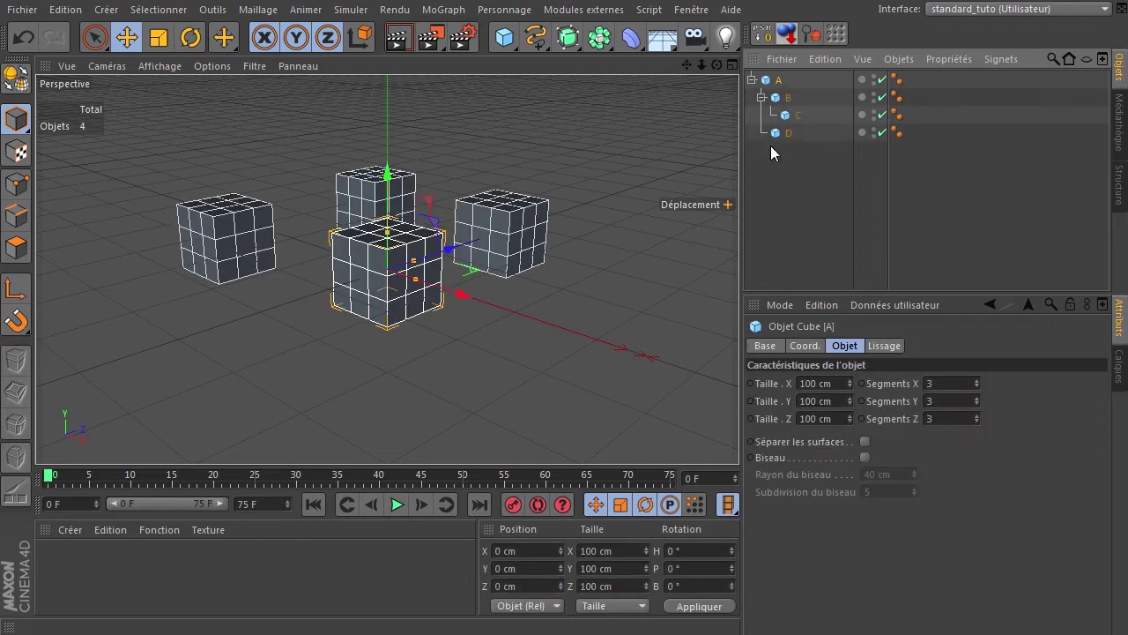
pyautogui.moveTo(388, 177); pyautogui.dragTo(407, 222)
pyautogui.click(787, 98)
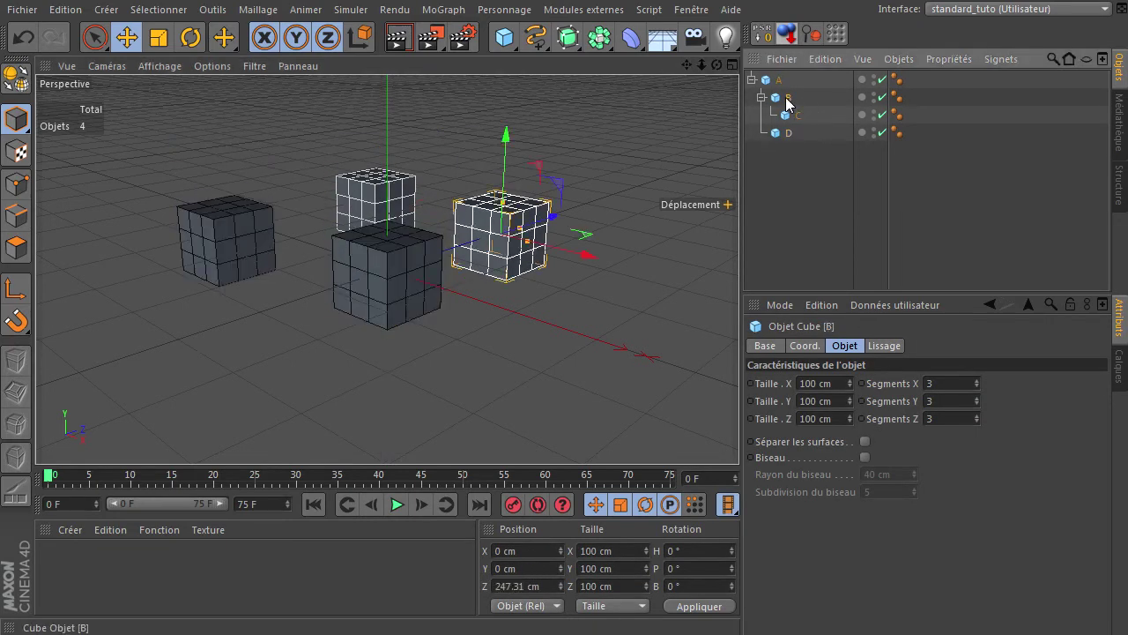
pyautogui.moveTo(508, 149); pyautogui.dragTo(529, 124)
pyautogui.click(28, 38)
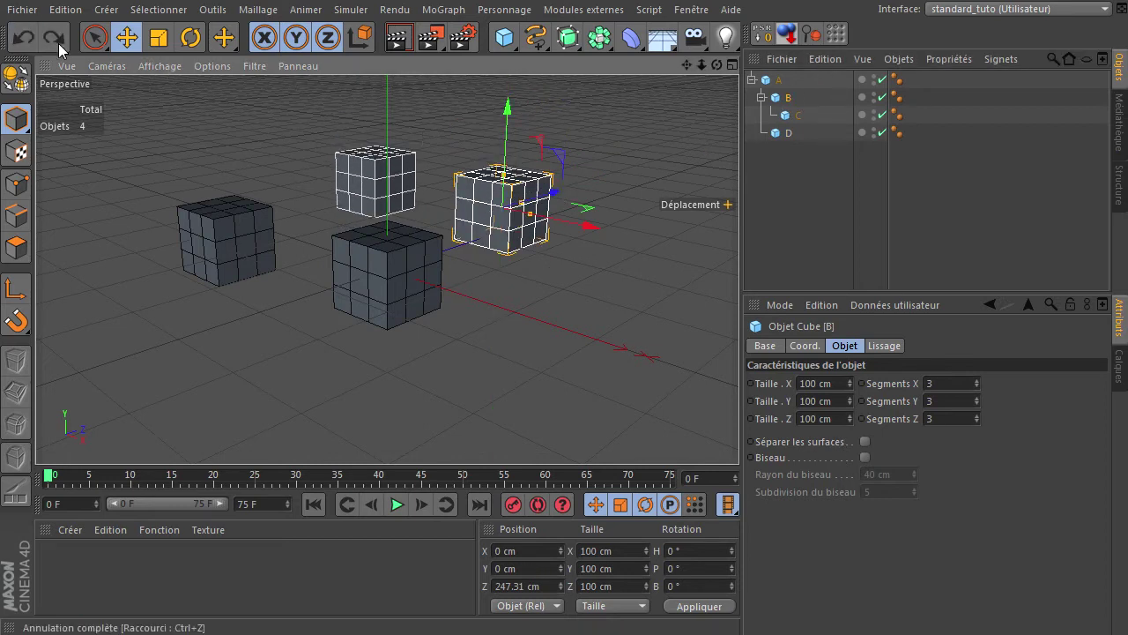
# Step: Place cube A on the floor at Y 50 cm and nest its whole hierarchy under a new Hyper NURBS
pyautogui.click(789, 37)
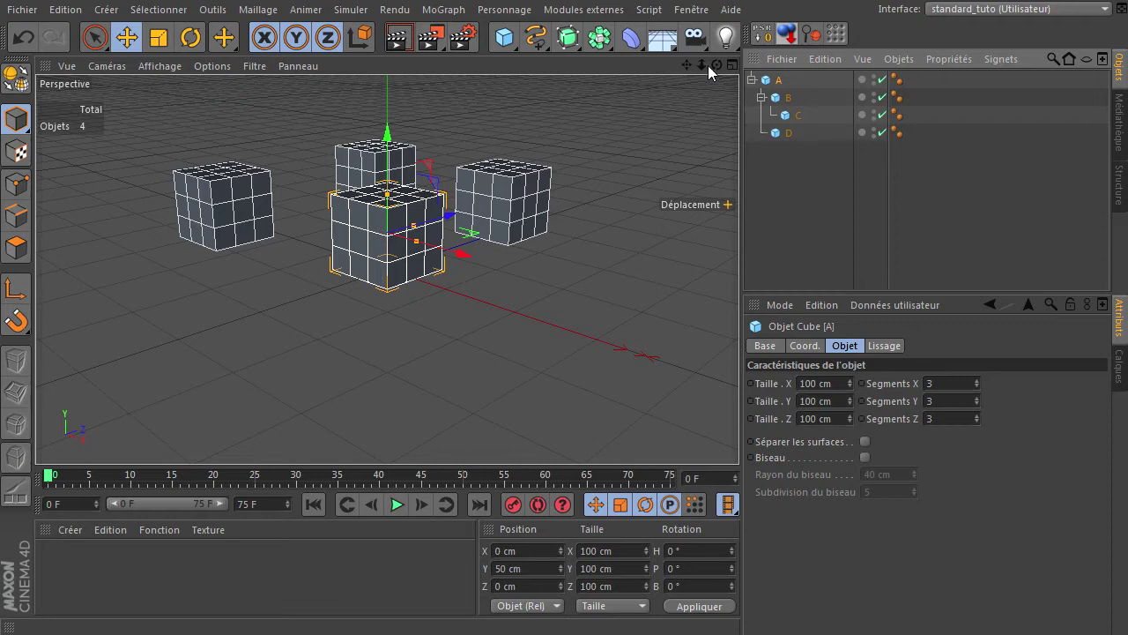
pyautogui.moveTo(687, 65)
pyautogui.mouseDown()
pyautogui.moveTo(739, 432)
pyautogui.moveTo(686, 65)
pyautogui.mouseUp()
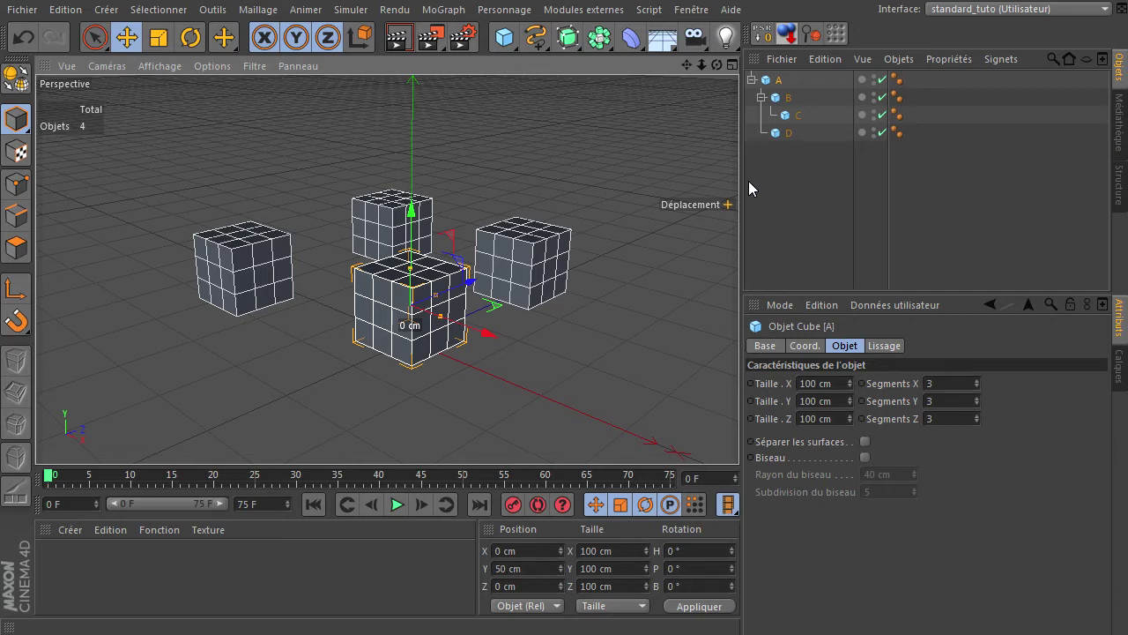
pyautogui.click(568, 37)
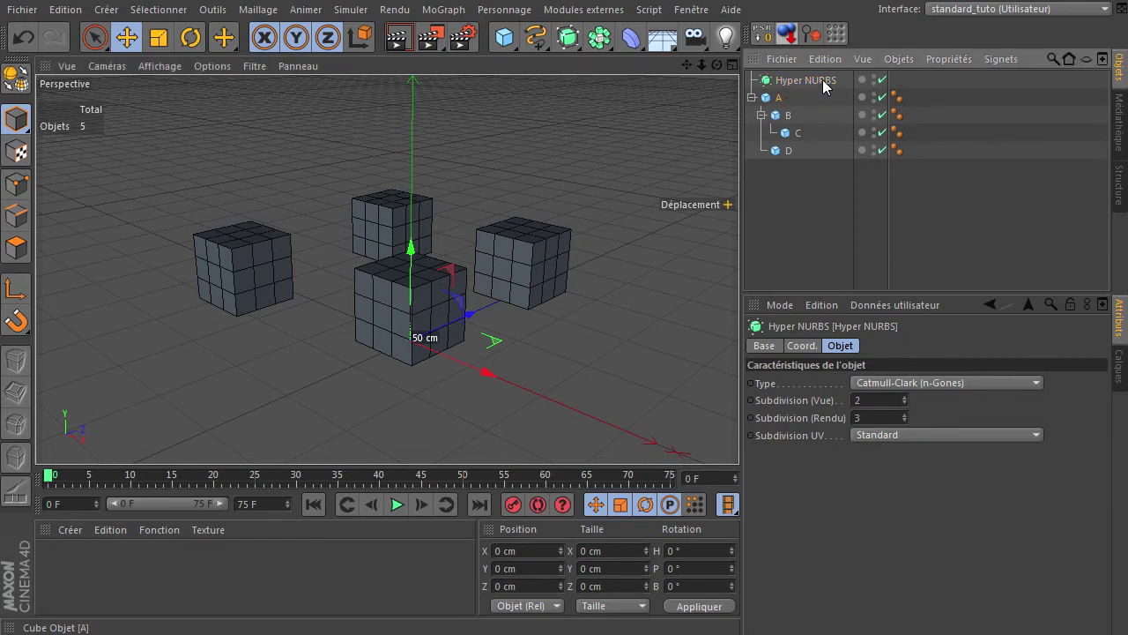
pyautogui.moveTo(825, 85); pyautogui.dragTo(820, 82)
pyautogui.click(834, 239)
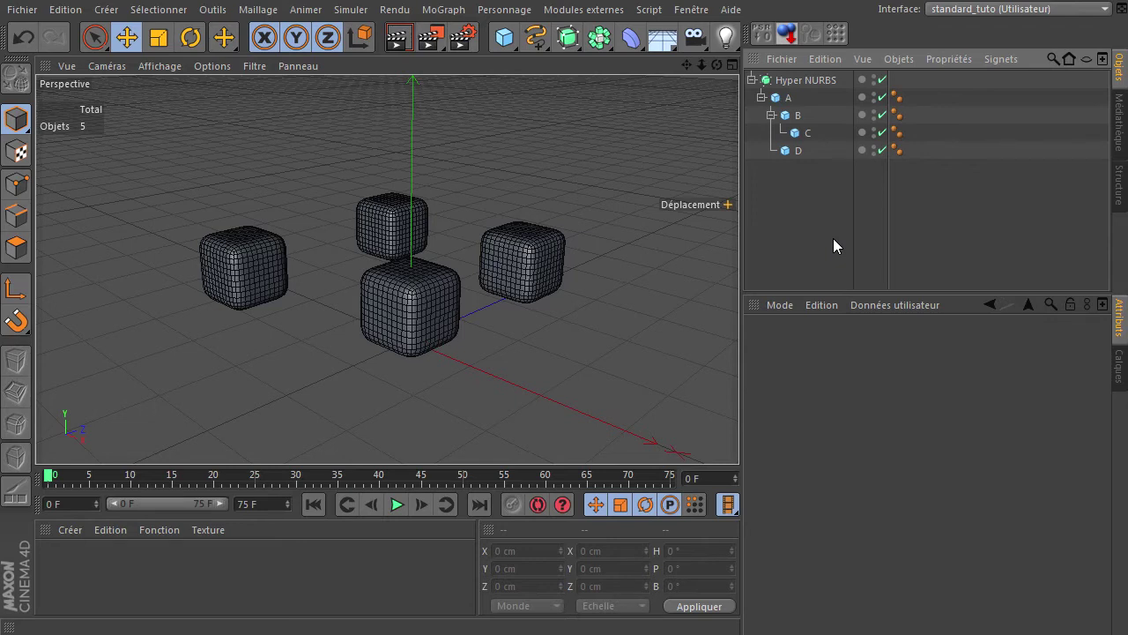
pyautogui.click(800, 80)
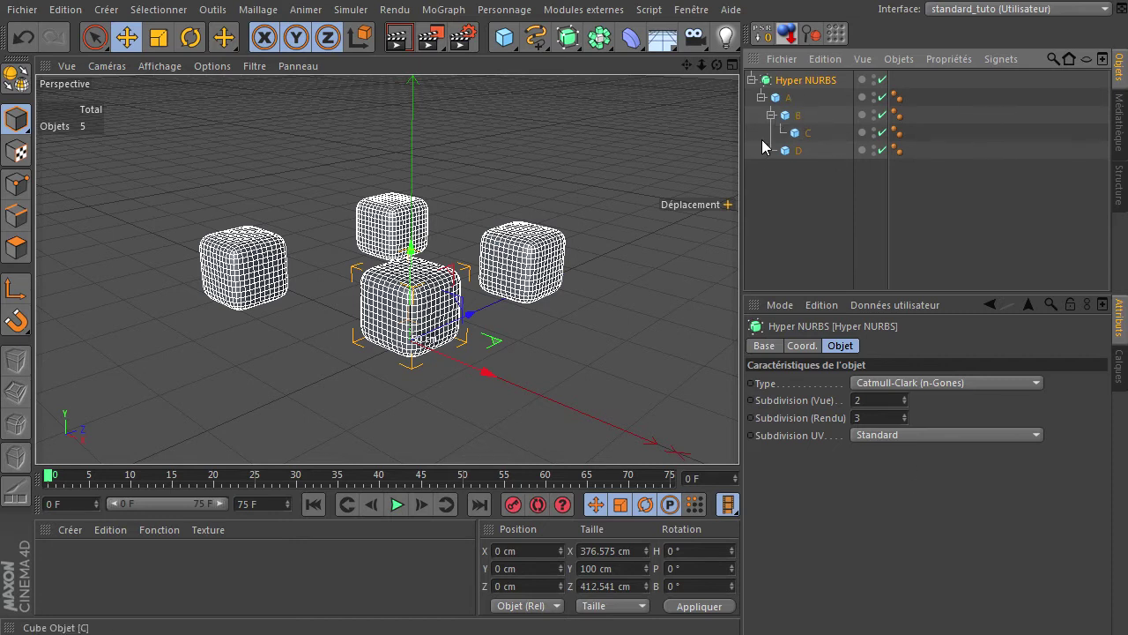
pyautogui.click(818, 209)
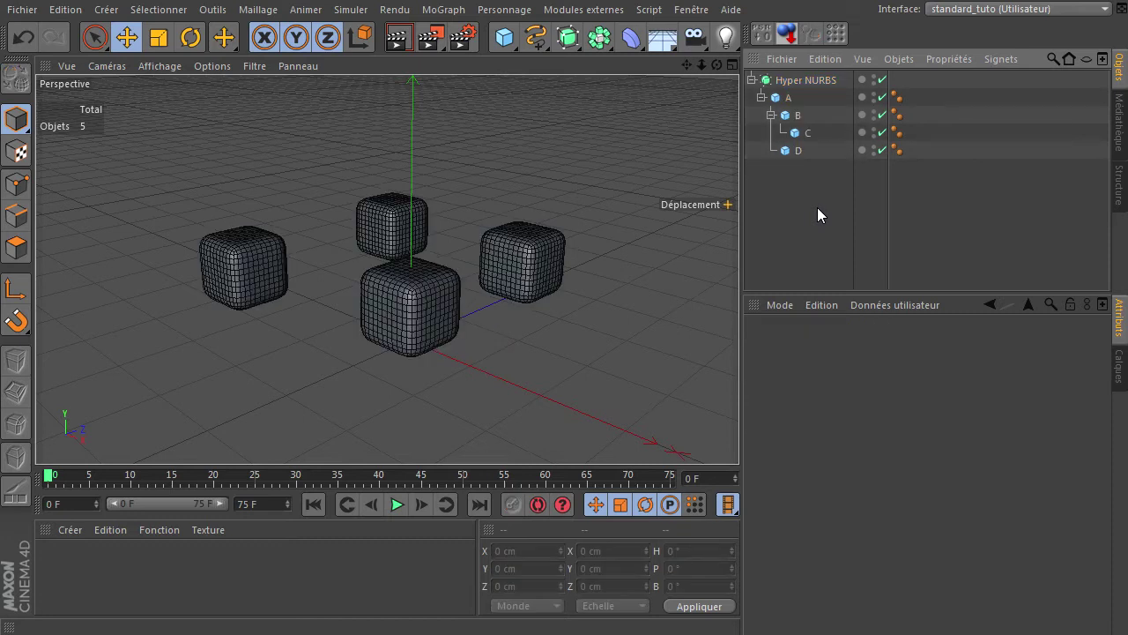
# Step: Add a CINEMA 4D Stop tag to cube B
pyautogui.click(791, 122)
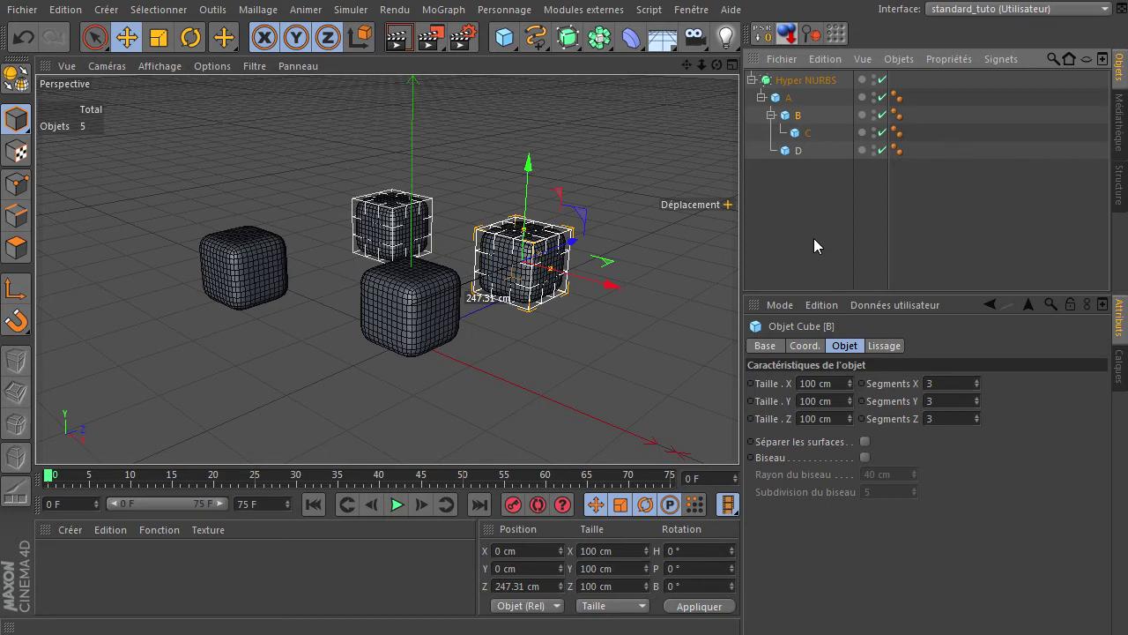
pyautogui.rightClick(779, 122)
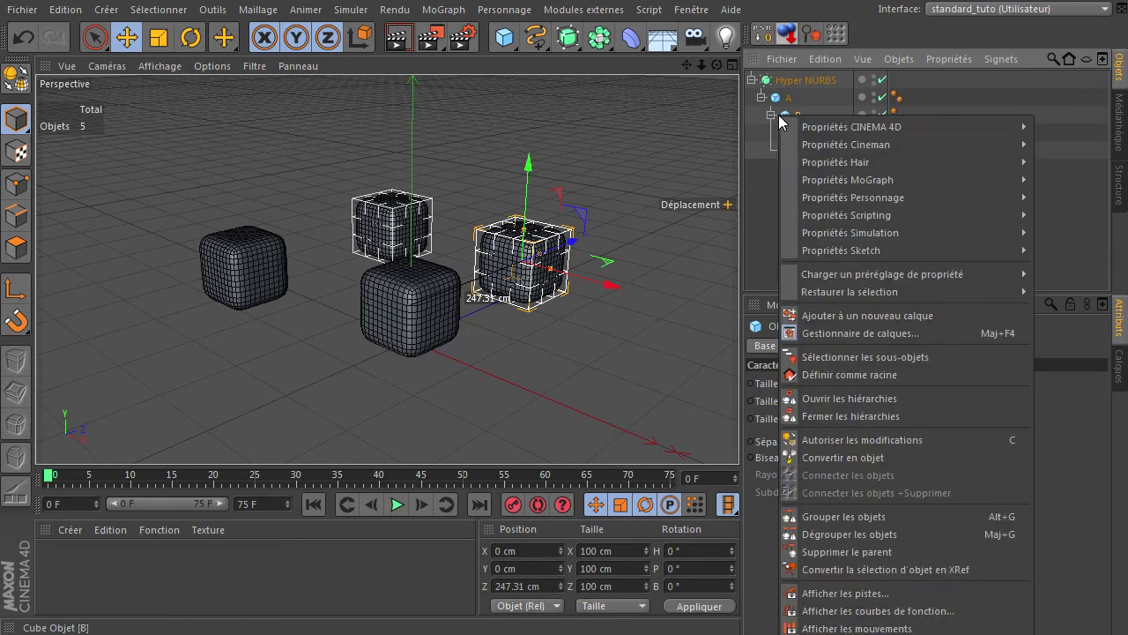
pyautogui.moveTo(816, 130)
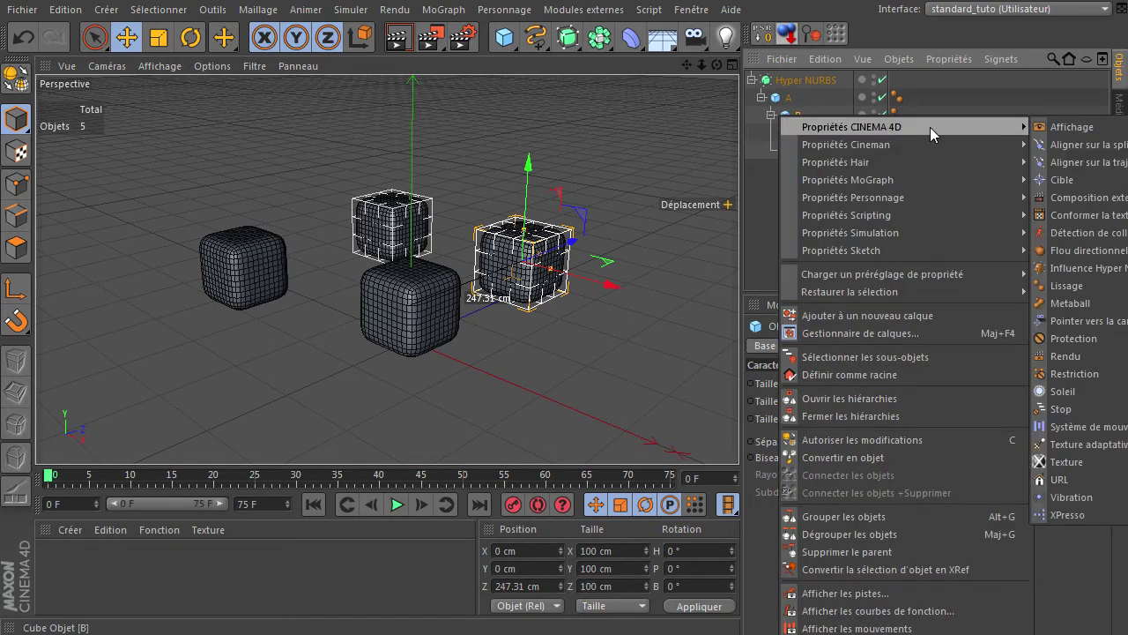
pyautogui.click(1042, 410)
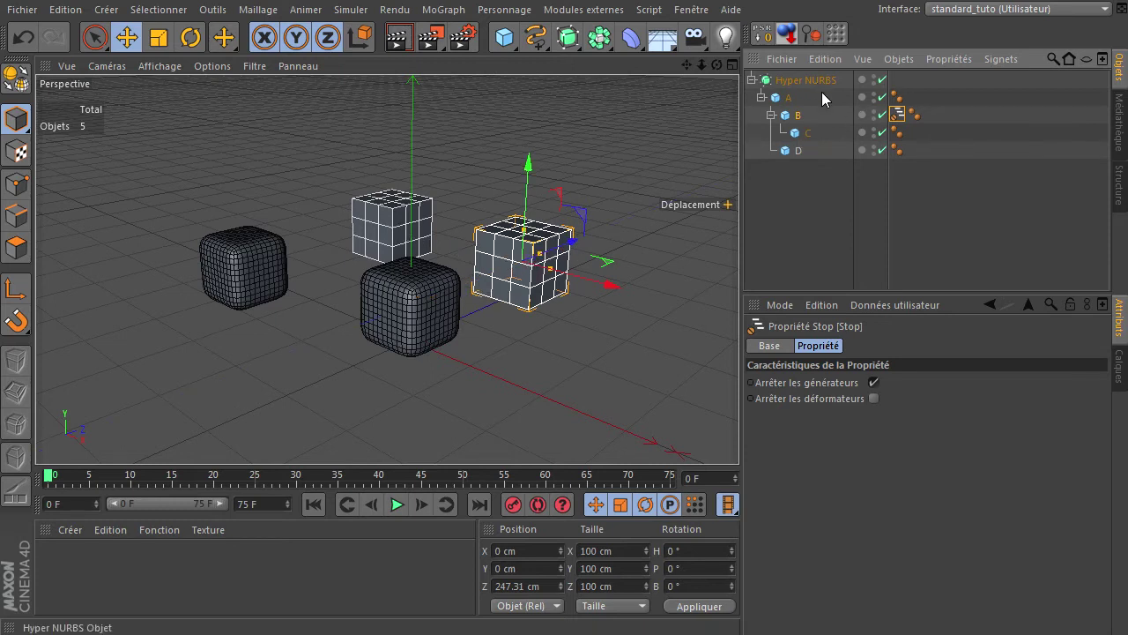
# Step: Examine how the Stop tag on cube B affects the Hyper NURBS smoothing of B, its child C and cube D
pyautogui.click(771, 115)
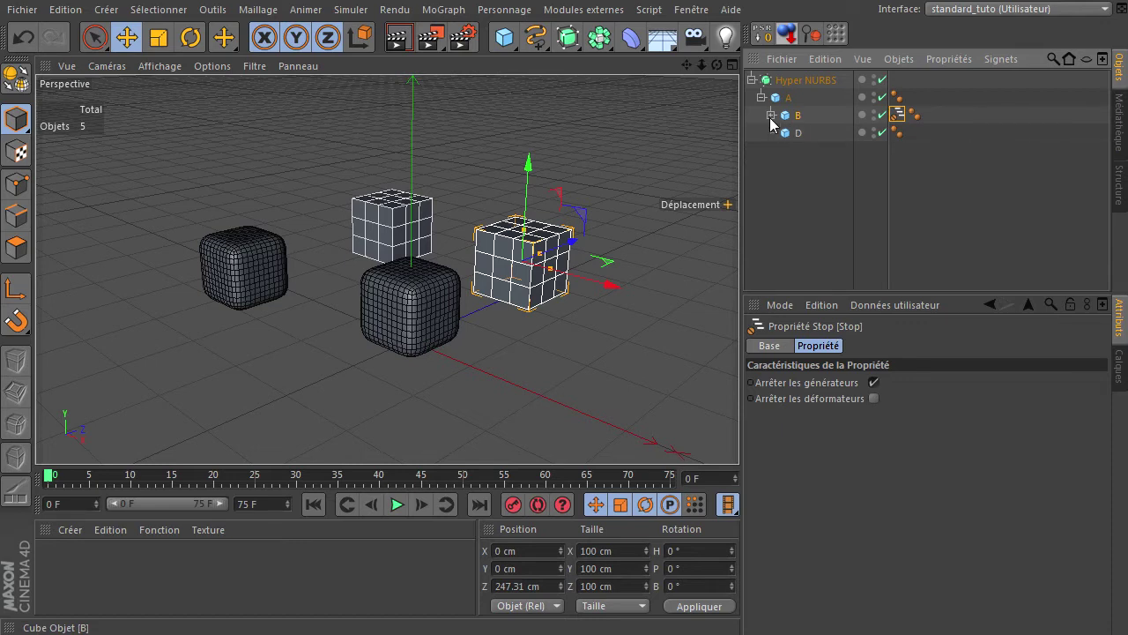
pyautogui.click(803, 81)
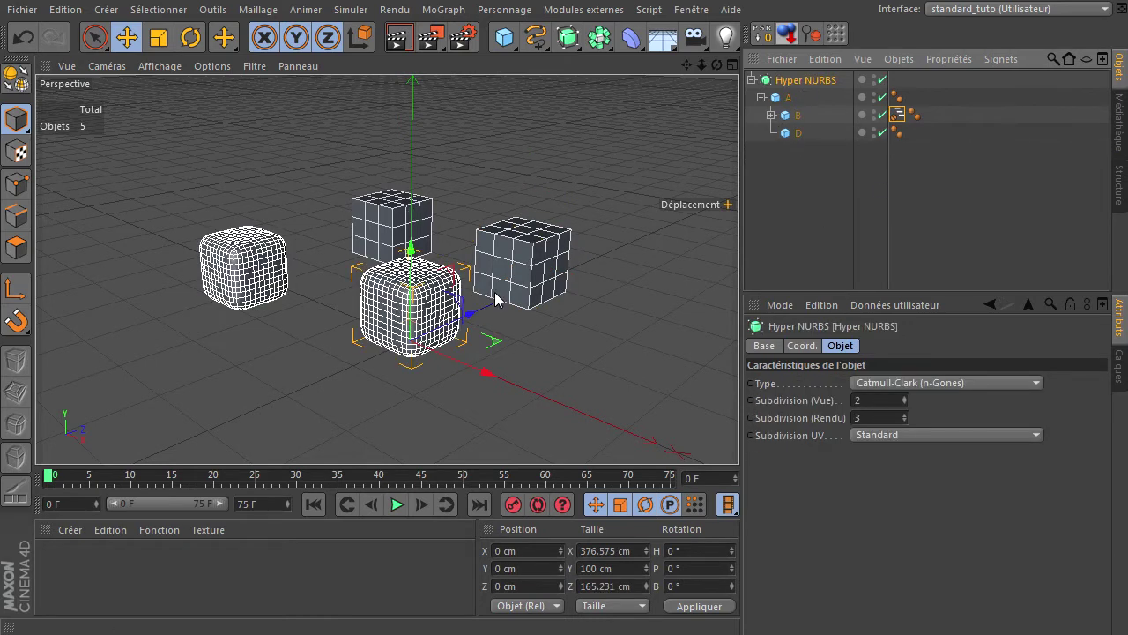
pyautogui.click(825, 162)
pyautogui.click(794, 120)
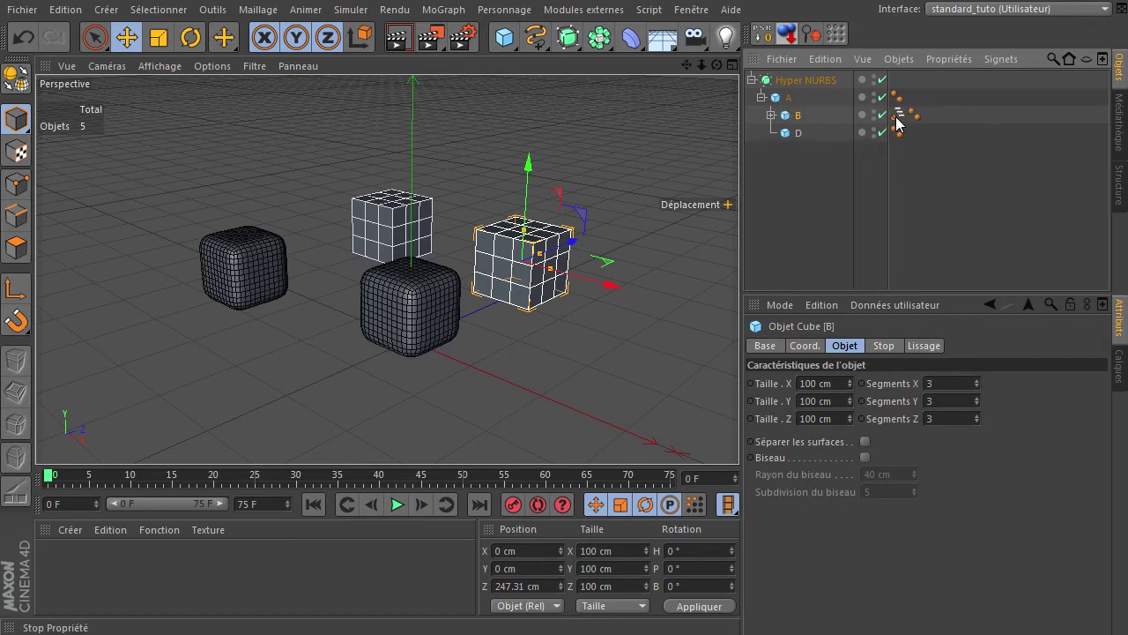
pyautogui.click(772, 116)
pyautogui.click(807, 133)
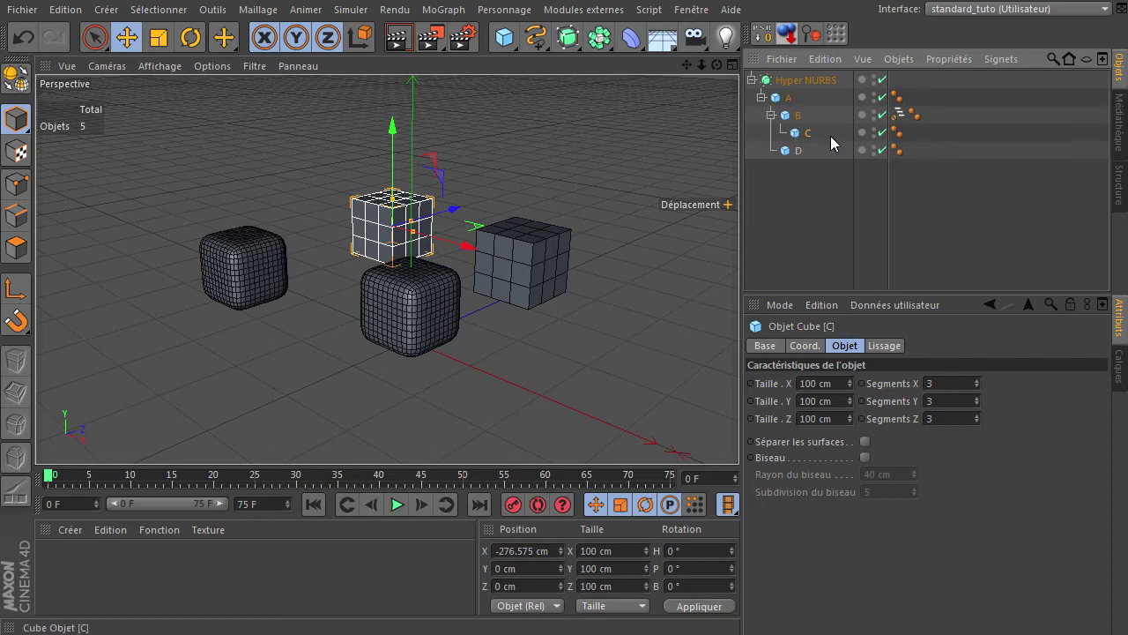
pyautogui.click(898, 116)
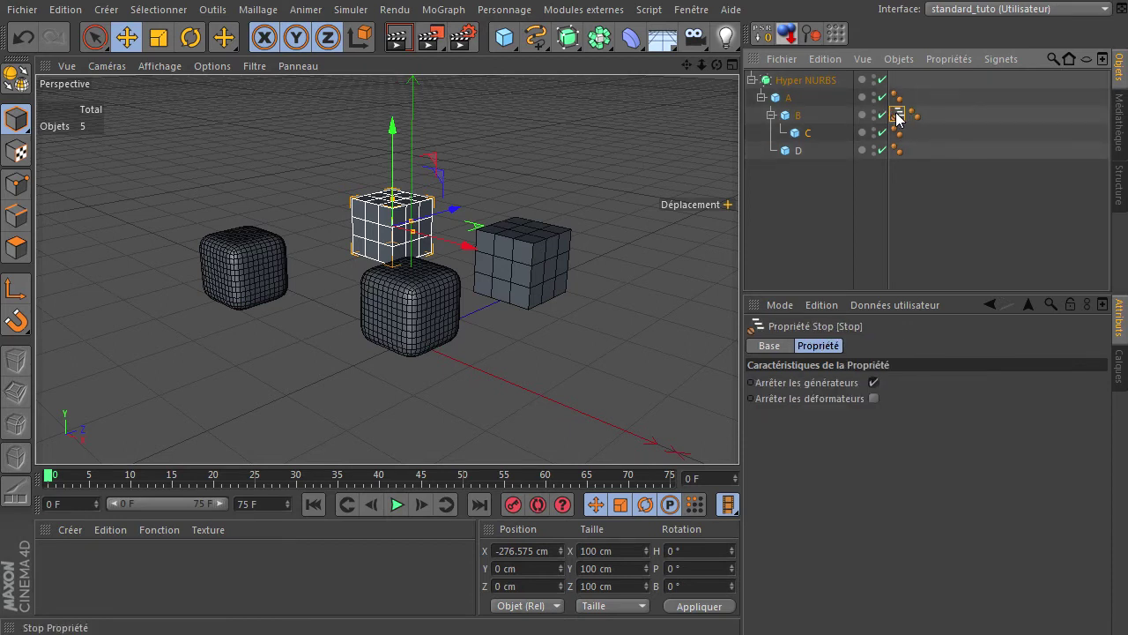
pyautogui.click(796, 150)
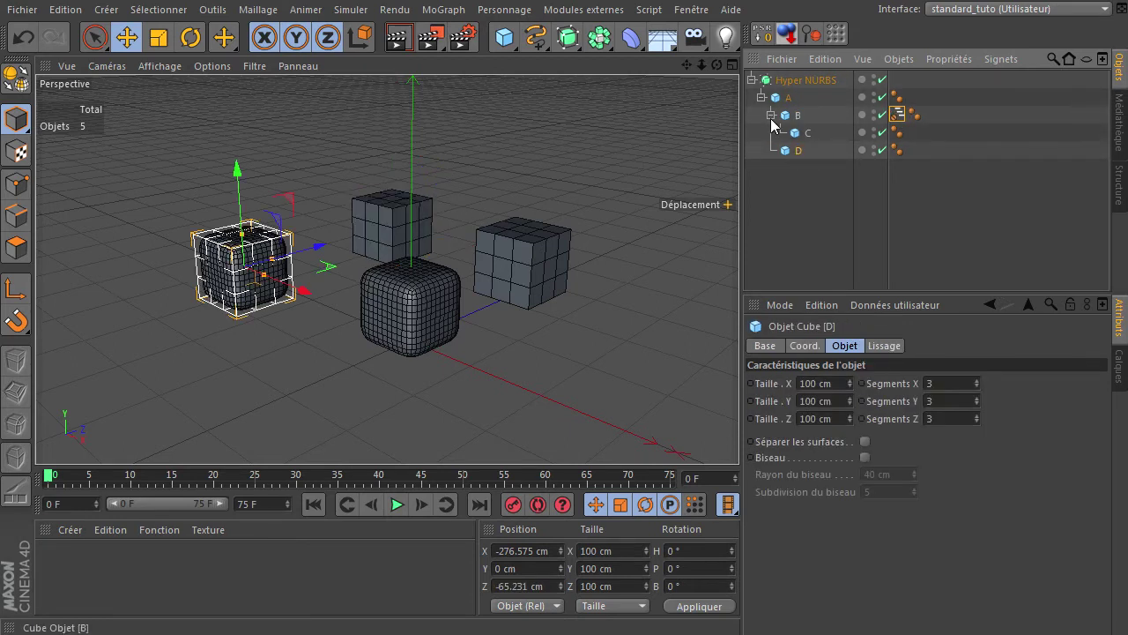
pyautogui.click(773, 115)
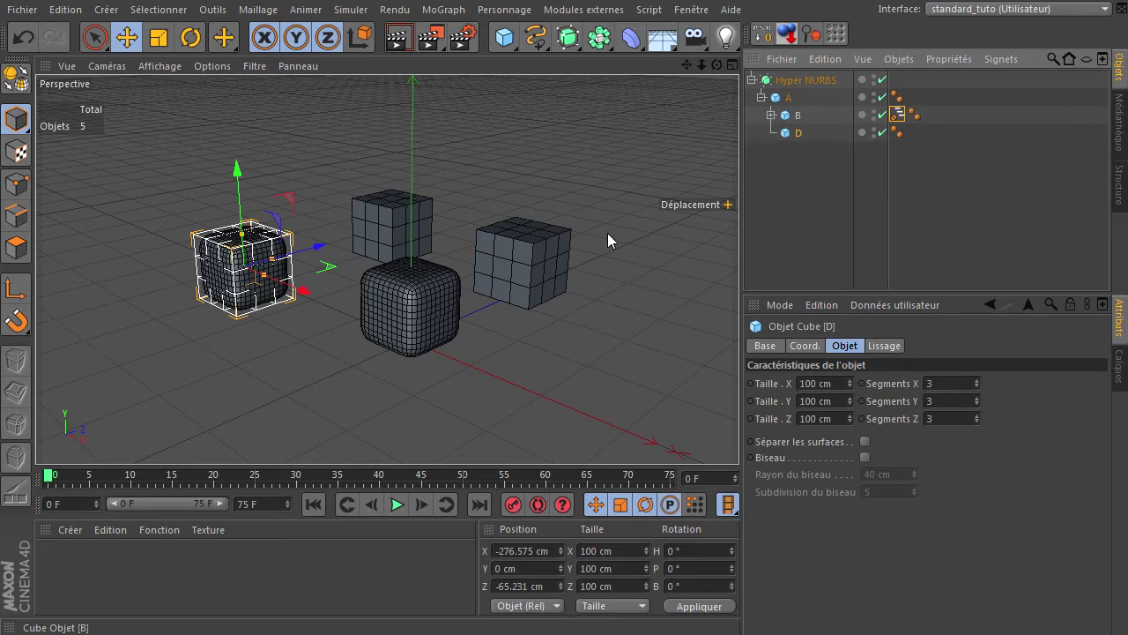
pyautogui.click(801, 177)
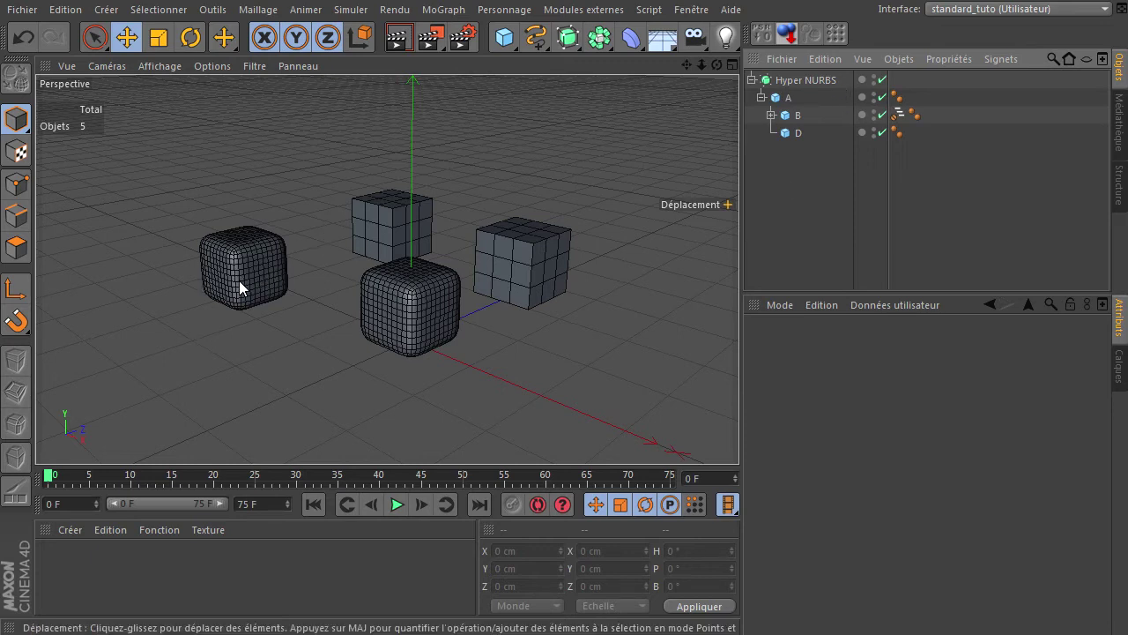
# Step: Add a CINEMA 4D Stop tag to cube D and deselect everything to view the result
pyautogui.click(788, 132)
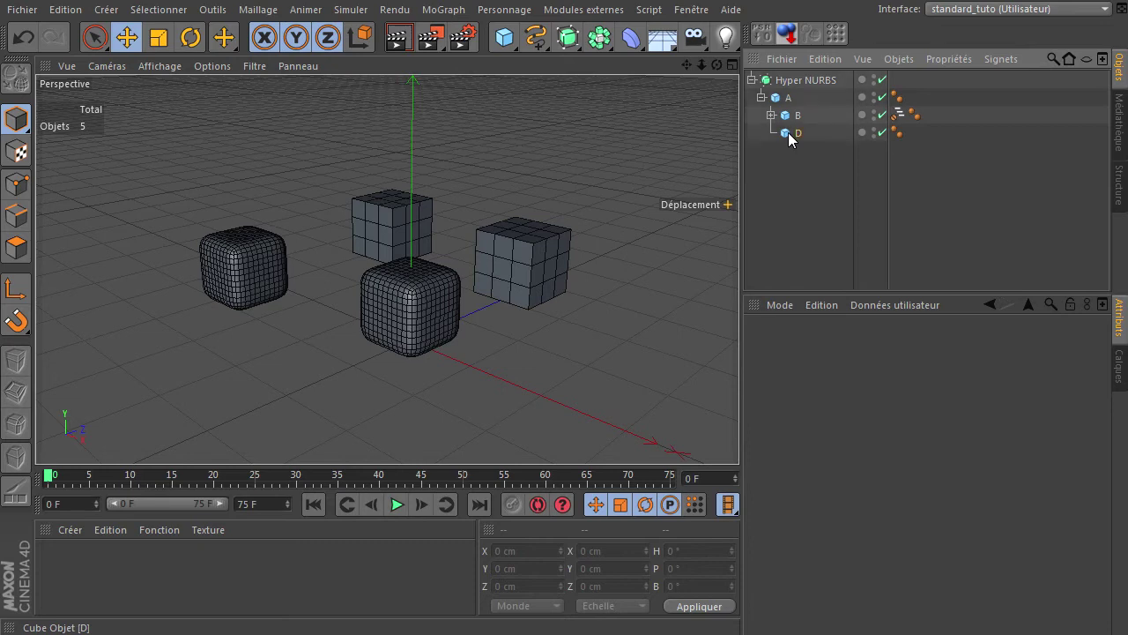
pyautogui.rightClick(785, 134)
pyautogui.moveTo(831, 144)
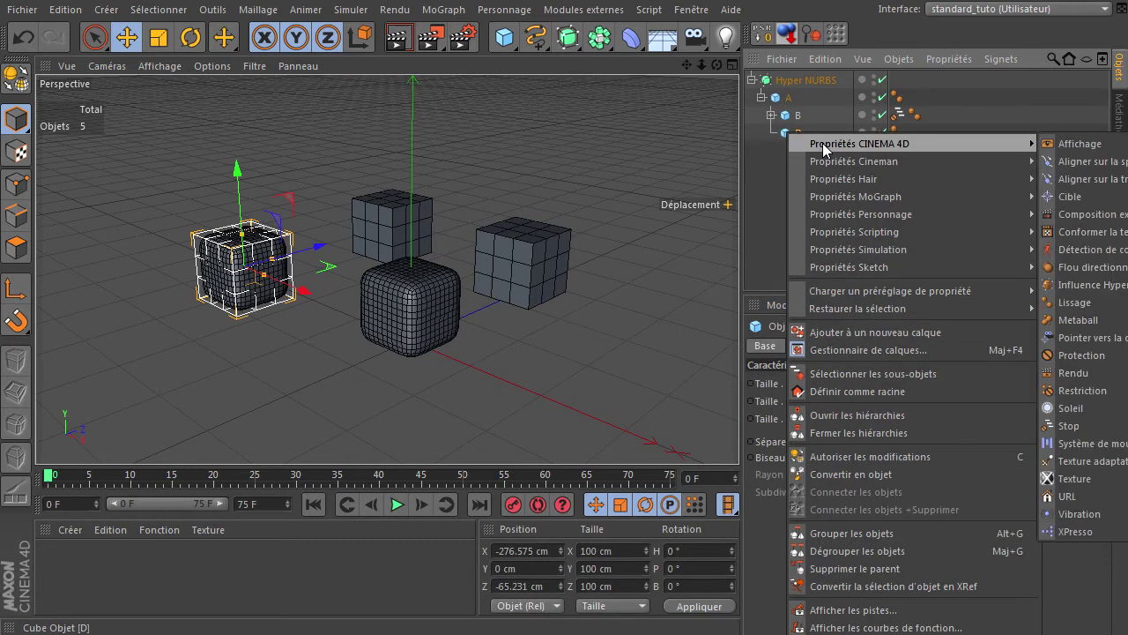
pyautogui.click(1068, 426)
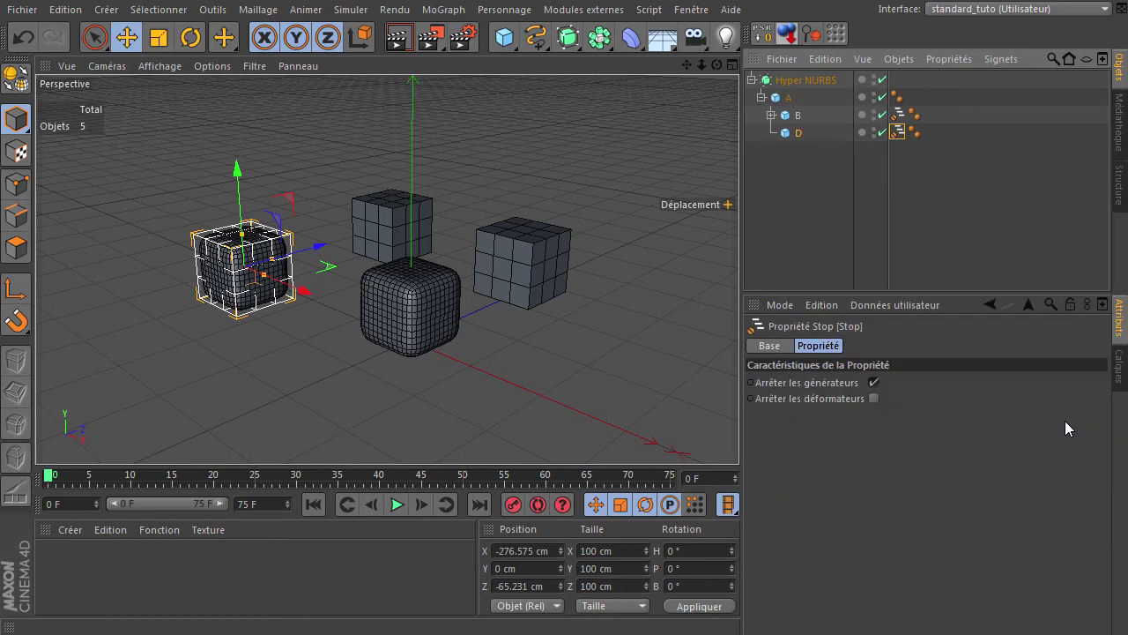
pyautogui.click(803, 215)
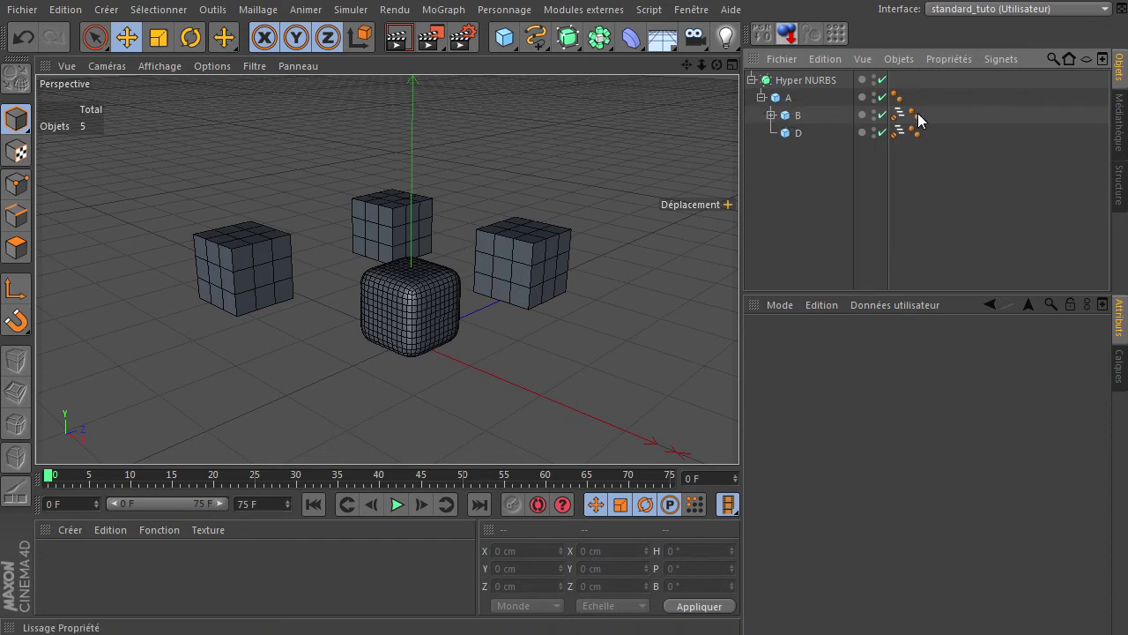
# Step: Compare the two Stop tags and switch the stop-generators option of cube B's tag off and on again
pyautogui.click(897, 131)
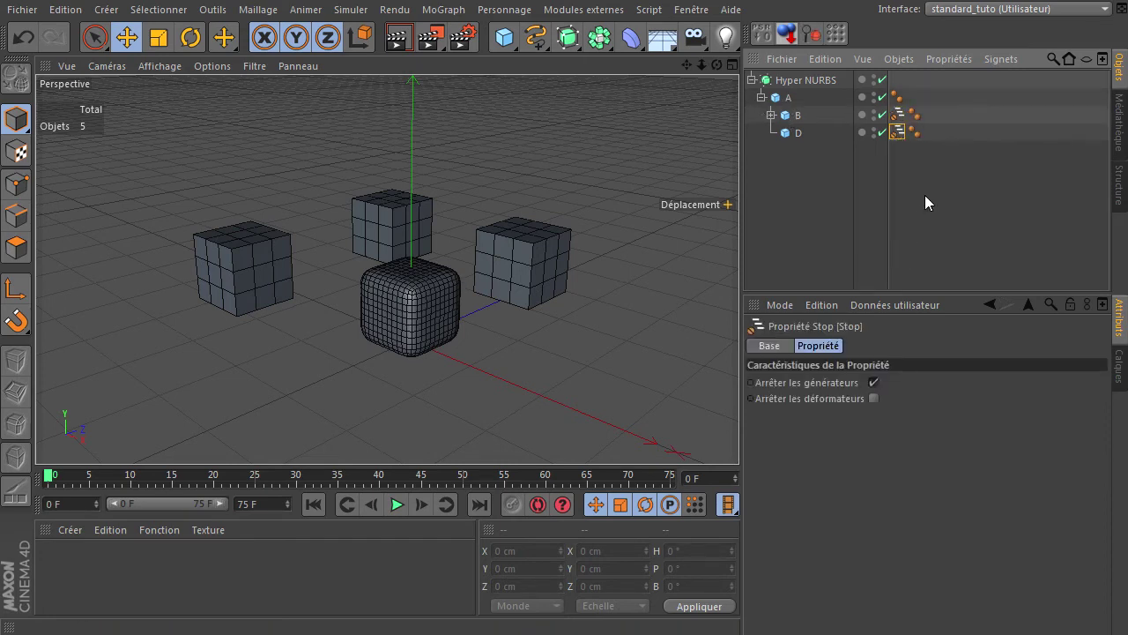
pyautogui.click(898, 115)
pyautogui.click(872, 383)
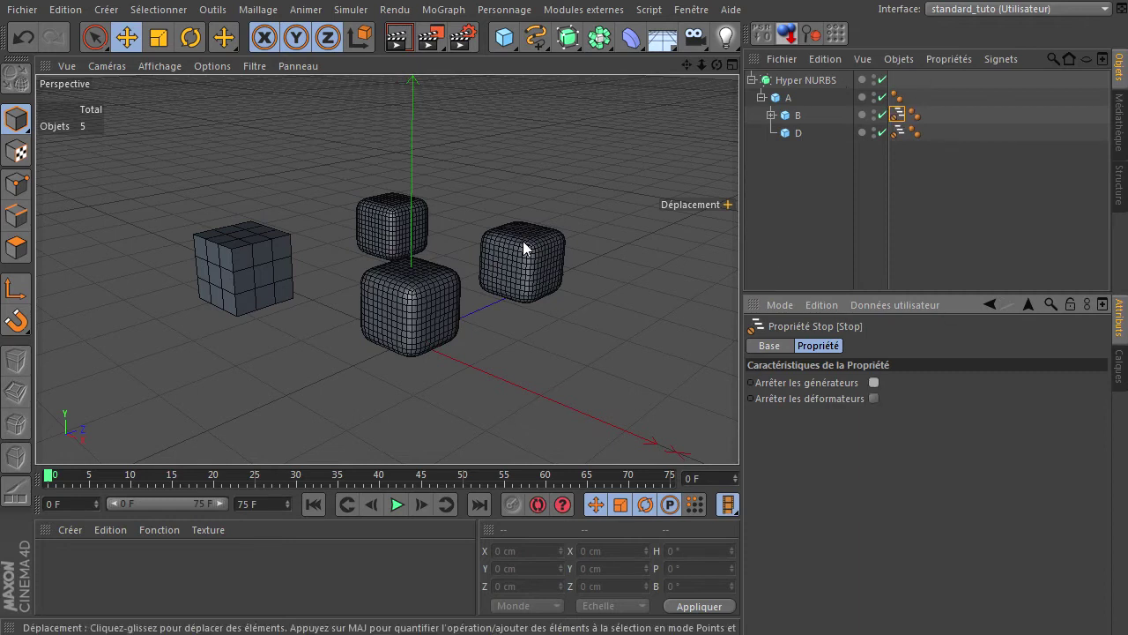
pyautogui.click(873, 383)
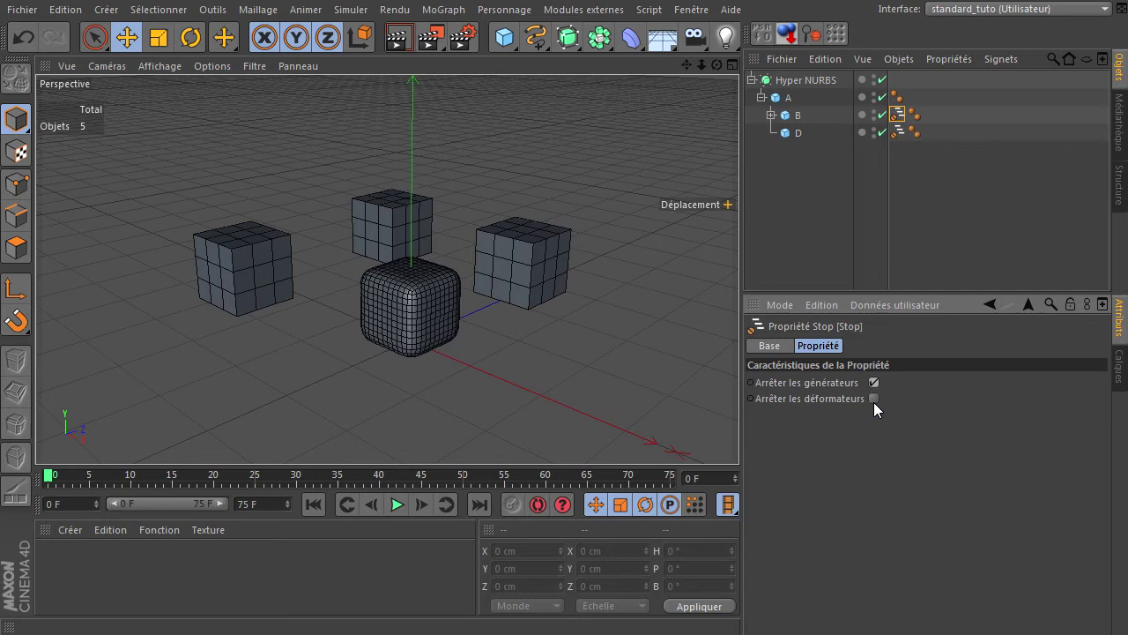
# Step: Take cube A with its children out of the Hyper NURBS and delete the Hyper NURBS
pyautogui.moveTo(782, 104); pyautogui.dragTo(797, 200)
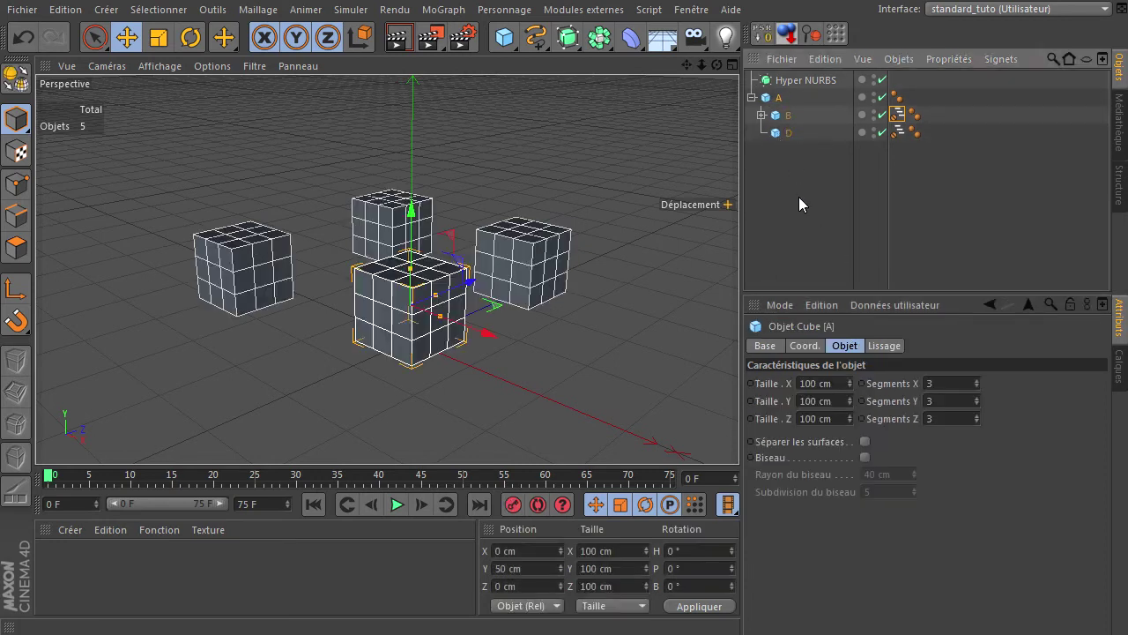
pyautogui.click(798, 81)
pyautogui.press('Delete')
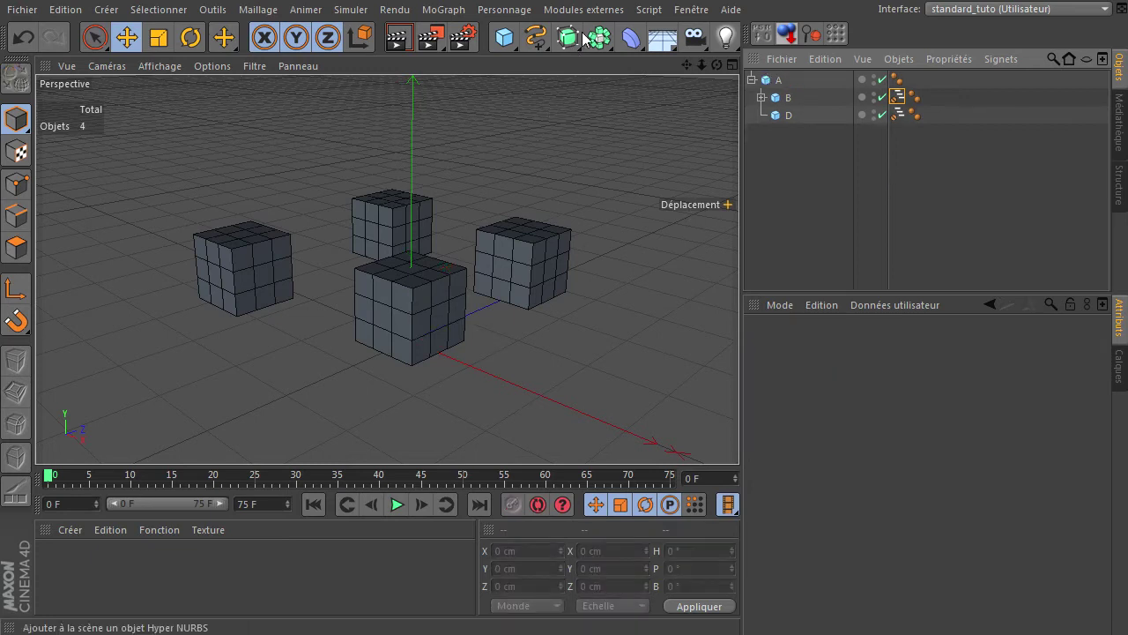
# Step: Add a Sphérification deformer and group it with cube A under a null object
pyautogui.click(631, 37)
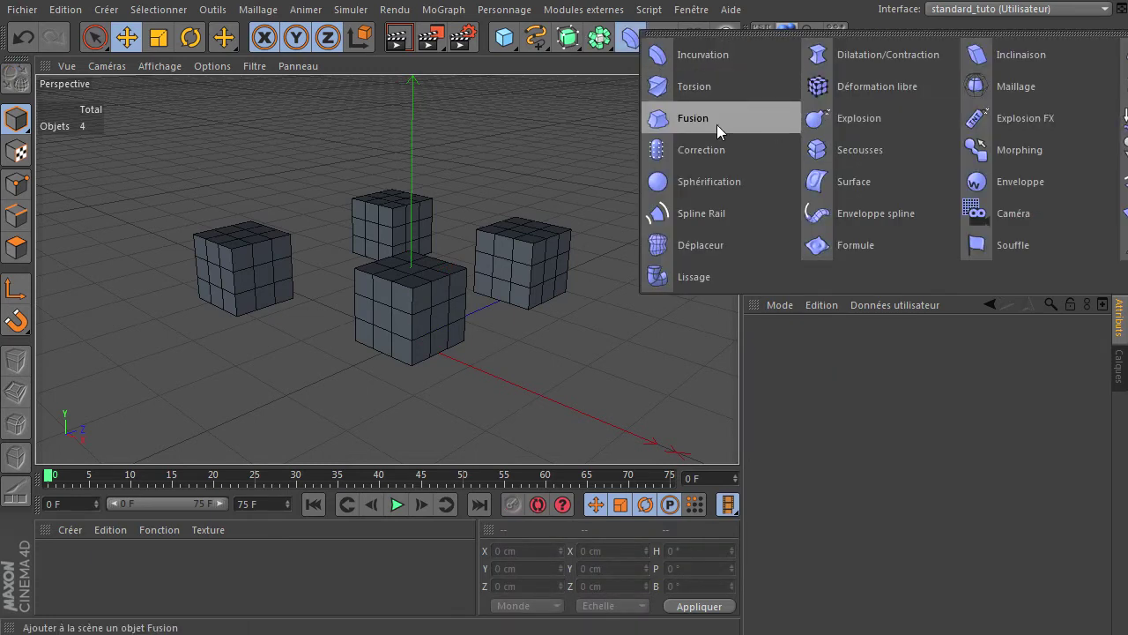
pyautogui.click(707, 182)
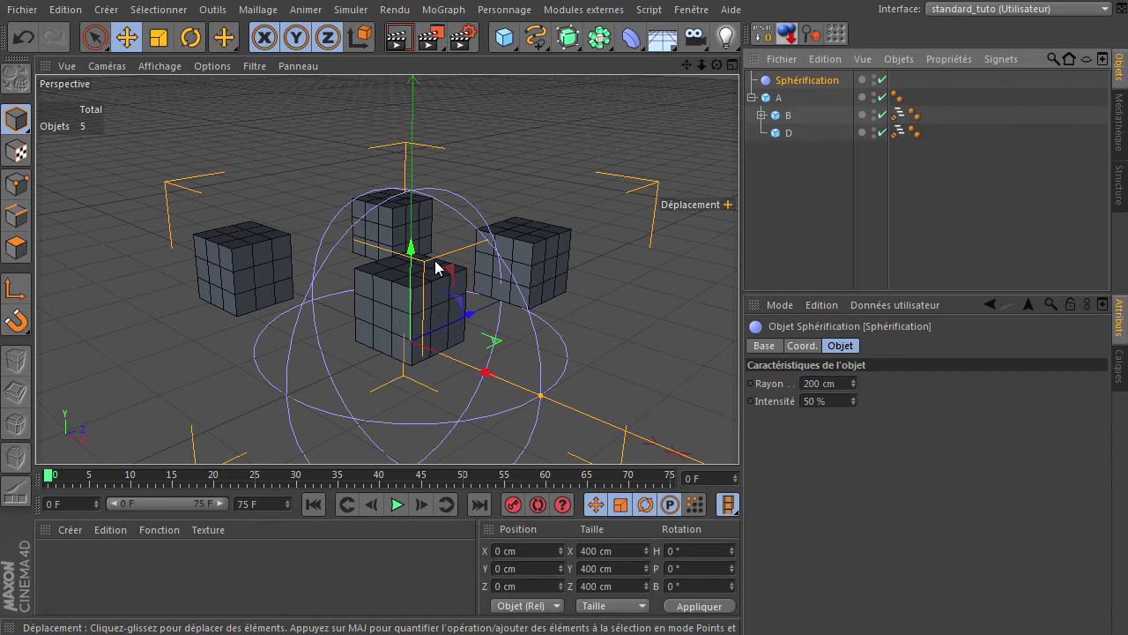
pyautogui.click(776, 99)
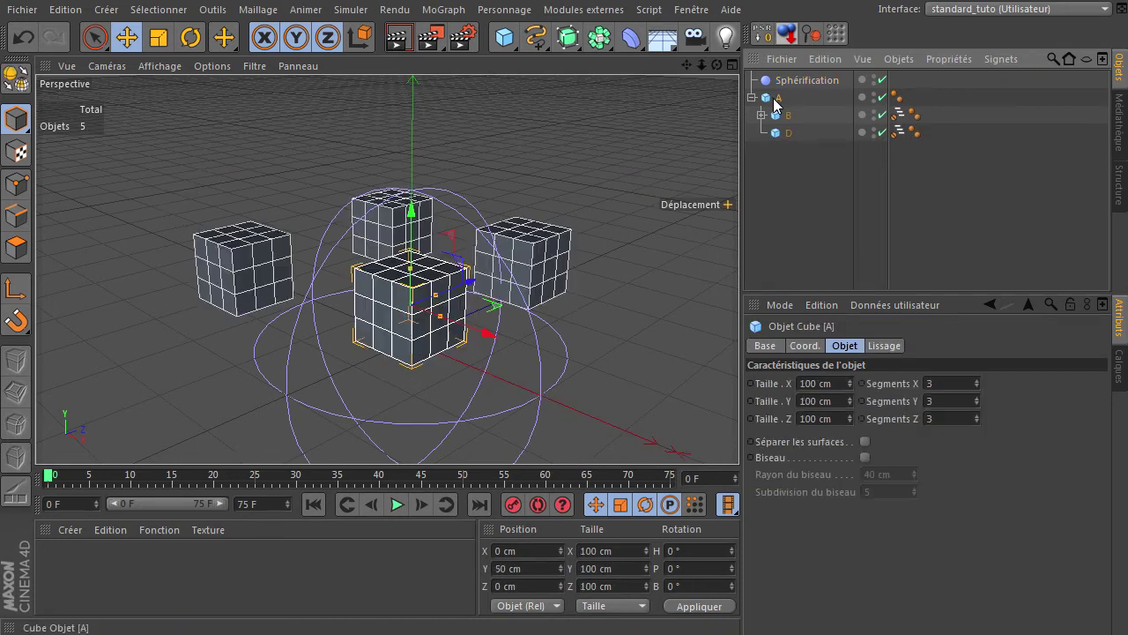
pyautogui.keyDown('ctrl'); pyautogui.click(800, 80); pyautogui.keyUp('ctrl')
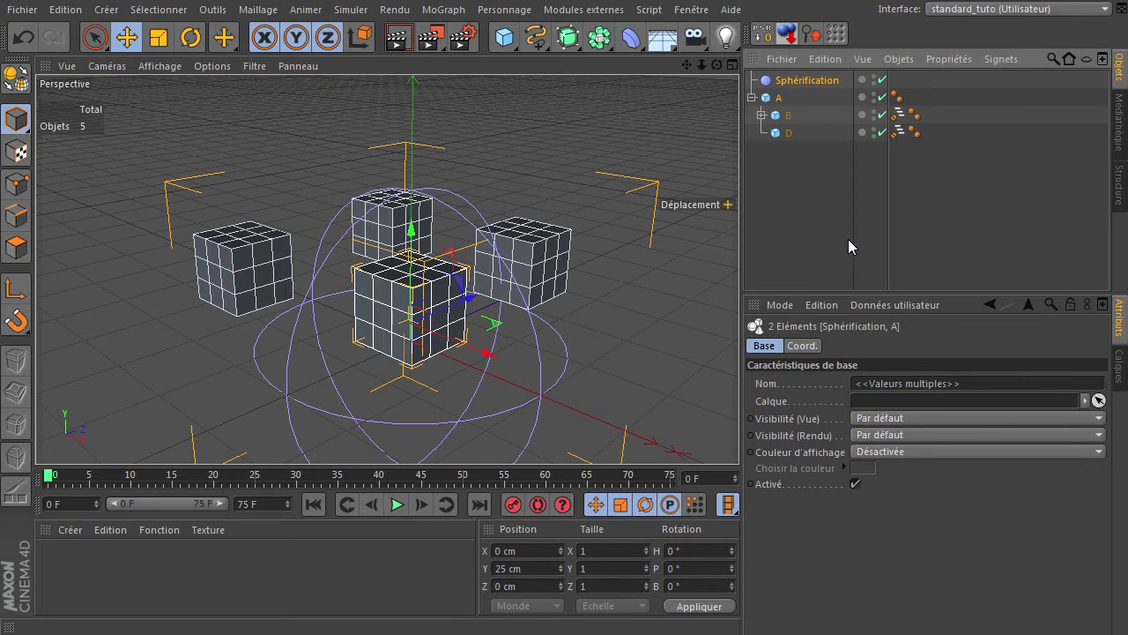
pyautogui.hotkey('alt', 'g')
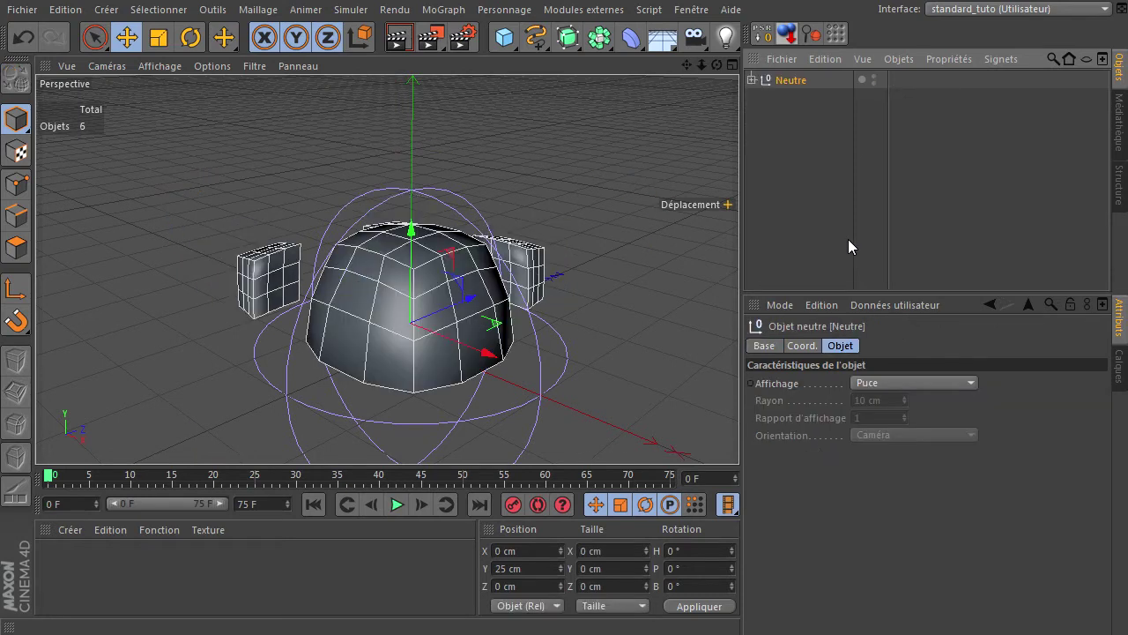
# Step: Expand the group and move the Sphérification deformer to about X -166 cm and Z 106 cm
pyautogui.click(752, 81)
pyautogui.click(798, 96)
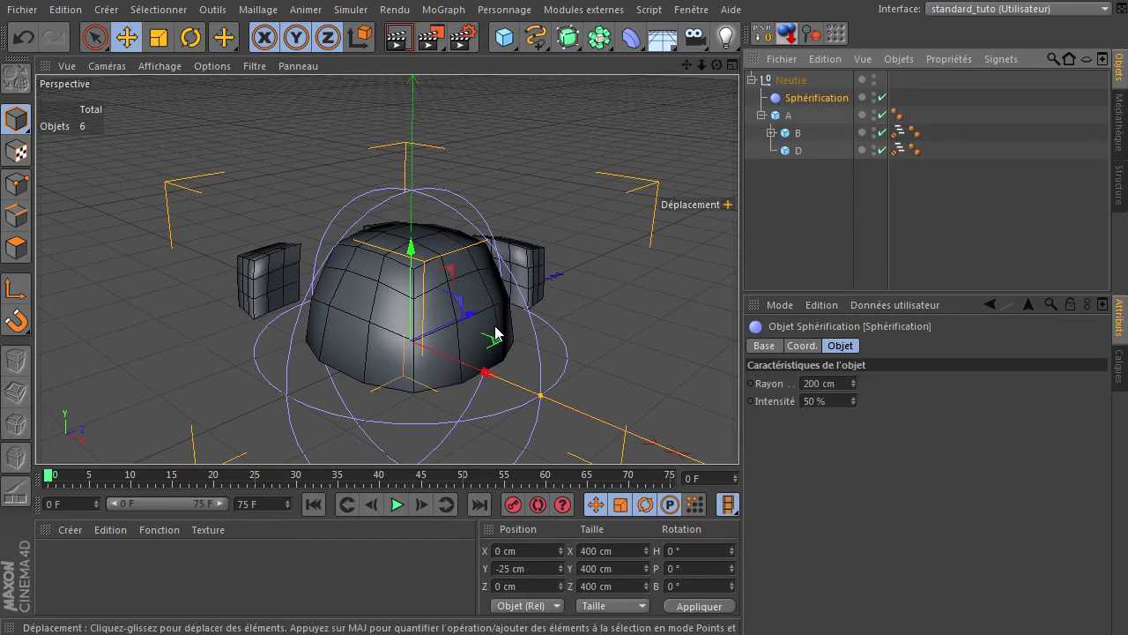
pyautogui.moveTo(480, 373); pyautogui.dragTo(370, 373)
pyautogui.moveTo(387, 300); pyautogui.dragTo(404, 333)
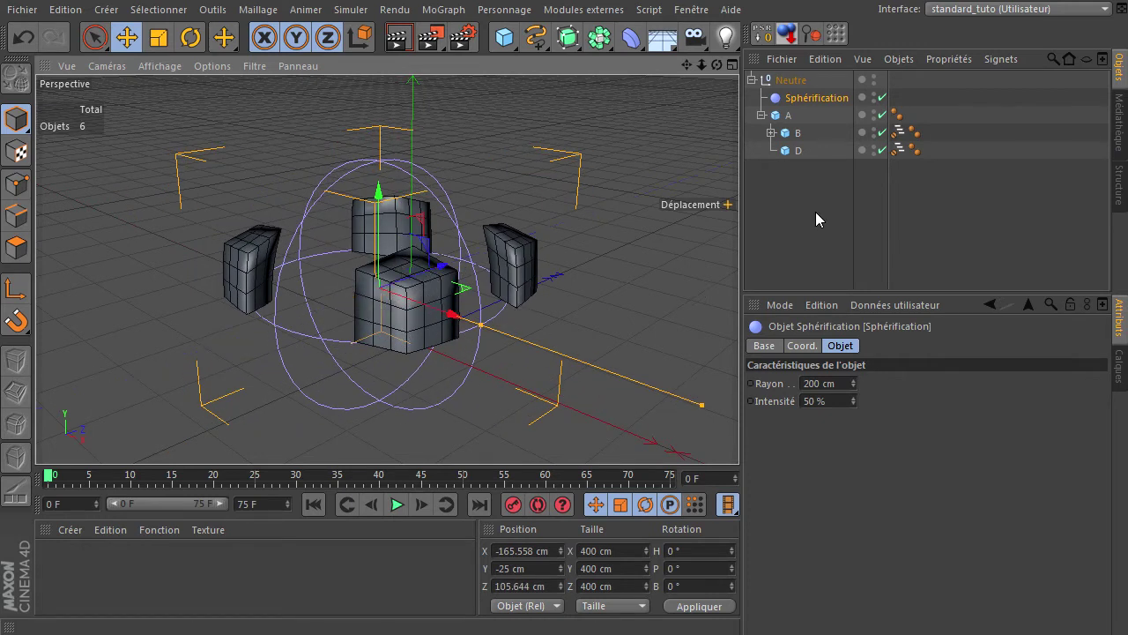
# Step: Enable Arrêter les déformateurs on the Stop tags of cubes B and D
pyautogui.click(767, 135)
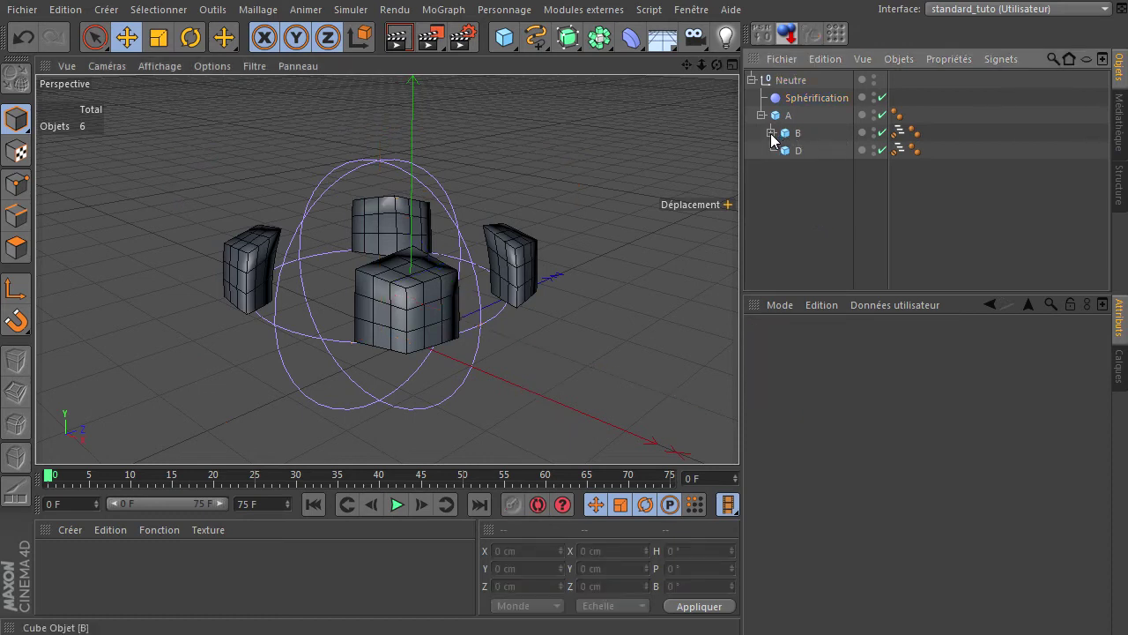
pyautogui.click(771, 133)
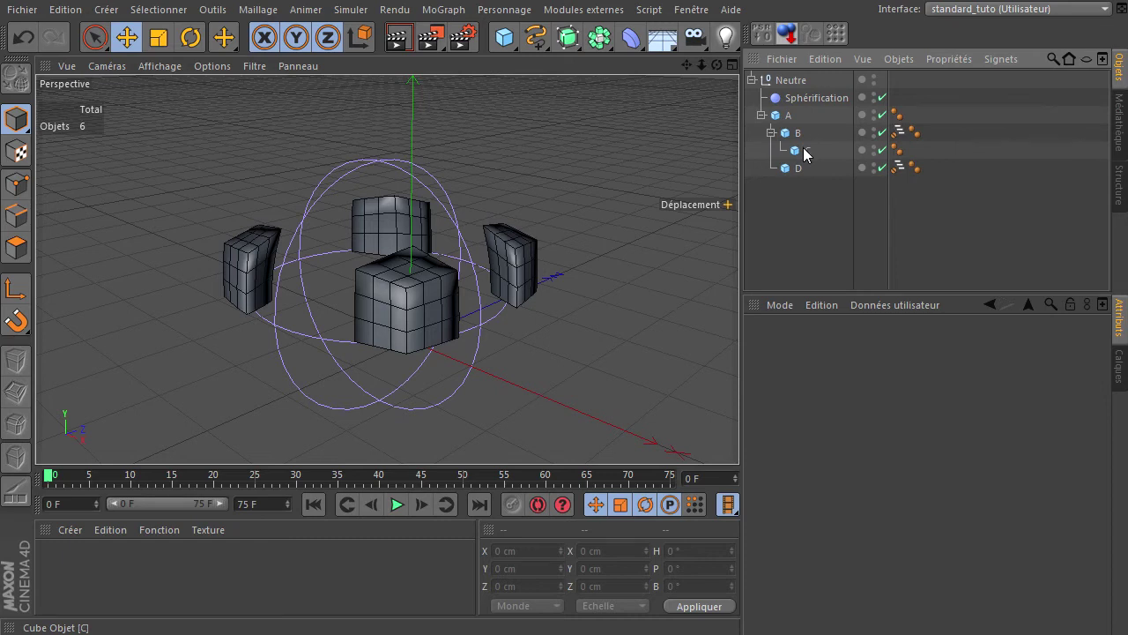
pyautogui.click(898, 132)
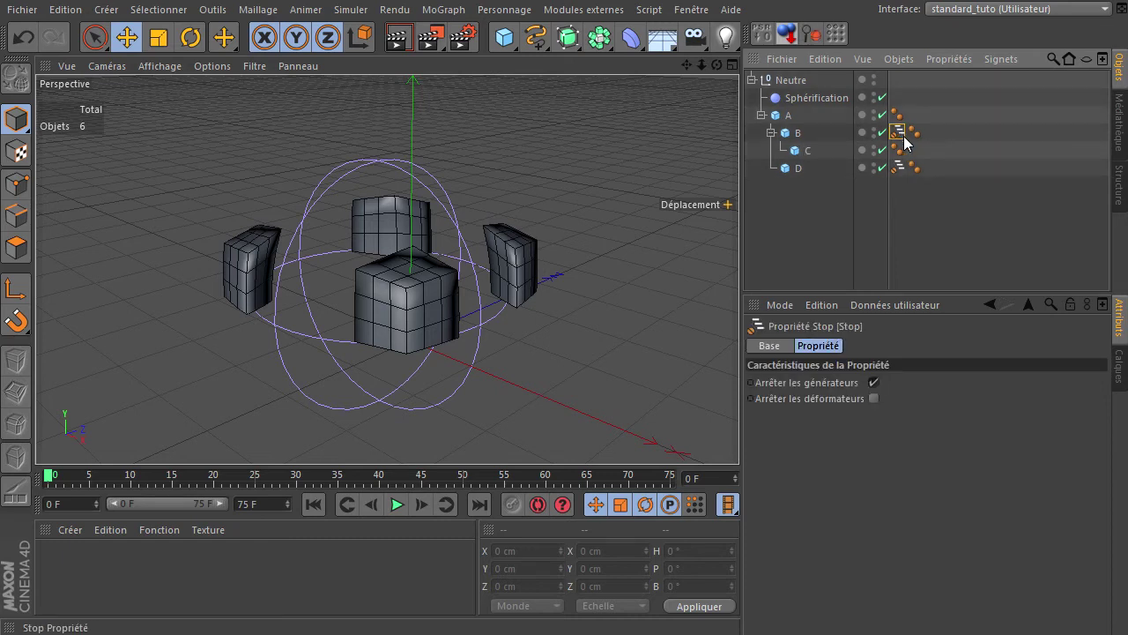
pyautogui.click(873, 398)
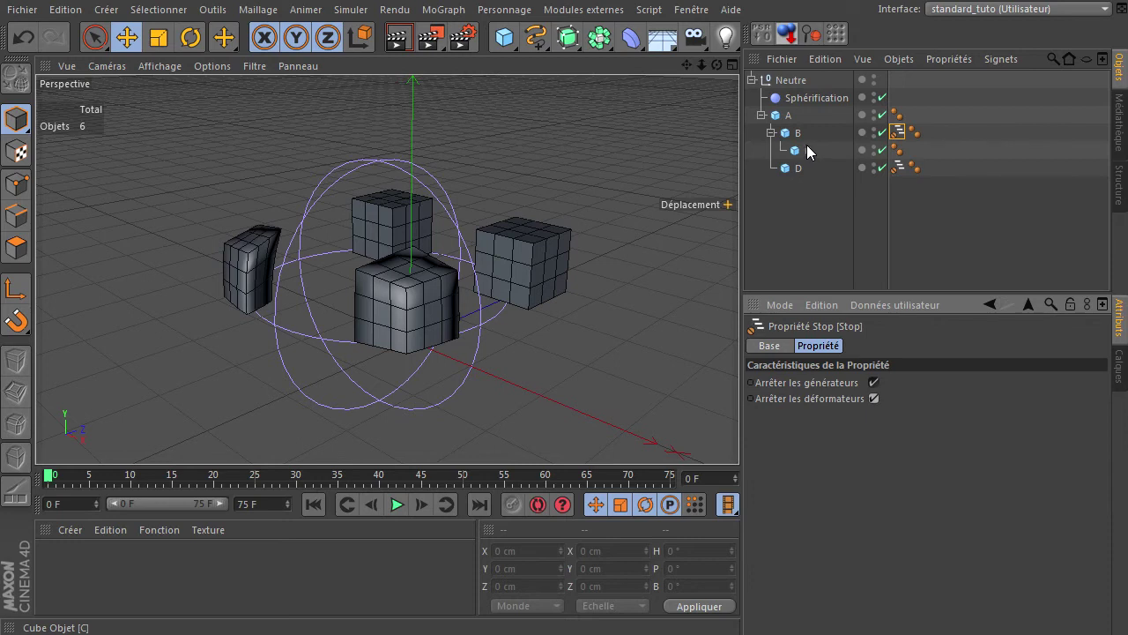
pyautogui.click(900, 169)
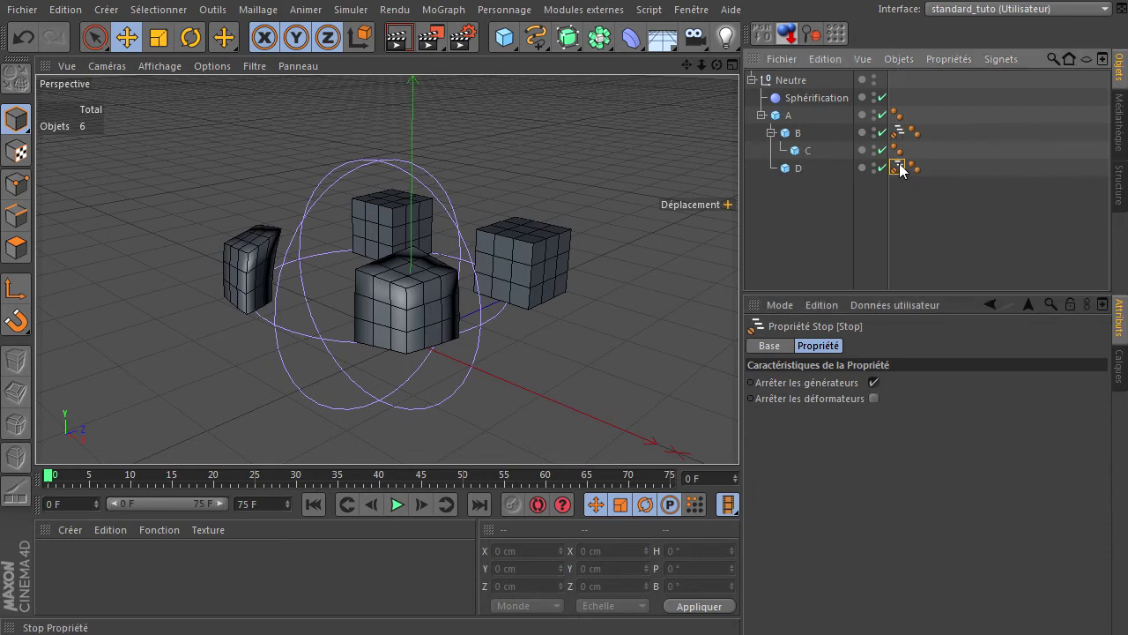
pyautogui.click(873, 399)
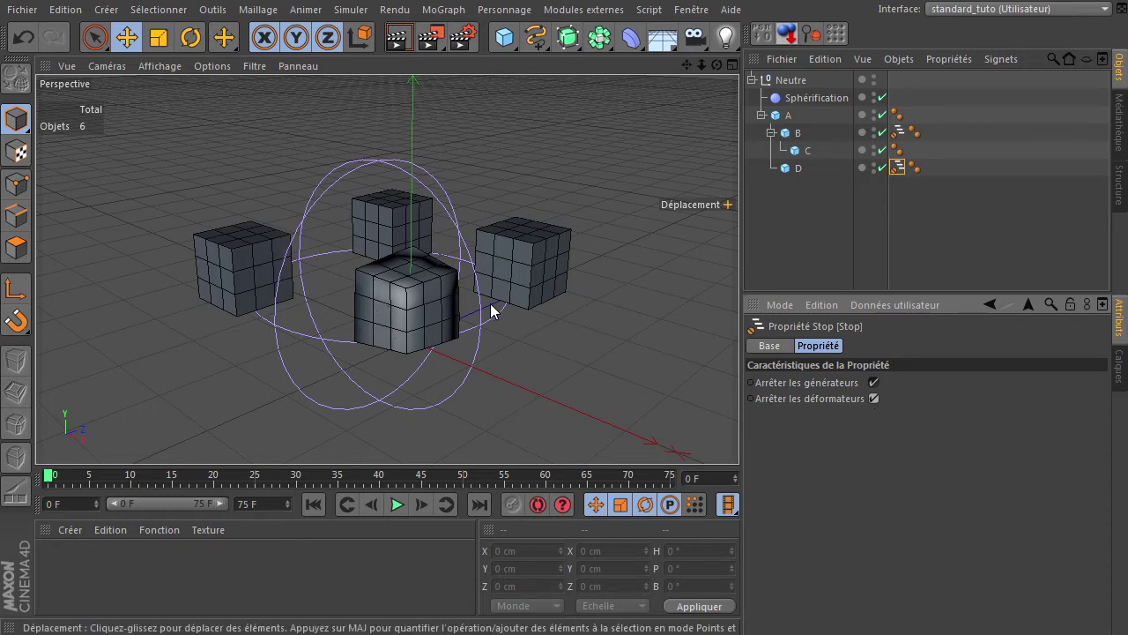
# Step: Delete the Neutre group with its deformer and all four cubes
pyautogui.click(809, 98)
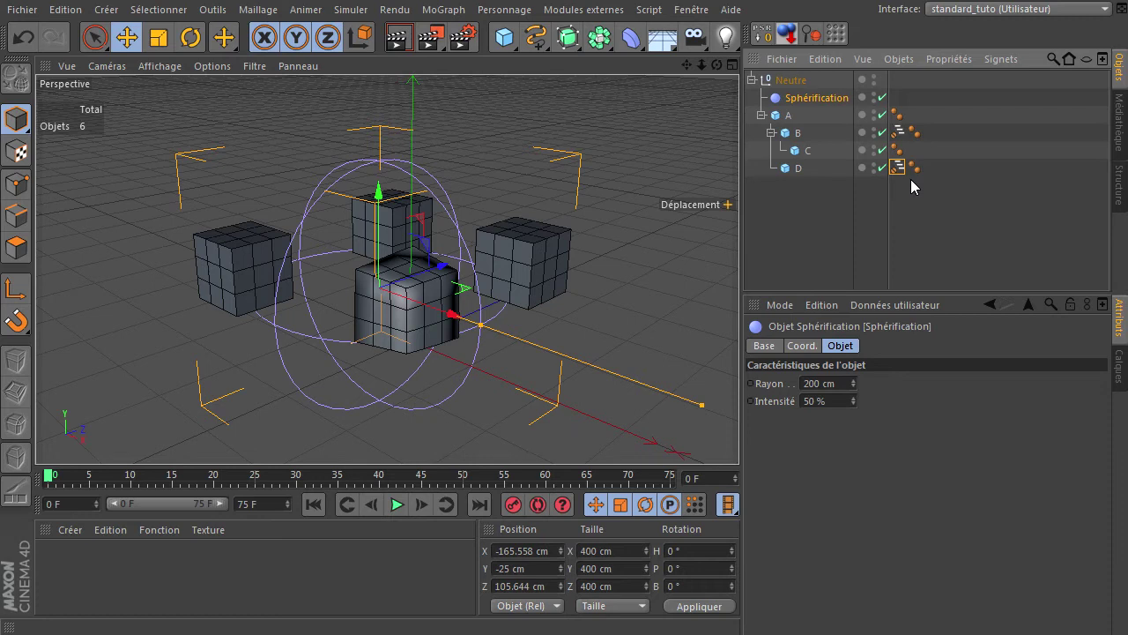
pyautogui.click(811, 199)
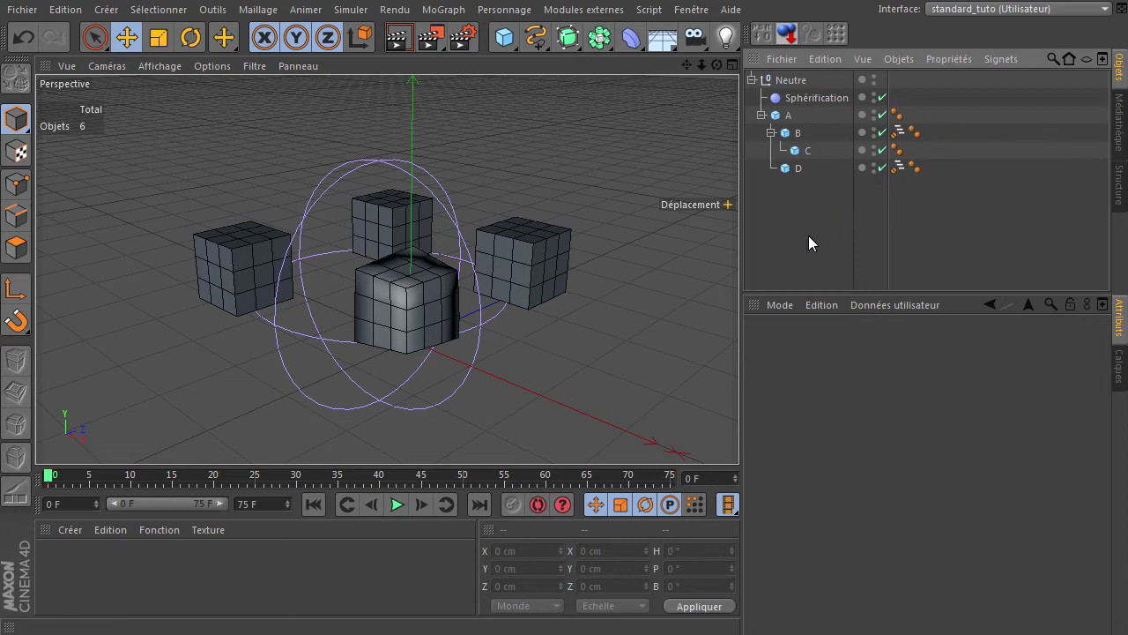
pyautogui.click(787, 80)
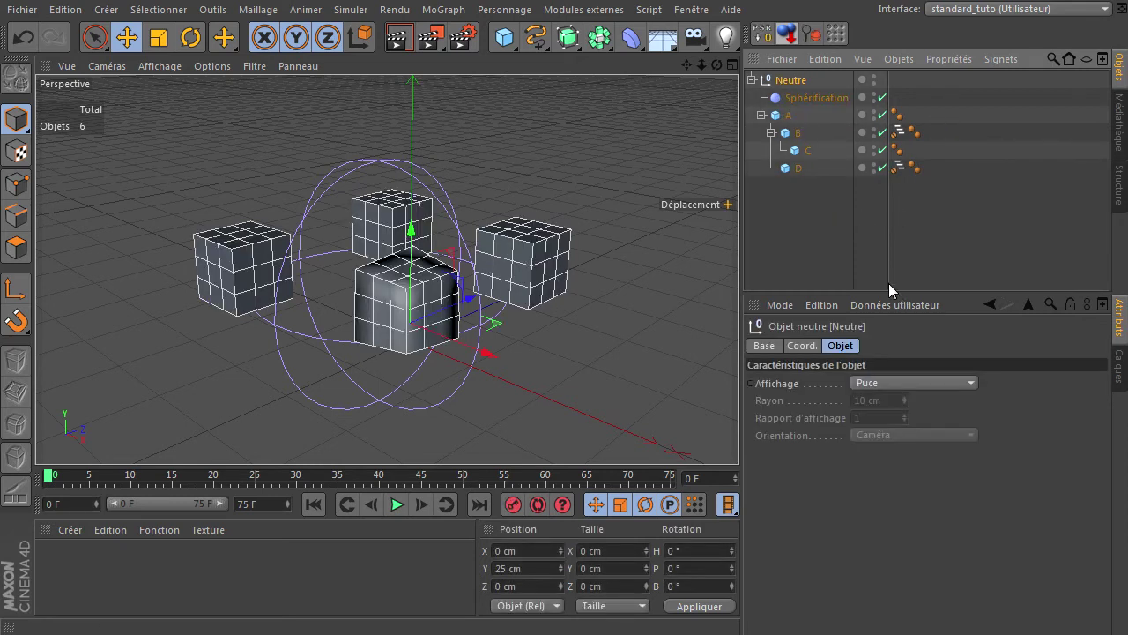
pyautogui.press('Delete')
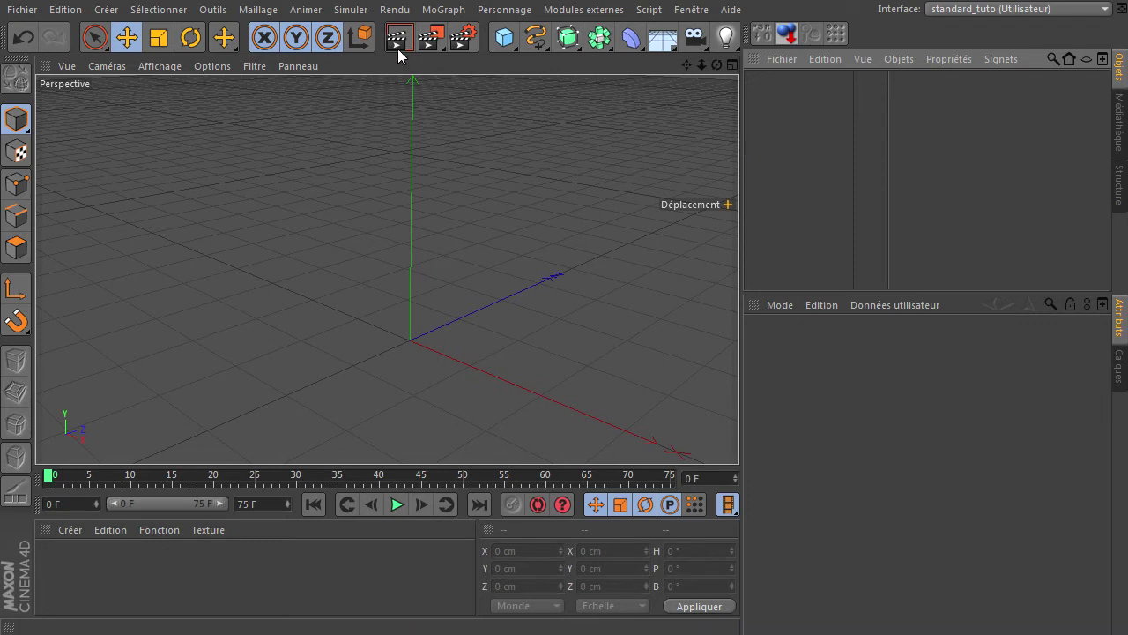
# Step: Add a cylinder, turn off its caps and set its height segments to 10
pyautogui.moveTo(508, 50); pyautogui.dragTo(938, 65)
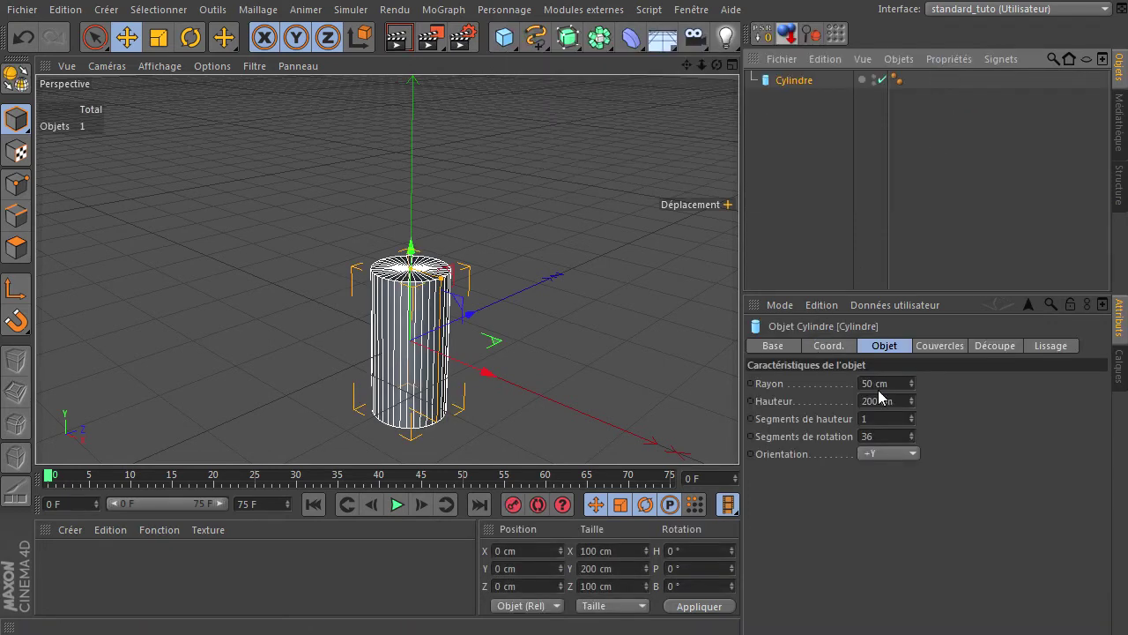
pyautogui.click(963, 347)
pyautogui.click(811, 383)
pyautogui.click(900, 349)
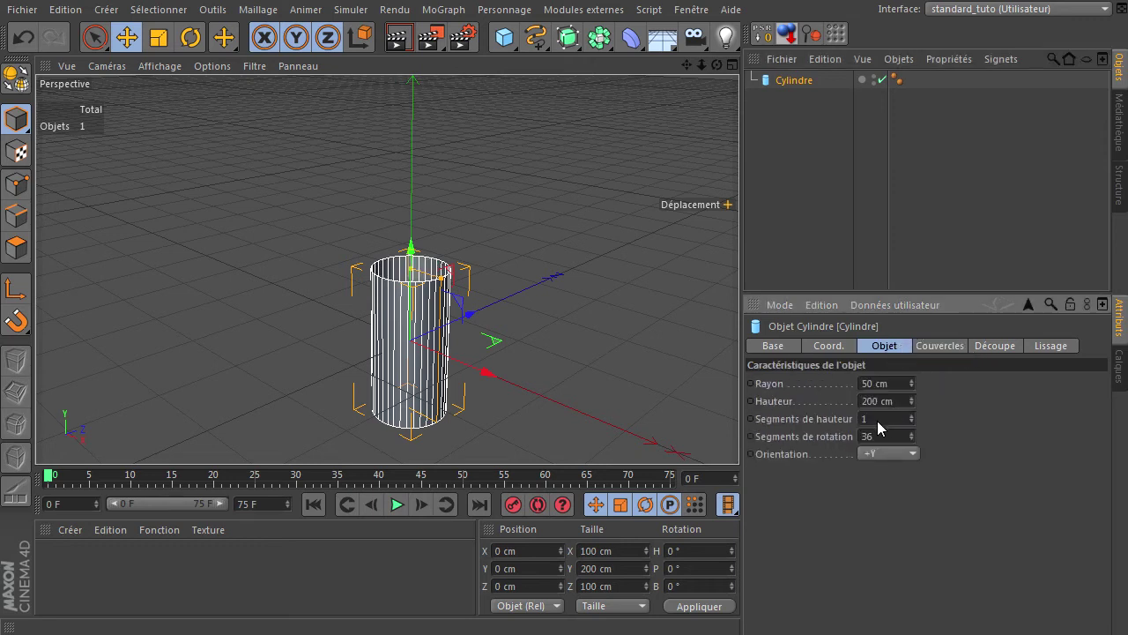
pyautogui.write('10')
pyautogui.press('Return')
# Step: Add a Dilatation/Contraction deformer and make it a child of the cylinder
pyautogui.moveTo(688, 66); pyautogui.dragTo(789, 555)
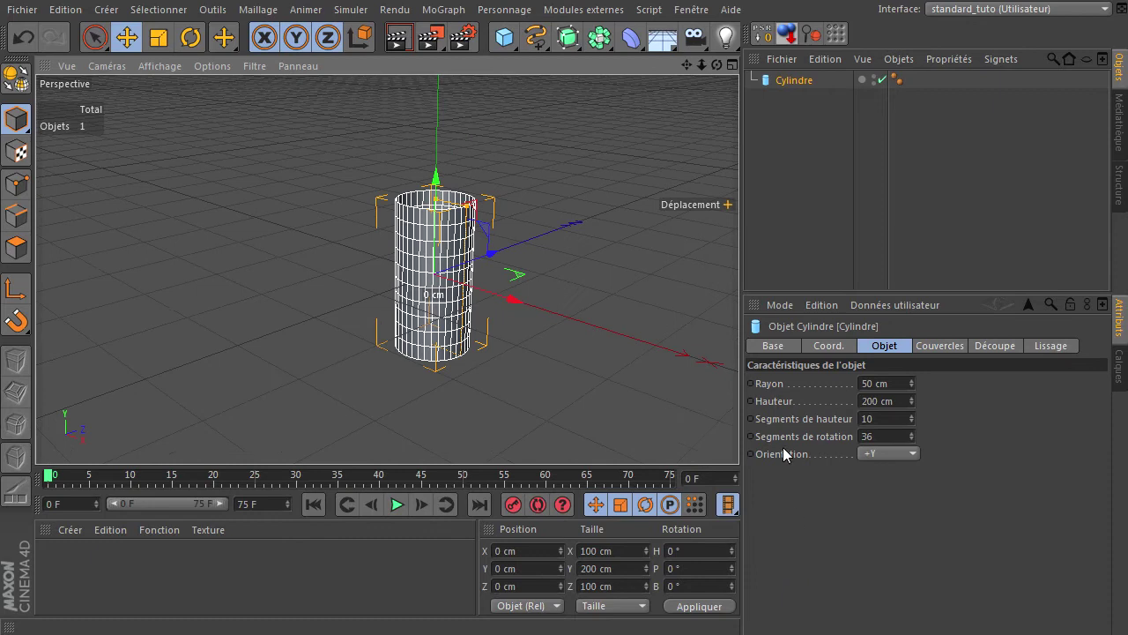
pyautogui.click(631, 37)
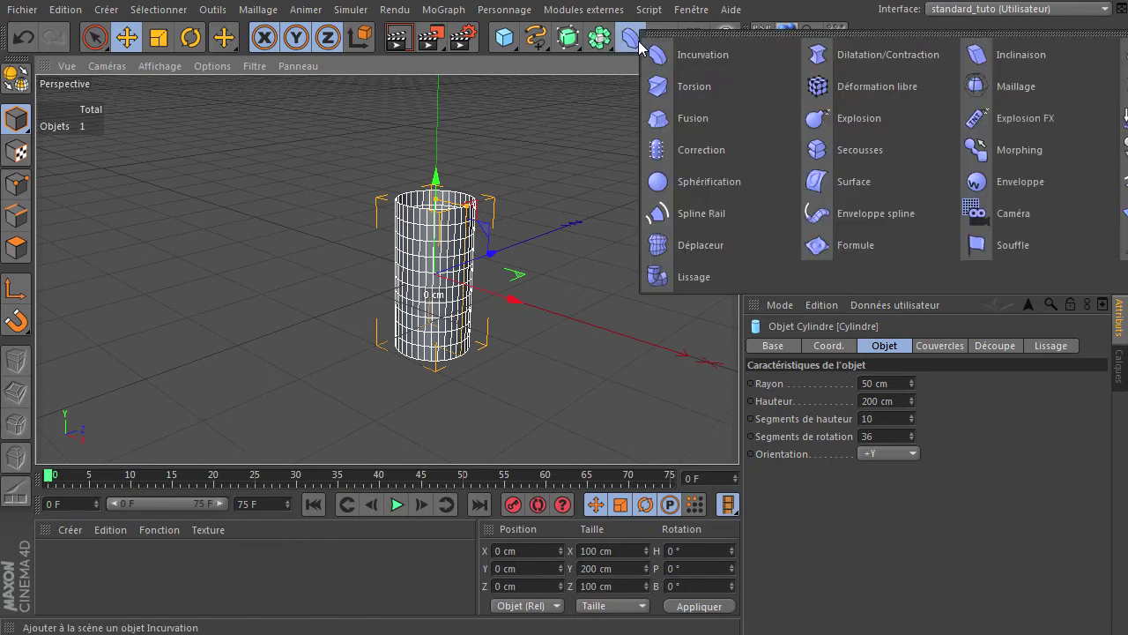
pyautogui.click(899, 57)
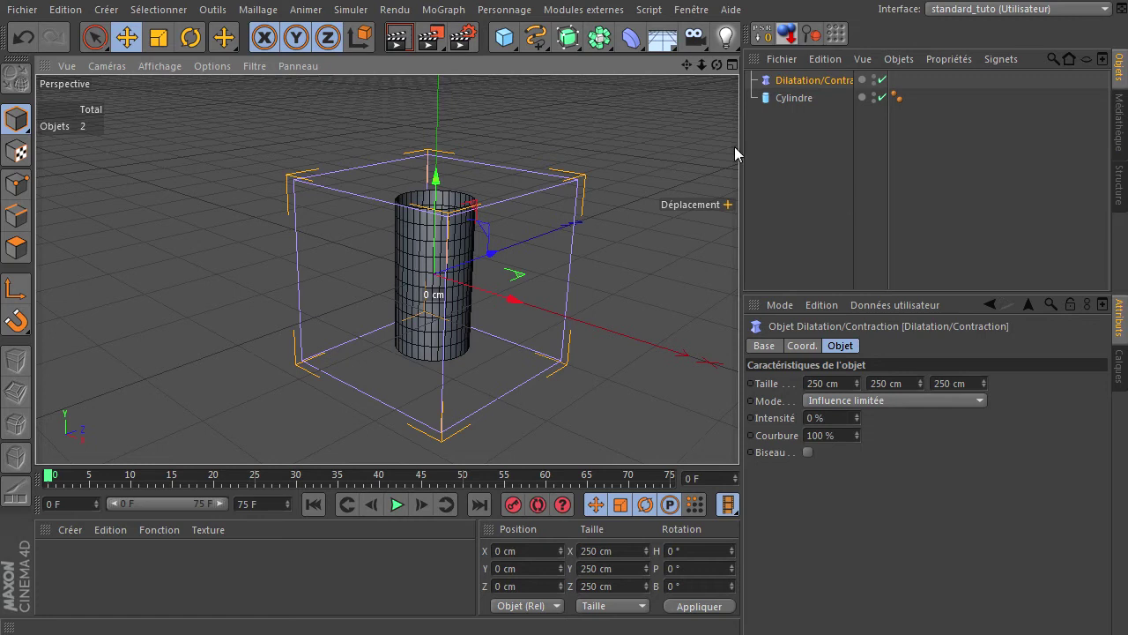
pyautogui.click(631, 37)
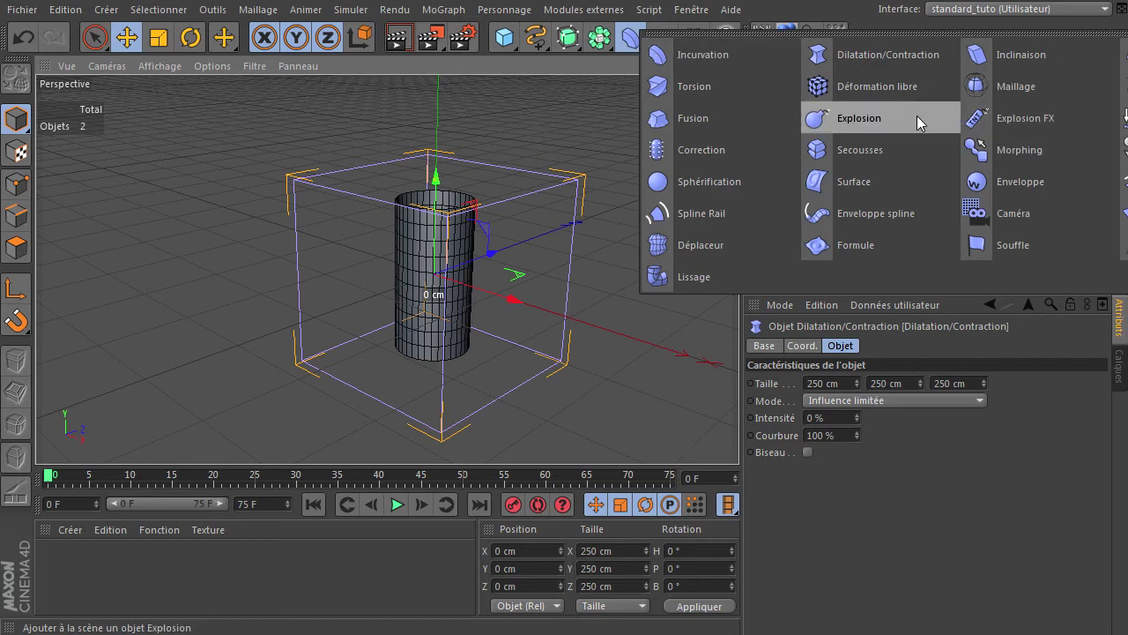
pyautogui.click(917, 564)
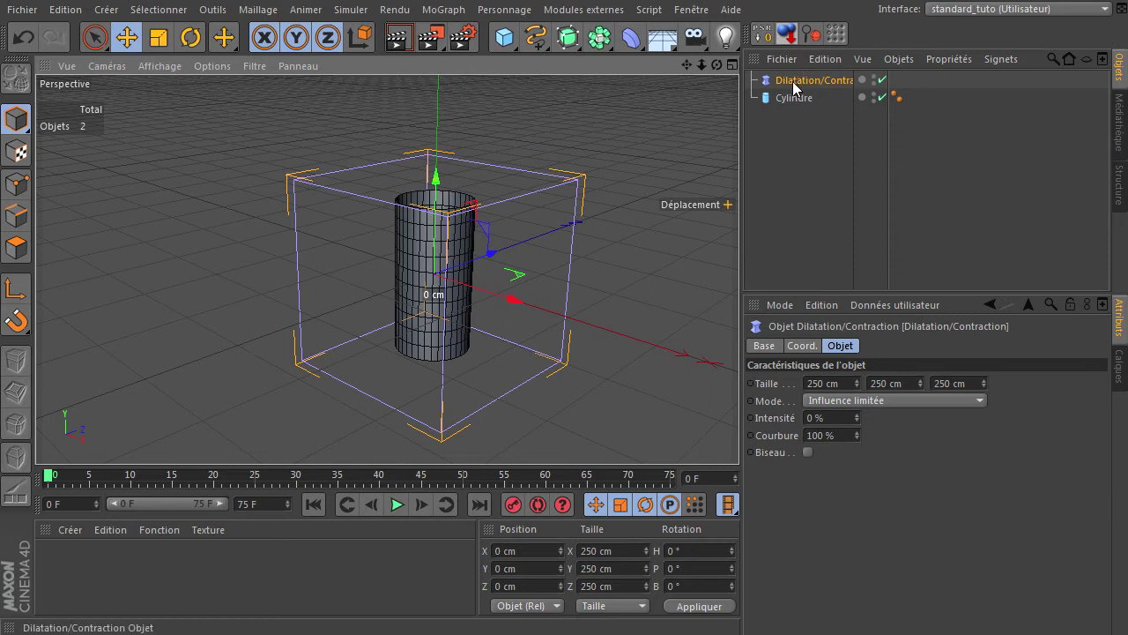
pyautogui.moveTo(801, 80); pyautogui.dragTo(801, 97)
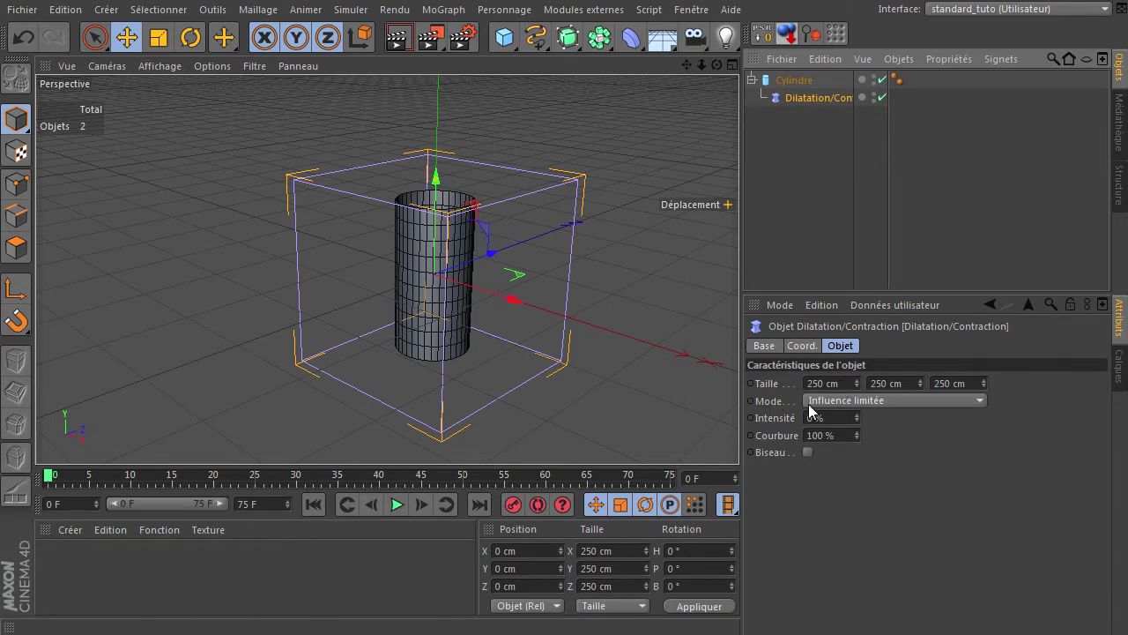
# Step: Set the deformer's size to 100 × 200 × 100 cm and its intensity to 50 %, then deselect everything
pyautogui.click(840, 386)
pyautogui.doubleClick(840, 386)
pyautogui.write('100')
pyautogui.press('Return')
pyautogui.doubleClick(959, 385)
pyautogui.write('100')
pyautogui.press('Return')
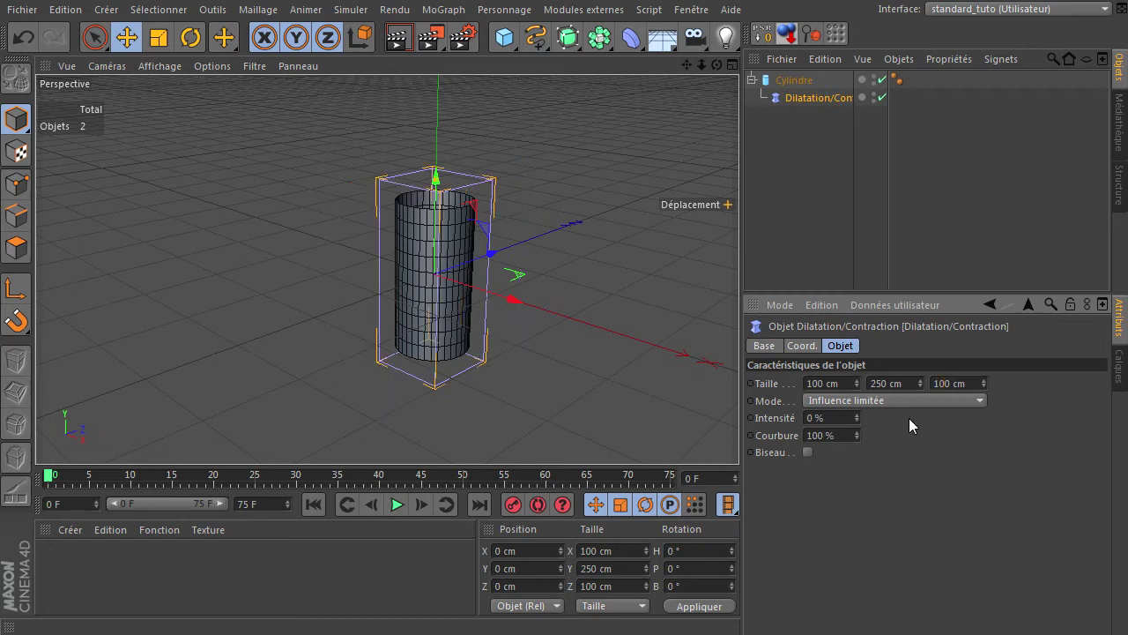
pyautogui.write('200')
pyautogui.press('Return')
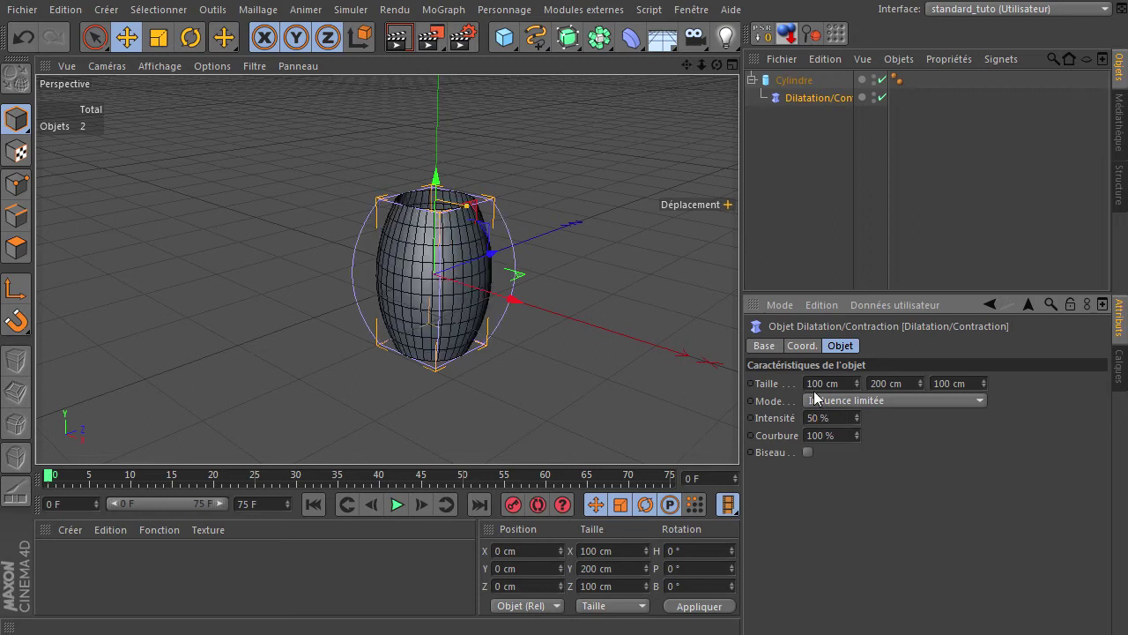
pyautogui.click(844, 227)
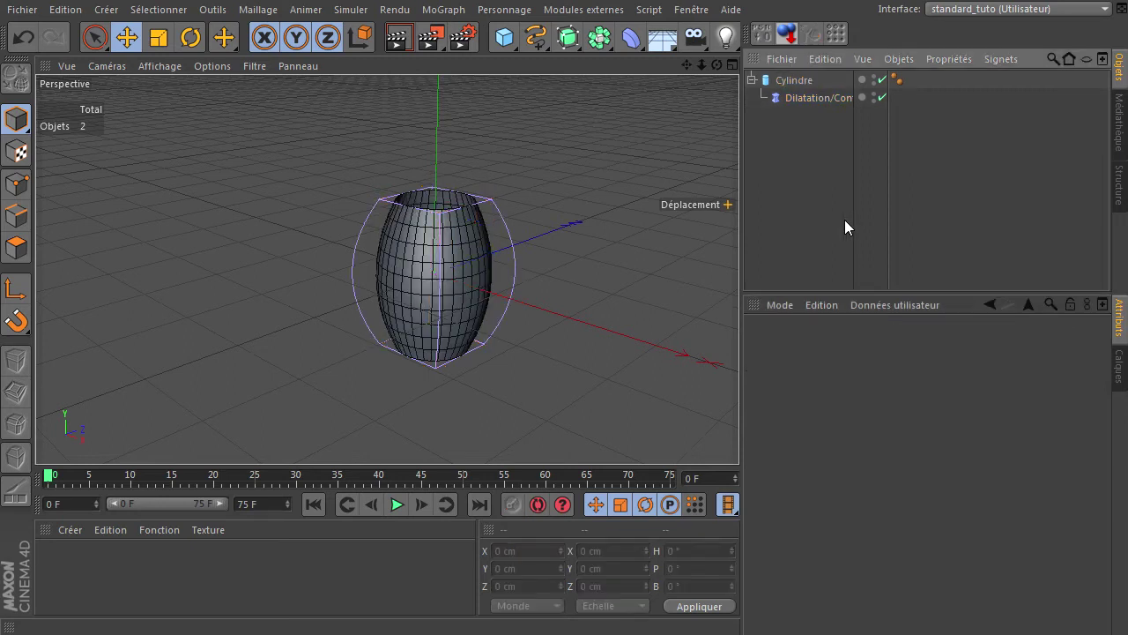
# Step: Collapse the cylinder's hierarchy, duplicate it with its deformer and move the copy to about 248 cm along Z
pyautogui.moveTo(716, 66); pyautogui.dragTo(739, 432)
pyautogui.click(780, 81)
pyautogui.click(753, 80)
pyautogui.hotkey('ctrl', 'c')
pyautogui.hotkey('ctrl', 'v')
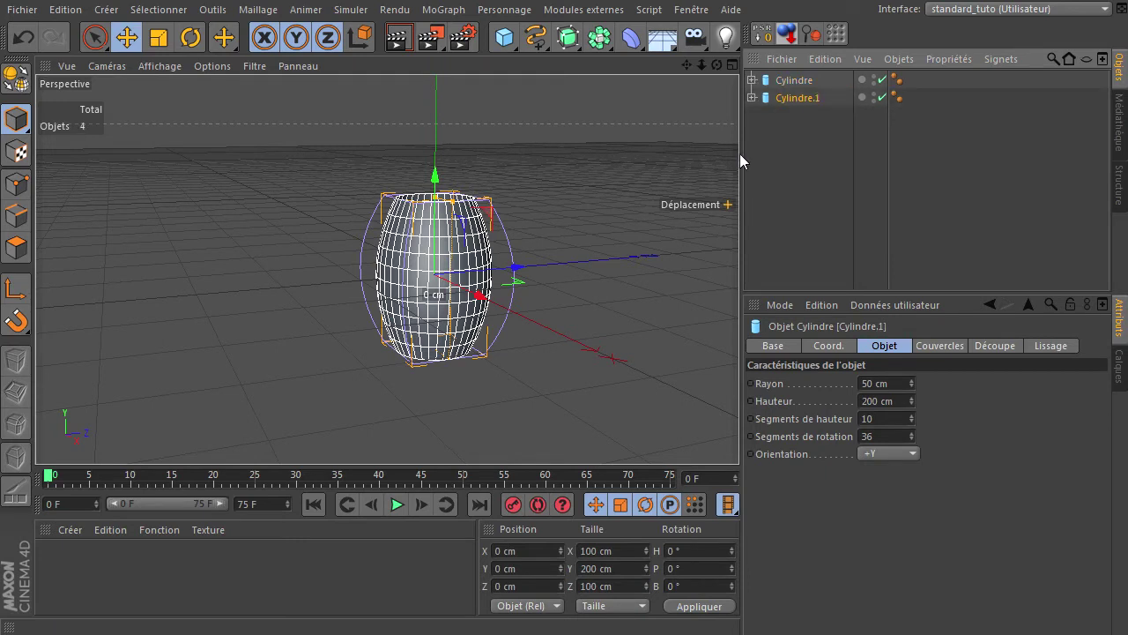
pyautogui.moveTo(516, 269); pyautogui.dragTo(656, 256)
# Step: Create two more cylinder copies at about 507 and 870 cm along Z and arrange the four in numerical order
pyautogui.moveTo(700, 64); pyautogui.dragTo(735, 436)
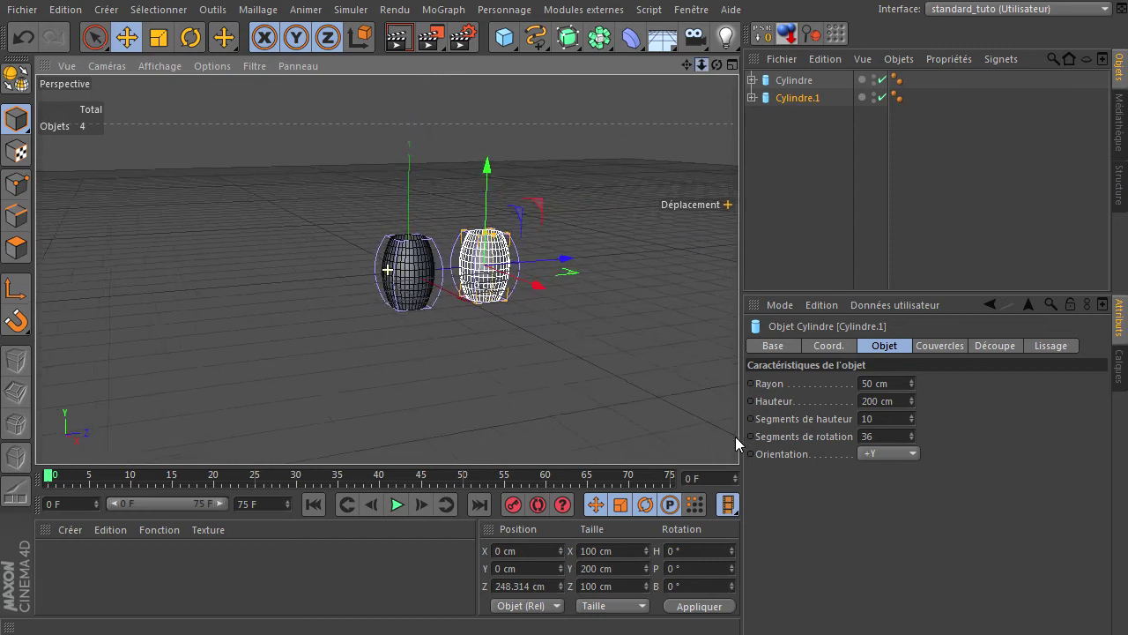
pyautogui.keyDown('ctrl'); pyautogui.moveTo(559, 260); pyautogui.dragTo(707, 251); pyautogui.keyUp('ctrl')
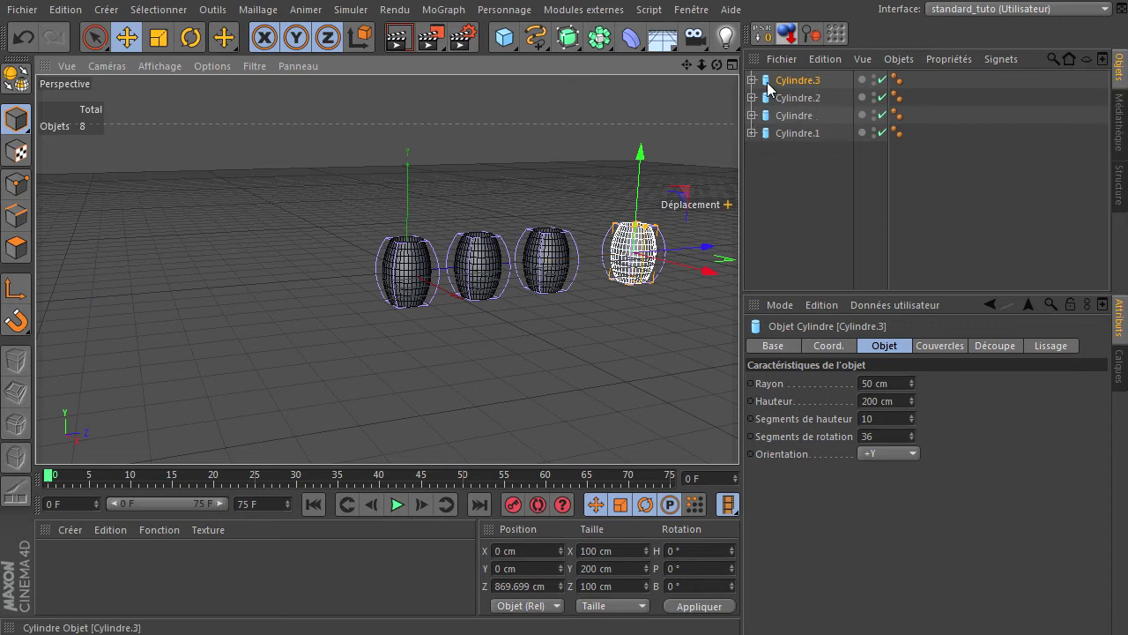
pyautogui.moveTo(774, 80); pyautogui.dragTo(780, 178)
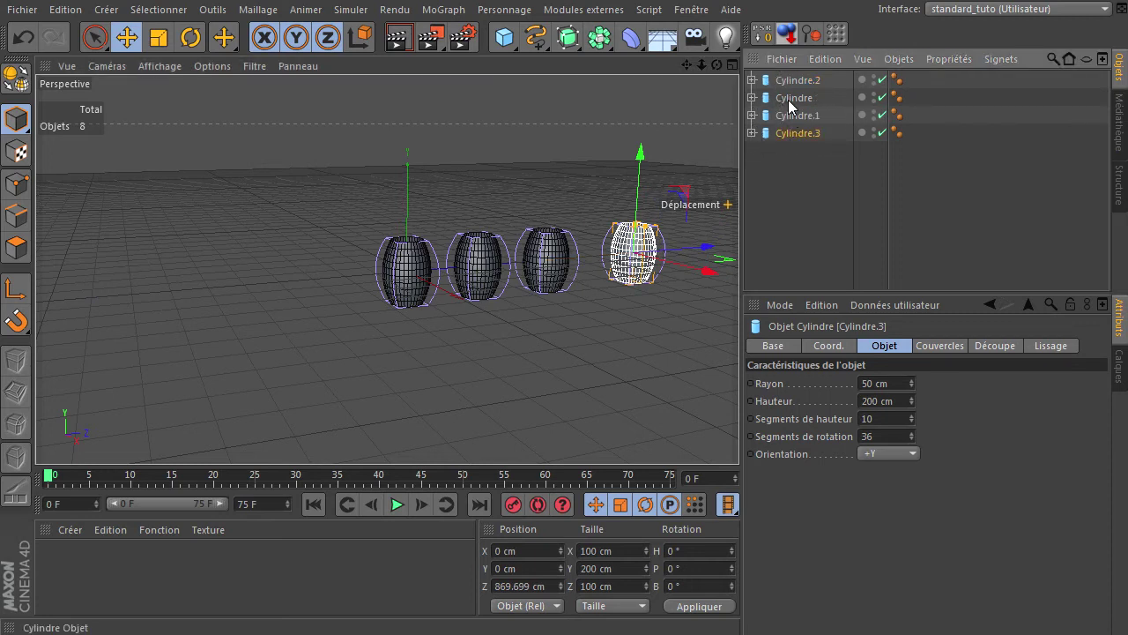
pyautogui.moveTo(785, 82); pyautogui.dragTo(786, 124)
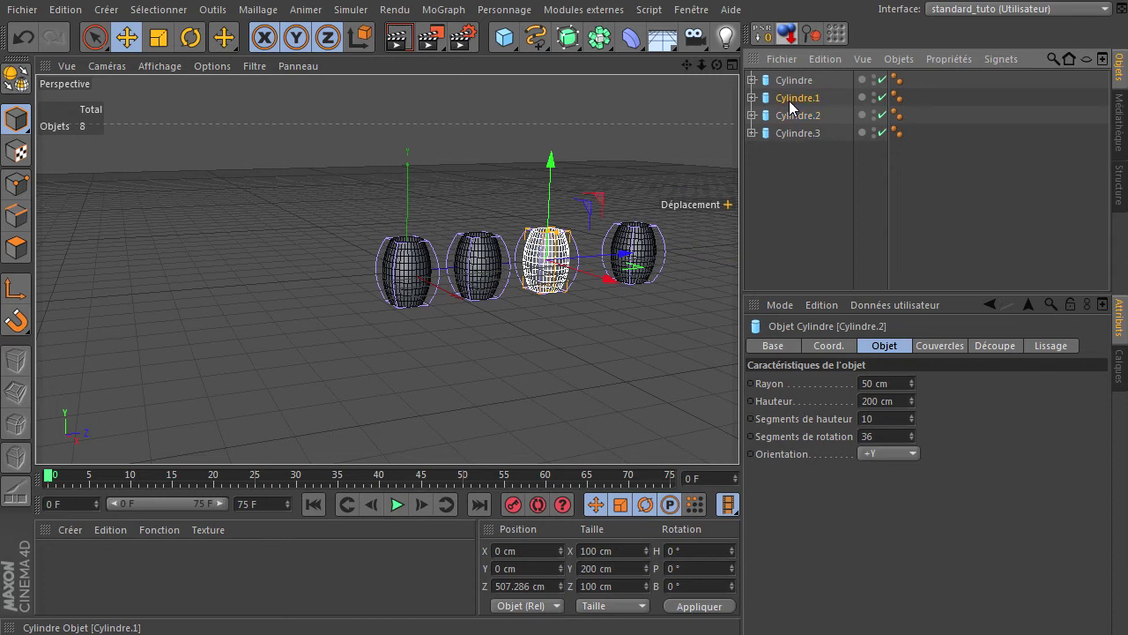
# Step: Rename the first cylinder as A and the second cylinder as B
pyautogui.doubleClick(791, 81)
pyautogui.write('A')
pyautogui.press('Return')
pyautogui.click(794, 98)
pyautogui.doubleClick(793, 98)
pyautogui.write('B')
pyautogui.press('Return')
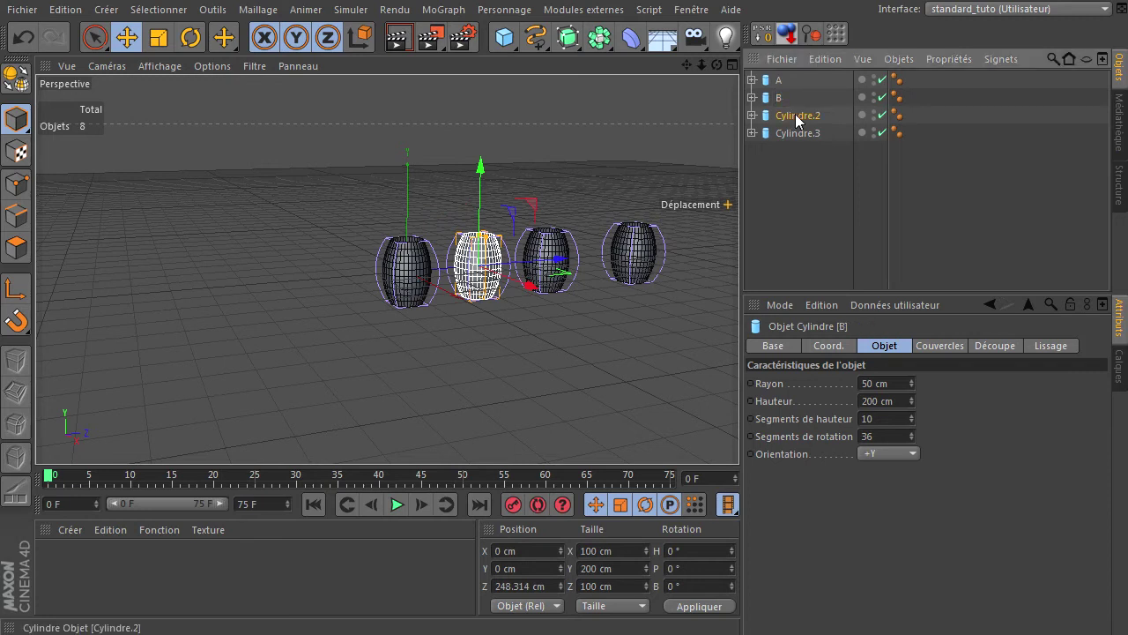
# Step: Rename the third cylinder as C and the fourth cylinder as D
pyautogui.click(797, 116)
pyautogui.doubleClick(797, 116)
pyautogui.write('C')
pyautogui.press('Return')
pyautogui.click(797, 132)
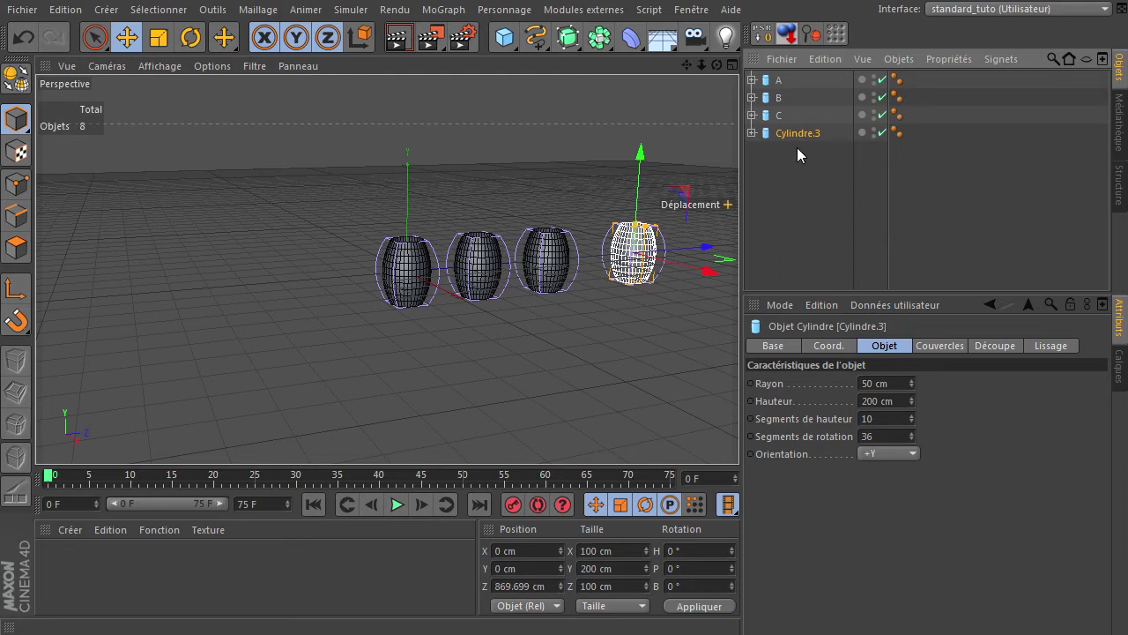
pyautogui.doubleClick(801, 134)
pyautogui.write('paulette')
pyautogui.press('Return')
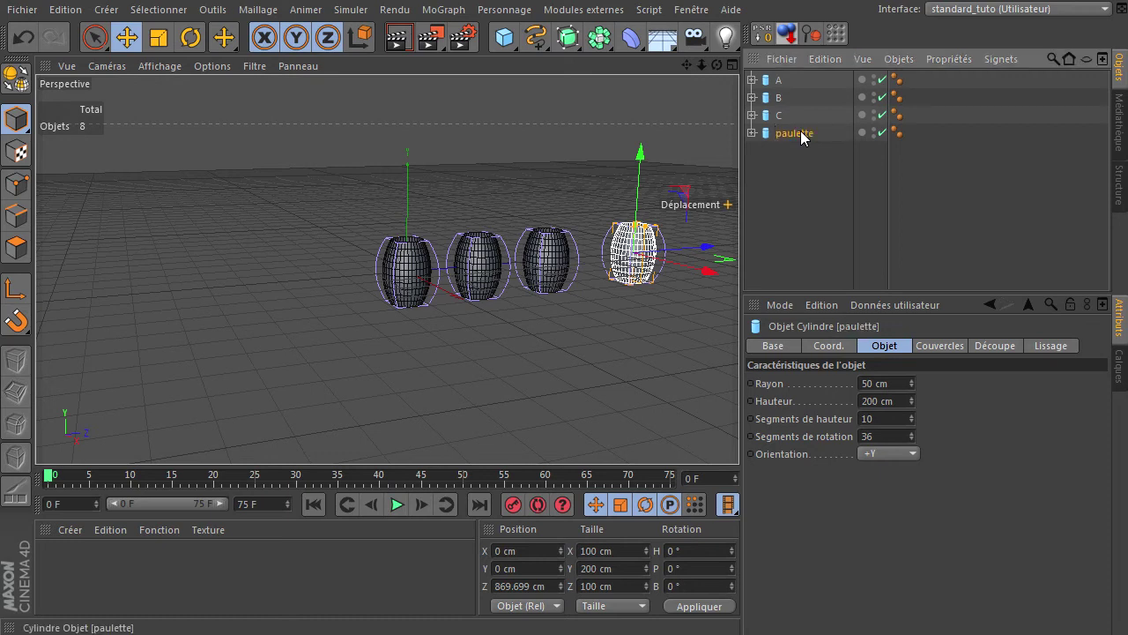
pyautogui.doubleClick(795, 133)
pyautogui.write('D')
pyautogui.press('Return')
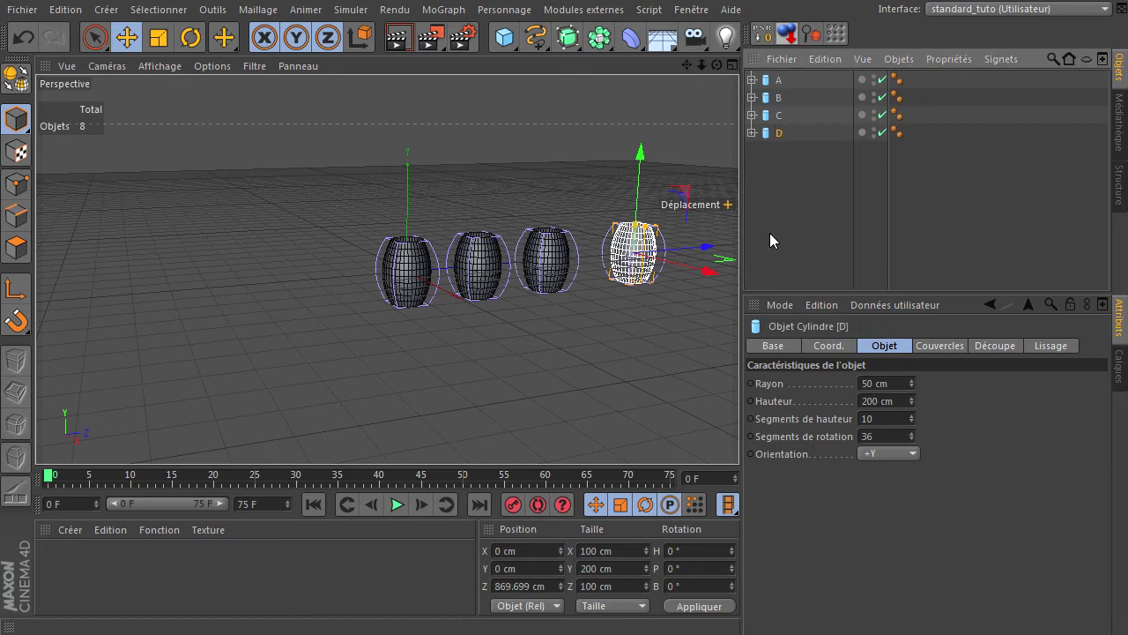
# Step: Delete cylinder D's Dilatation/Contraction deformer and expand the hierarchies of cylinders A, B and C
pyautogui.click(752, 132)
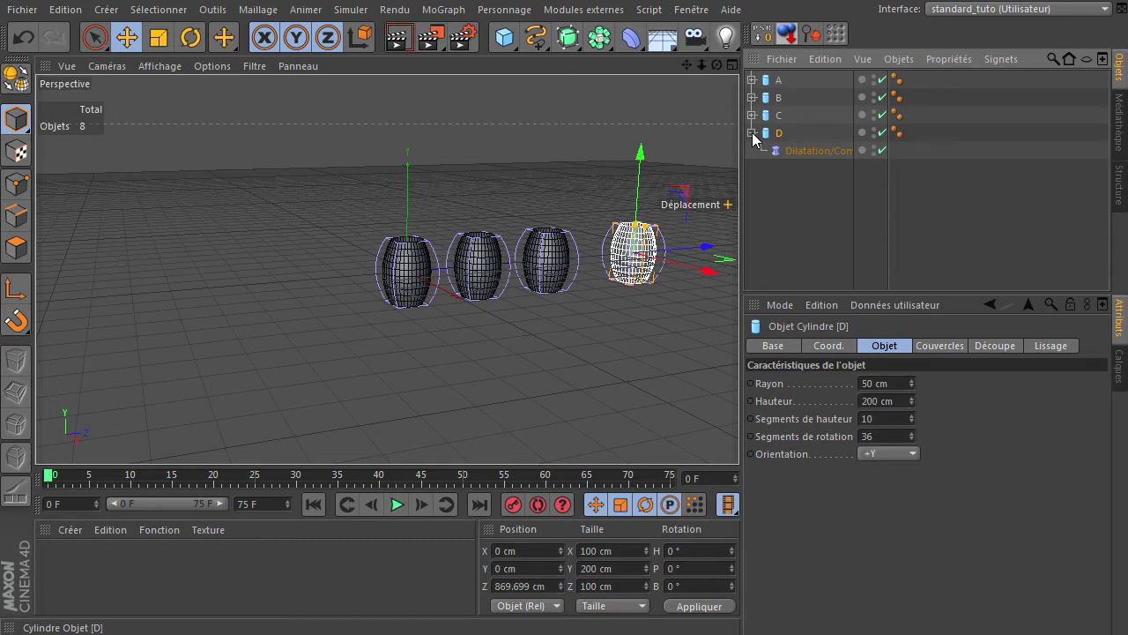
pyautogui.click(819, 151)
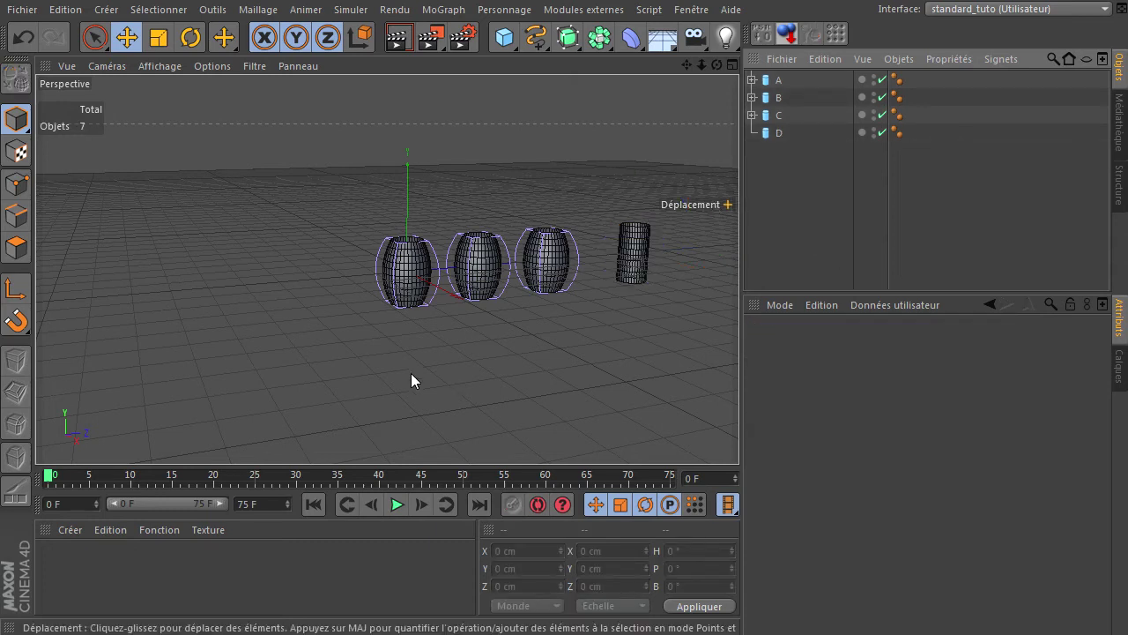
pyautogui.scroll(5, 393, 252)
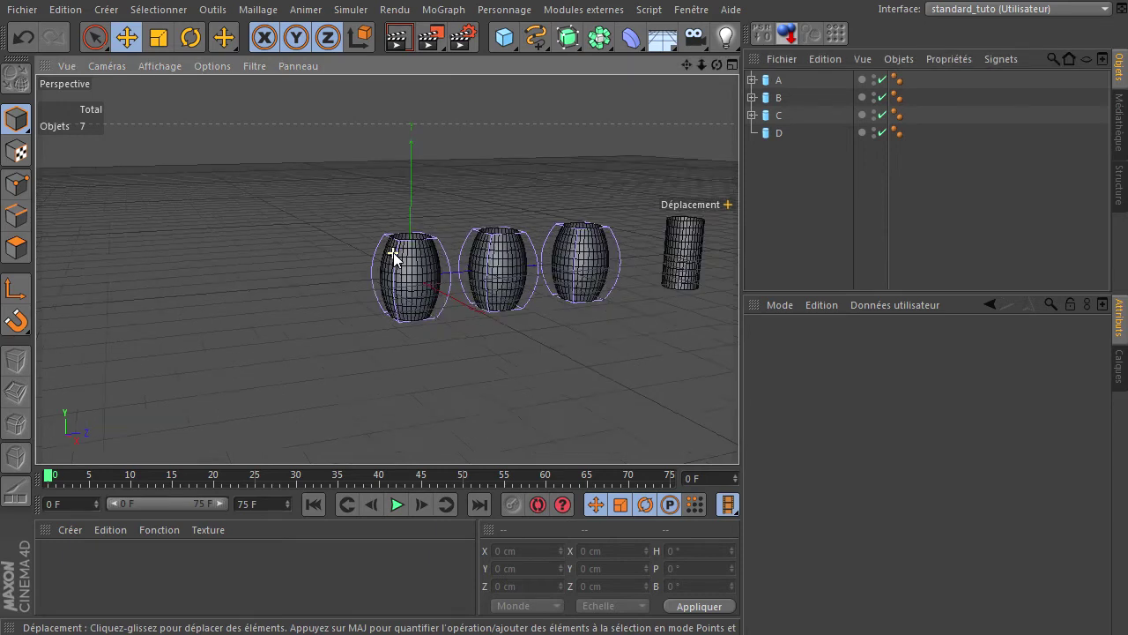
pyautogui.click(751, 79)
pyautogui.click(751, 115)
pyautogui.click(751, 150)
pyautogui.click(778, 79)
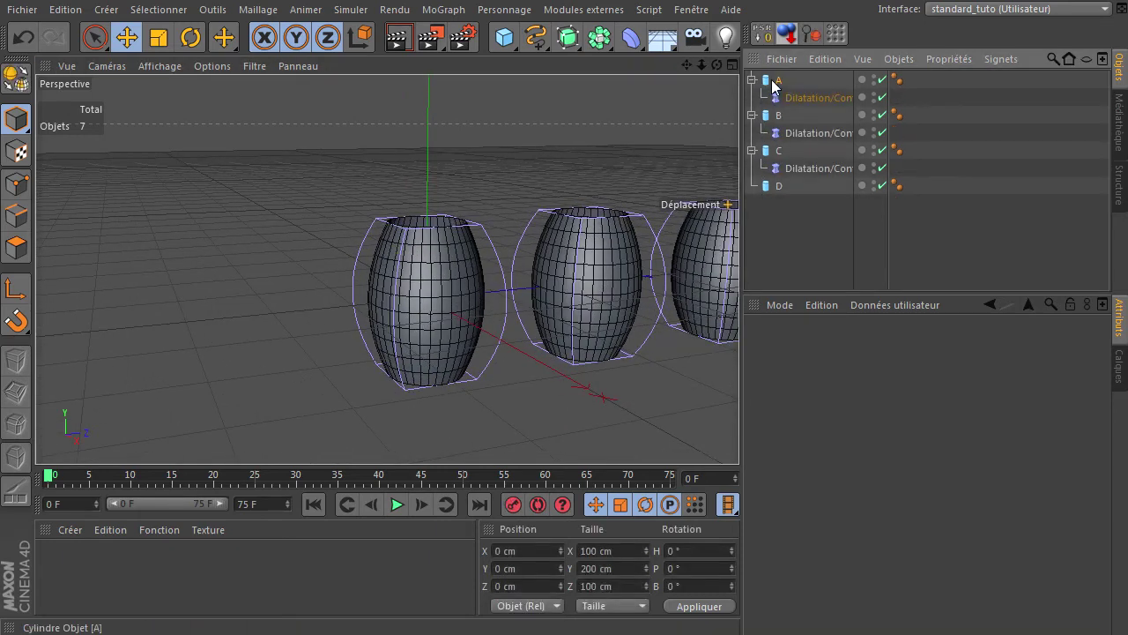
pyautogui.click(454, 412)
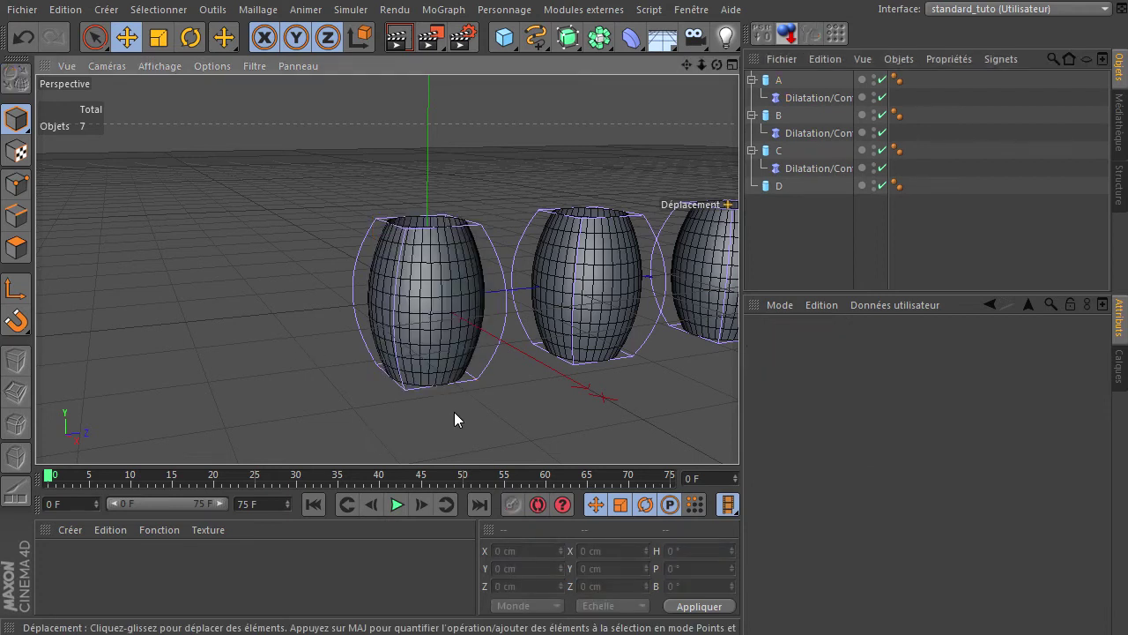
pyautogui.moveTo(688, 64); pyautogui.dragTo(737, 431)
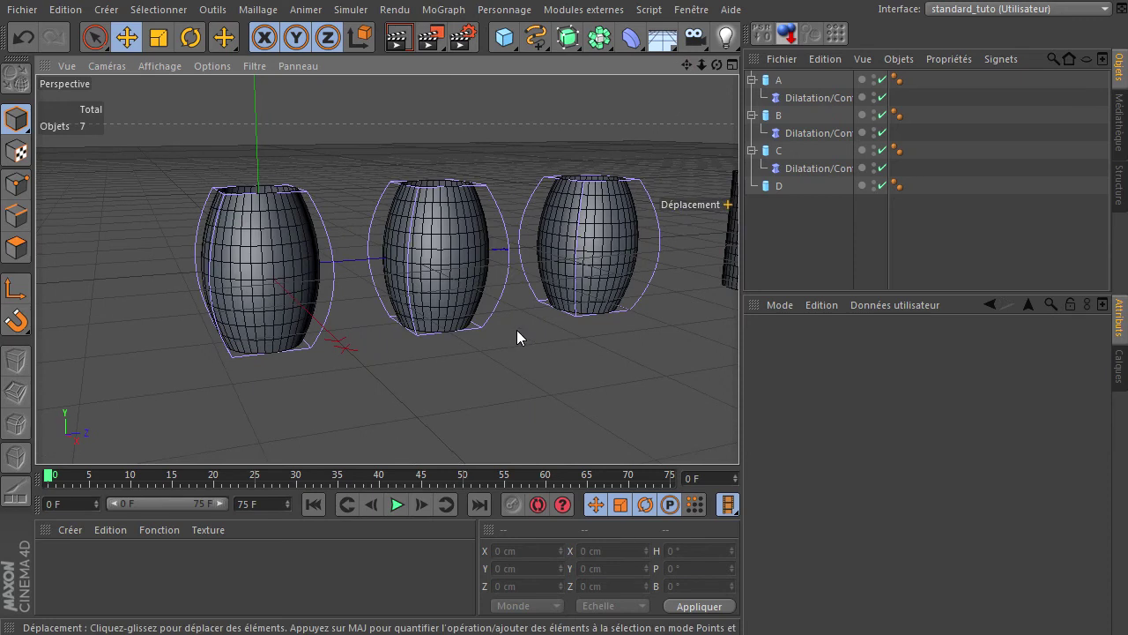
# Step: Set the Y size of cylinder B's deformer to 80 cm and raise the deformer to about 40 cm along Y
pyautogui.click(775, 116)
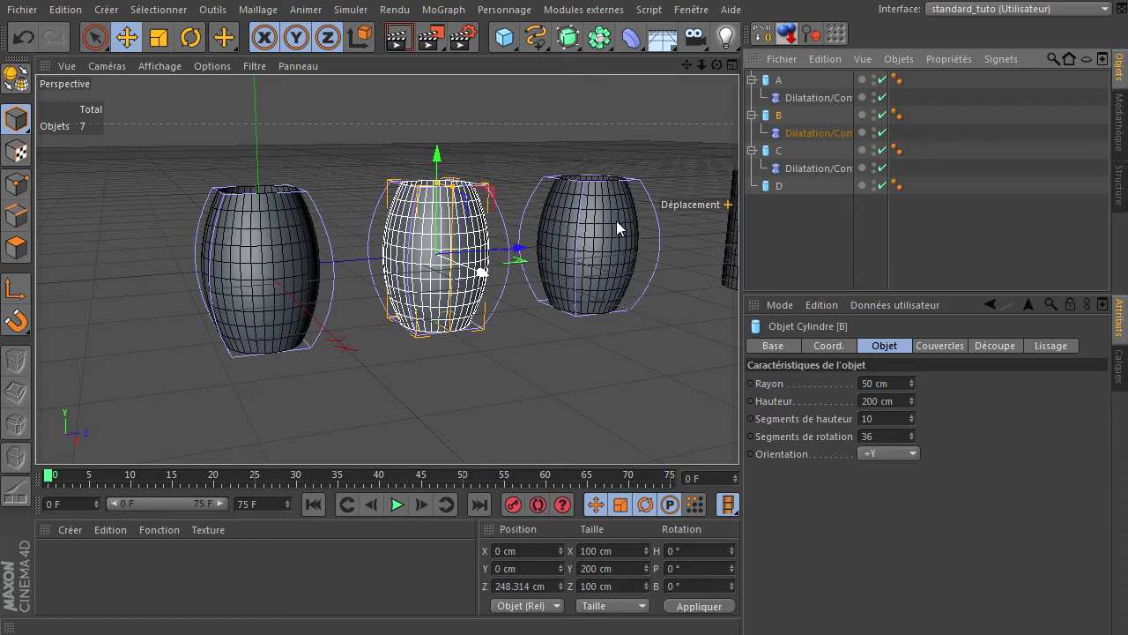
pyautogui.click(785, 131)
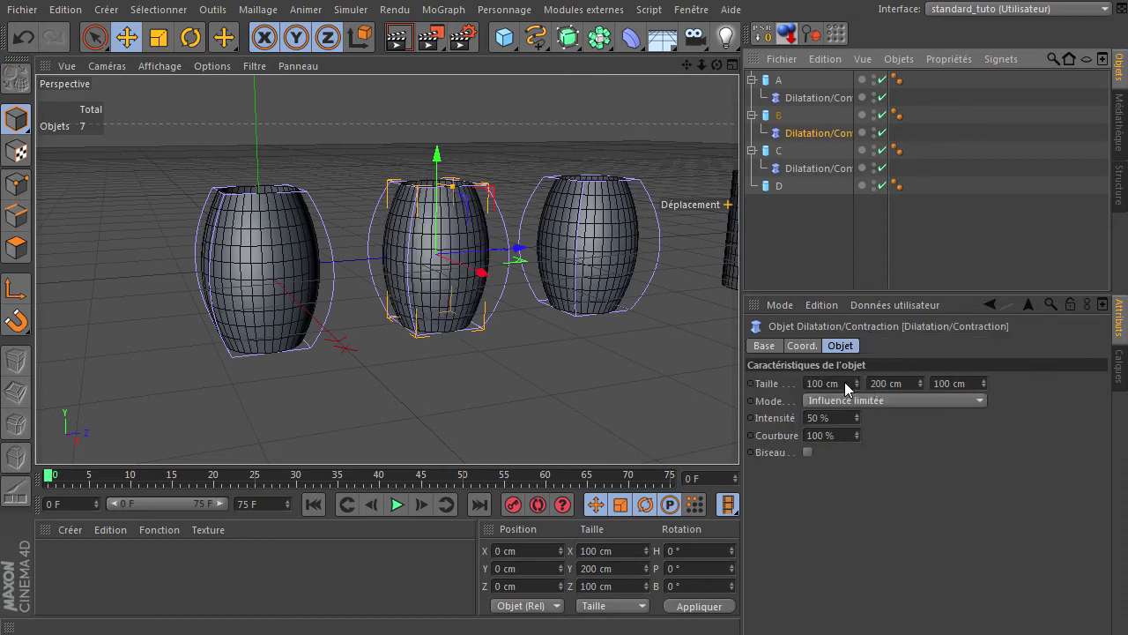
pyautogui.click(902, 379)
pyautogui.moveTo(907, 380); pyautogui.dragTo(798, 382)
pyautogui.write('80')
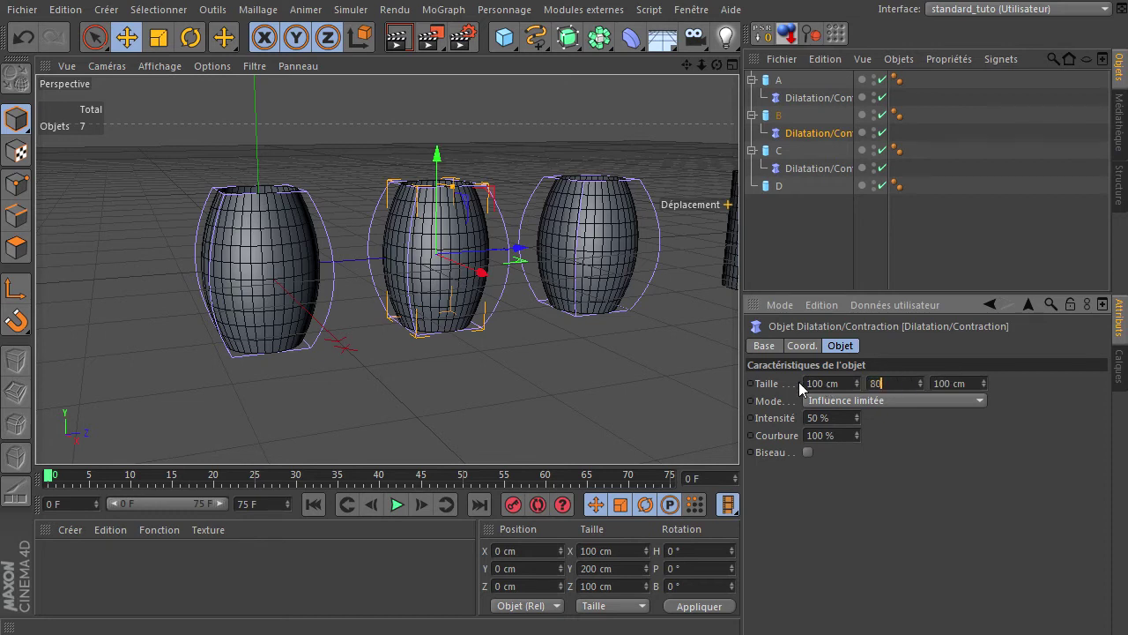
pyautogui.press('Return')
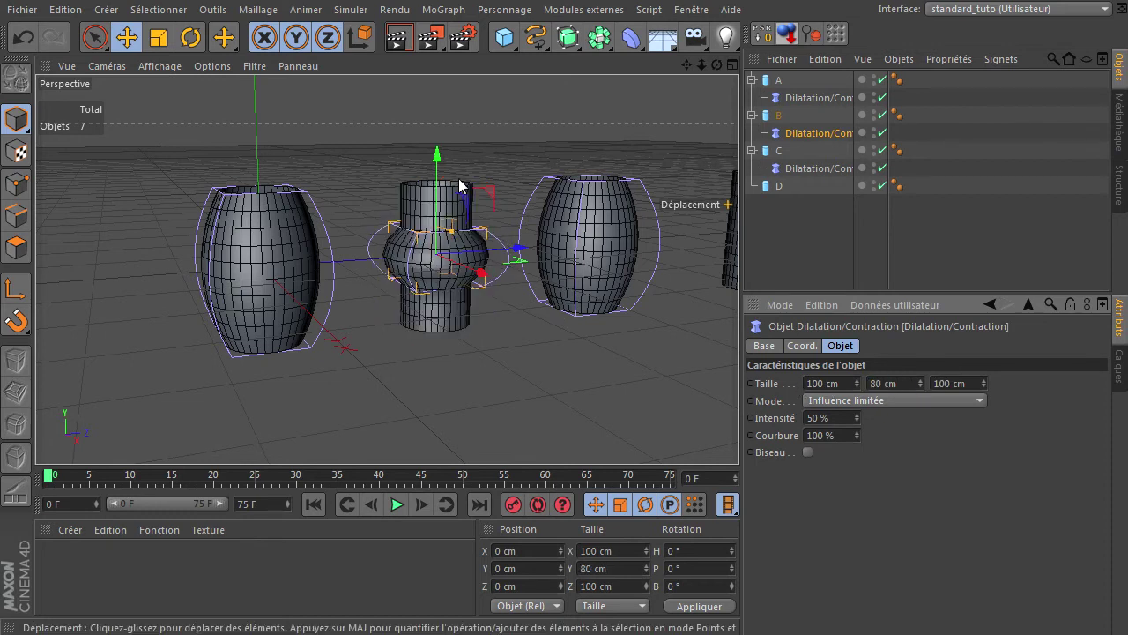
pyautogui.moveTo(439, 160); pyautogui.dragTo(440, 132)
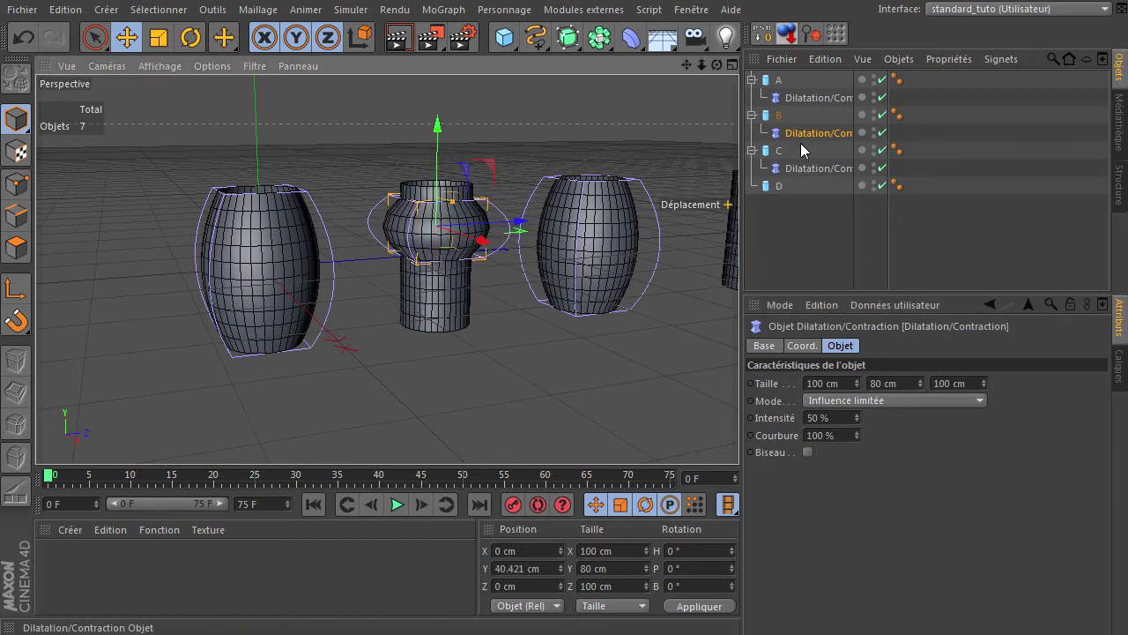
# Step: Duplicate the deformer under cylinder B, move the copy down along Y to bulge the lower half, and deselect it
pyautogui.keyDown('ctrl'); pyautogui.moveTo(803, 133); pyautogui.dragTo(798, 141); pyautogui.keyUp('ctrl')
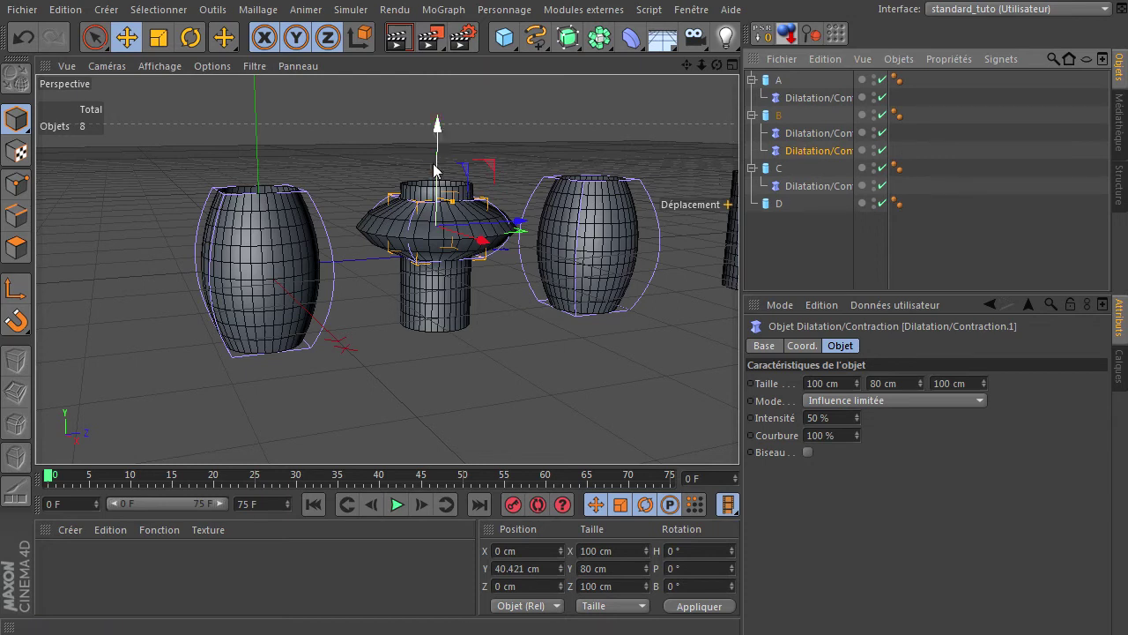
pyautogui.moveTo(432, 145); pyautogui.dragTo(435, 206)
pyautogui.click(527, 411)
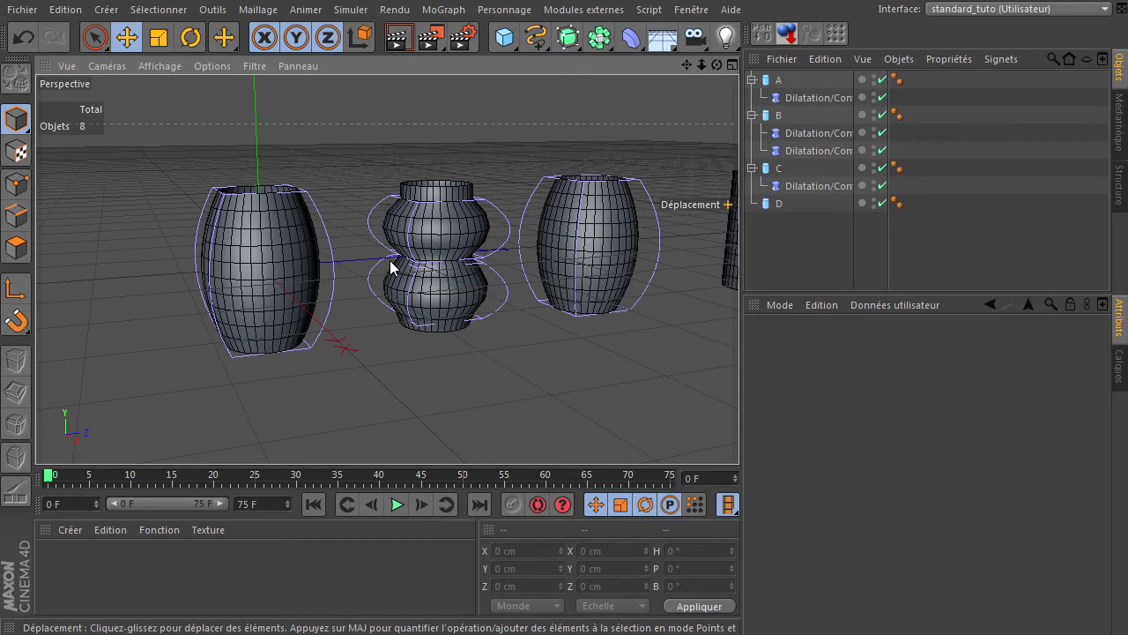
# Step: Convert cylinder C into an editable polygon object and expand its hierarchy
pyautogui.scroll(5, 435, 303)
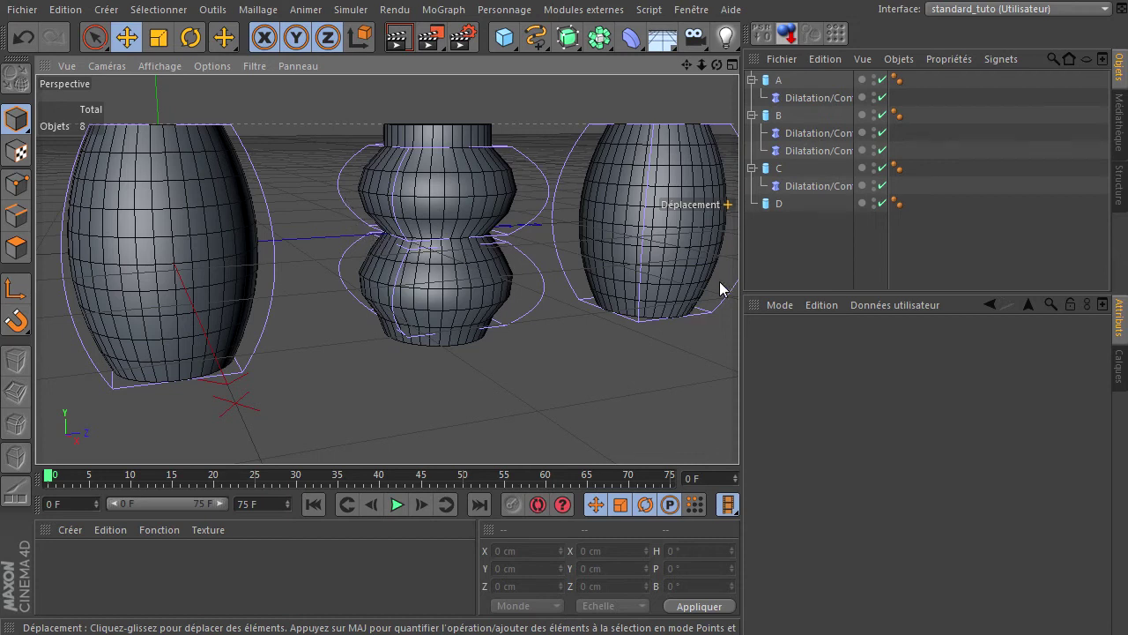
pyautogui.moveTo(687, 66); pyautogui.dragTo(739, 431)
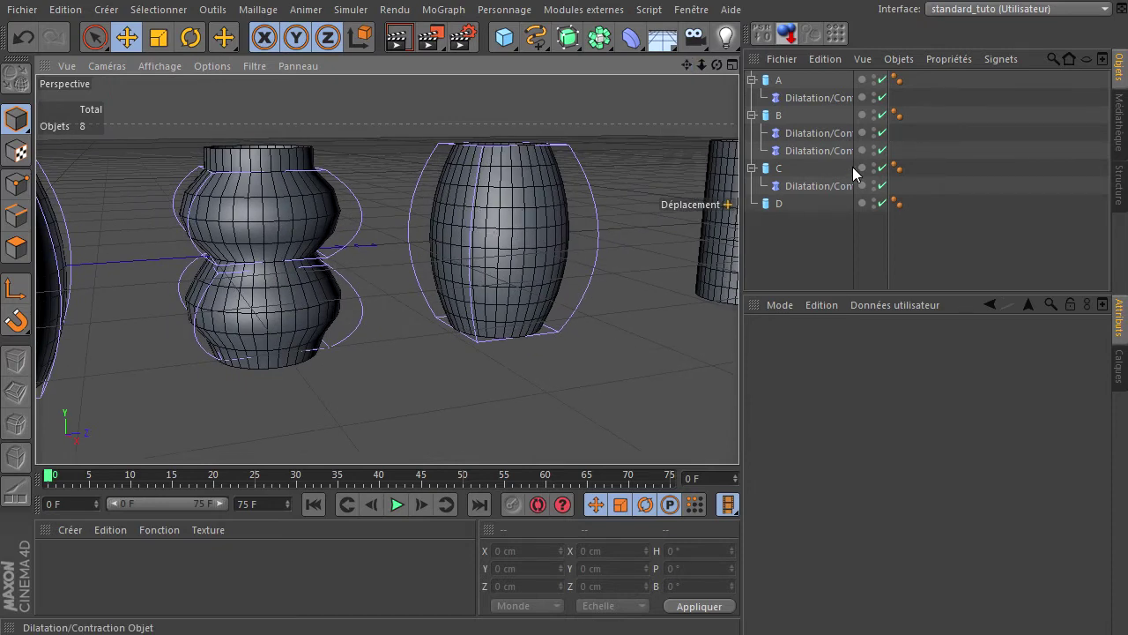
pyautogui.click(779, 168)
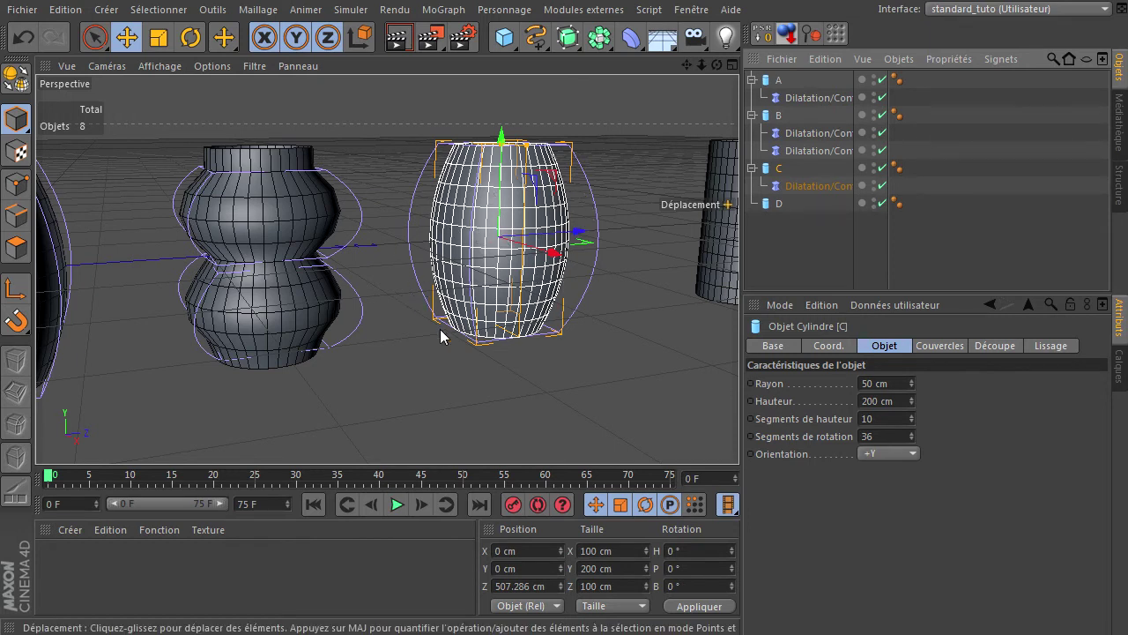
pyautogui.click(827, 186)
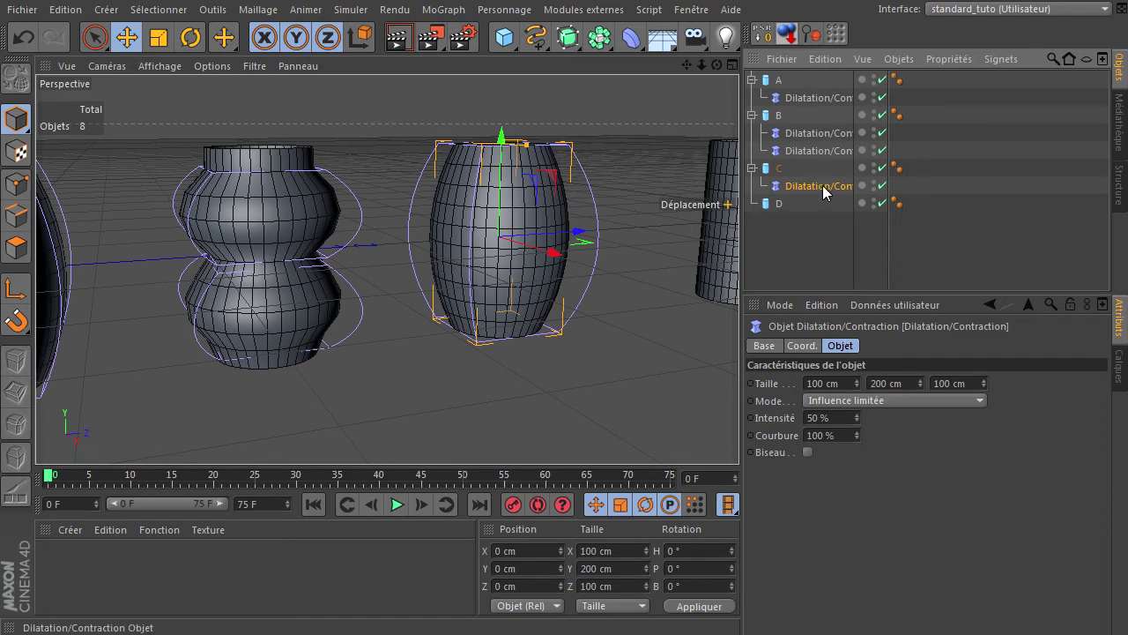
pyautogui.click(780, 168)
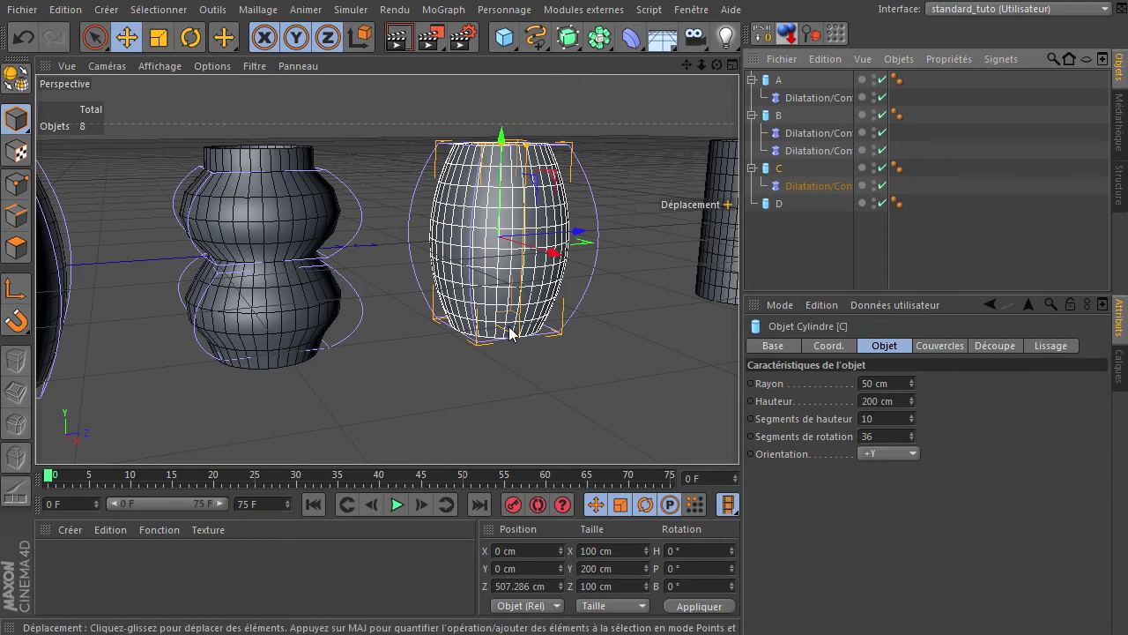
pyautogui.click(18, 79)
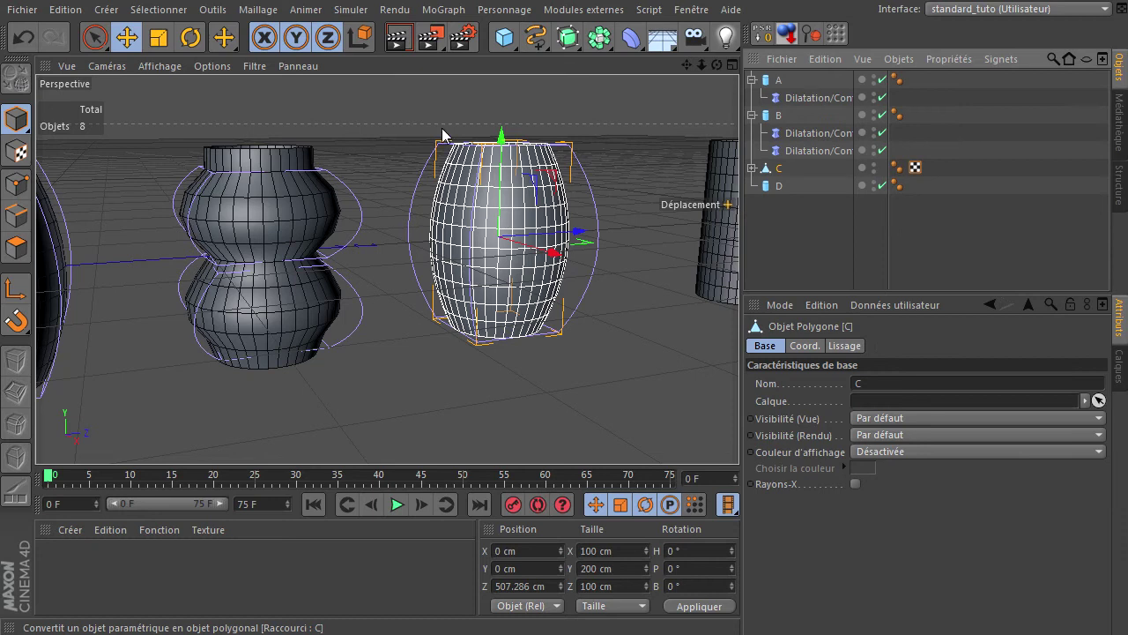
pyautogui.click(752, 169)
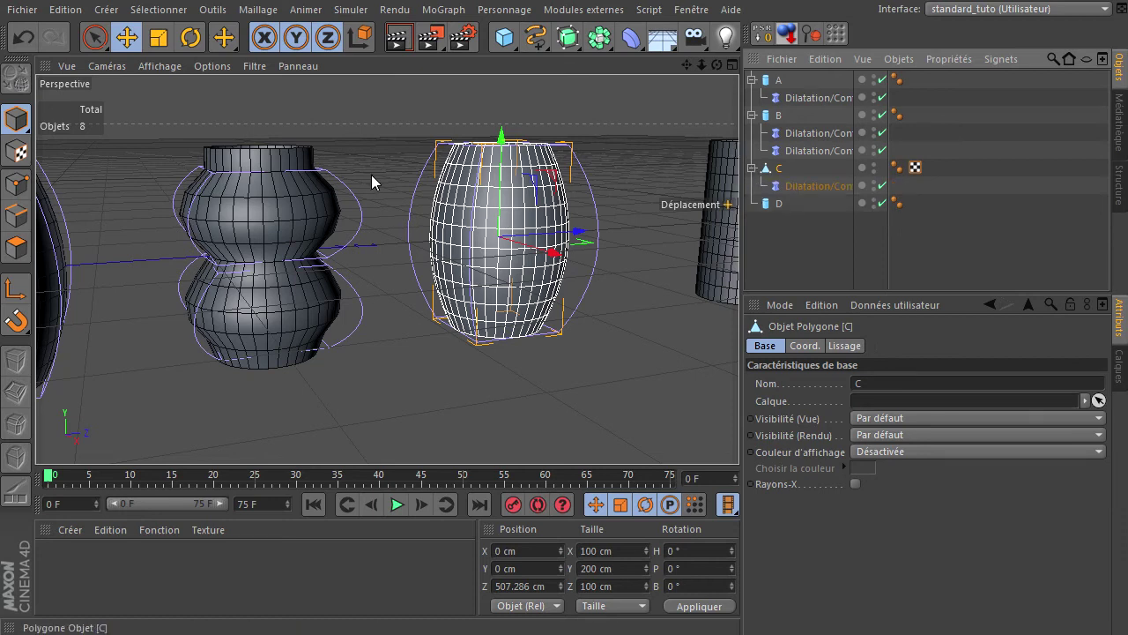
# Step: In Points mode, select three adjacent horizontal point rings above the middle of cylinder C with Loop Selection
pyautogui.click(16, 187)
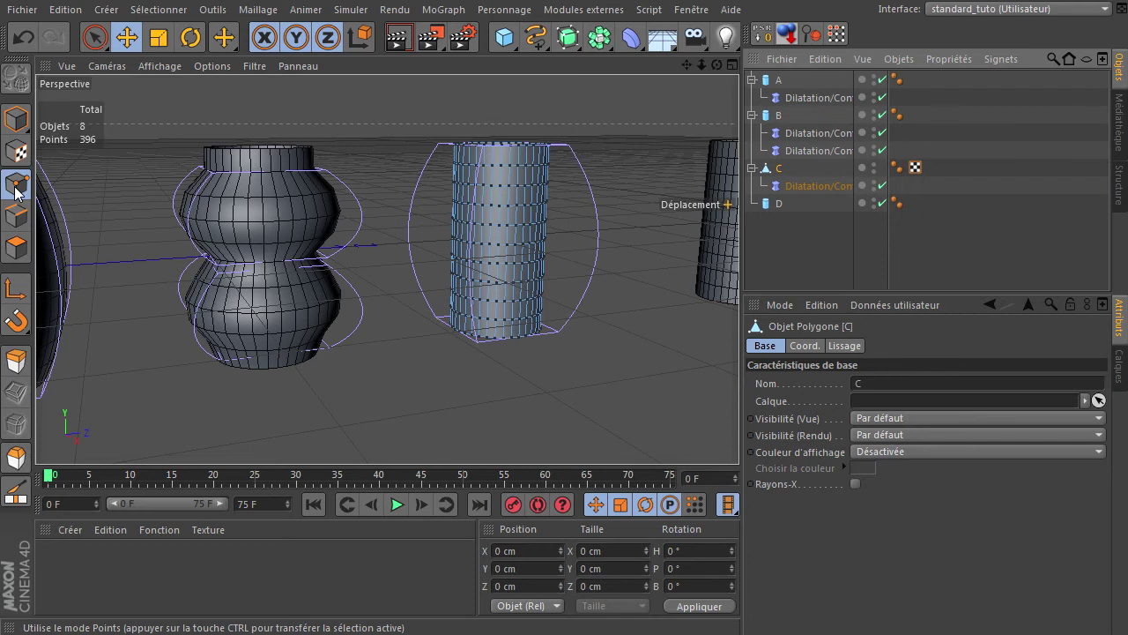
pyautogui.press('u')
pyautogui.press('l')
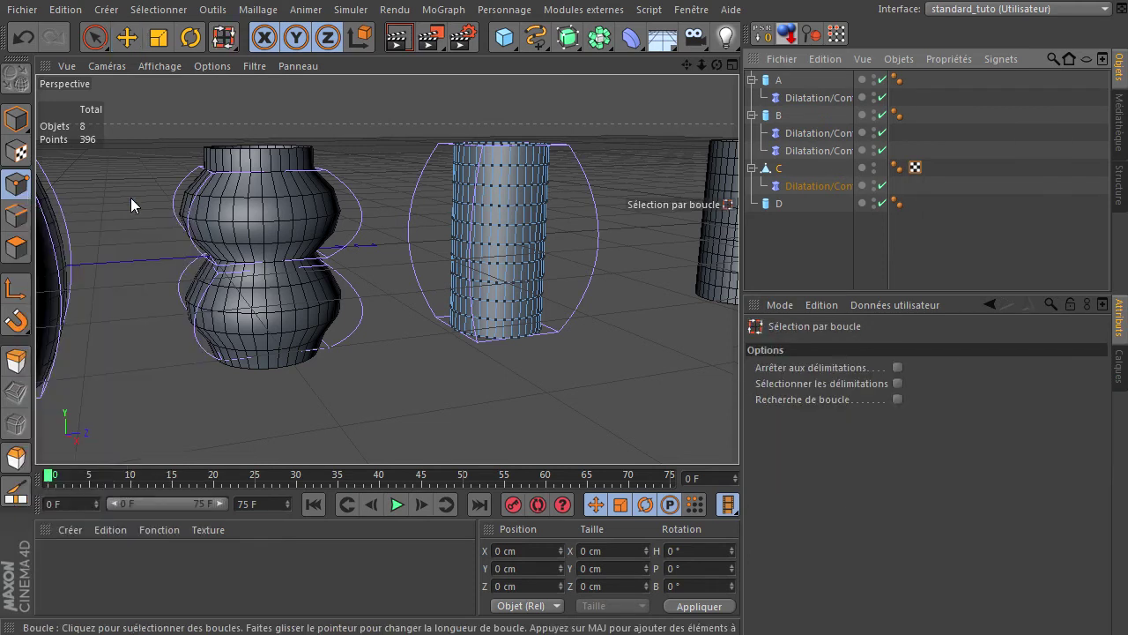
pyautogui.click(507, 186)
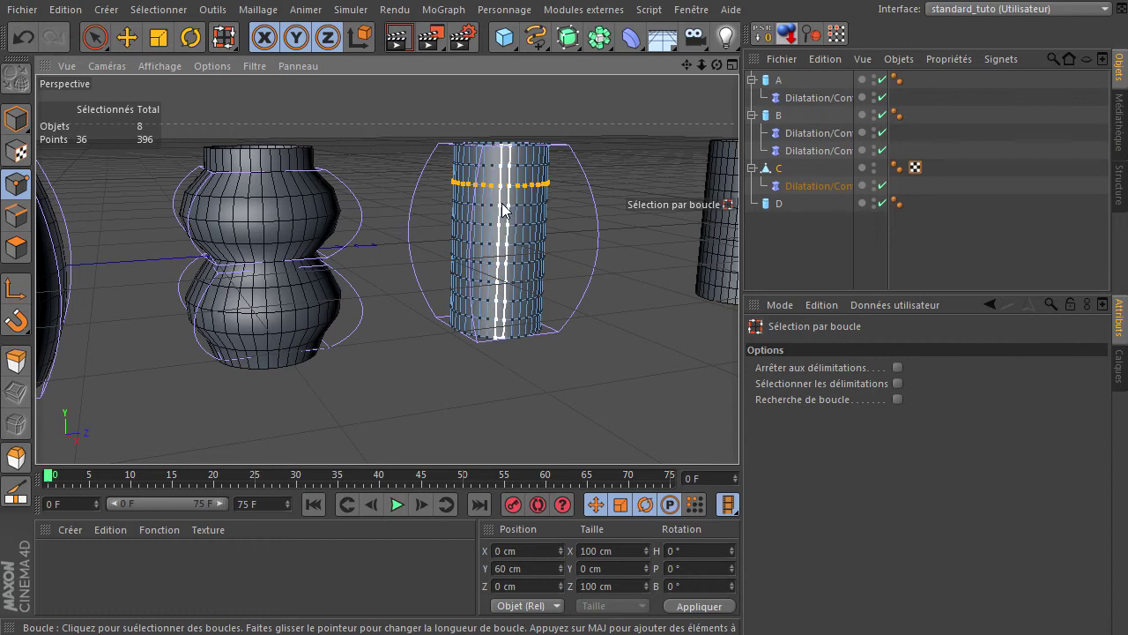
pyautogui.scroll(4, 494, 220)
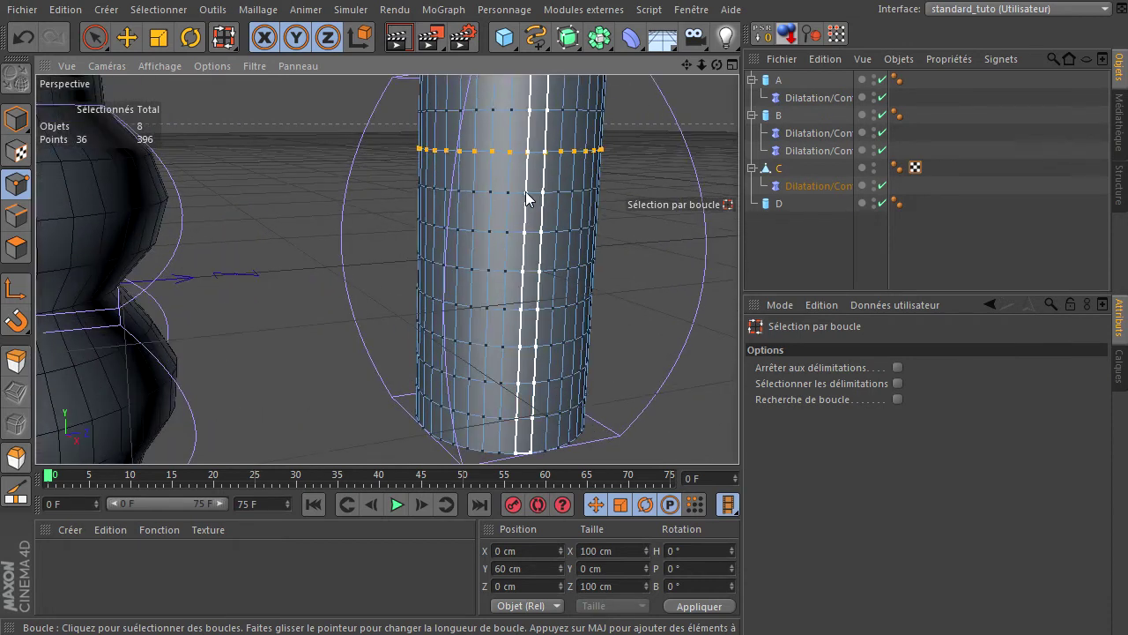
pyautogui.keyDown('shift'); pyautogui.click(523, 196); pyautogui.keyUp('shift')
pyautogui.keyDown('shift'); pyautogui.click(517, 231); pyautogui.keyUp('shift')
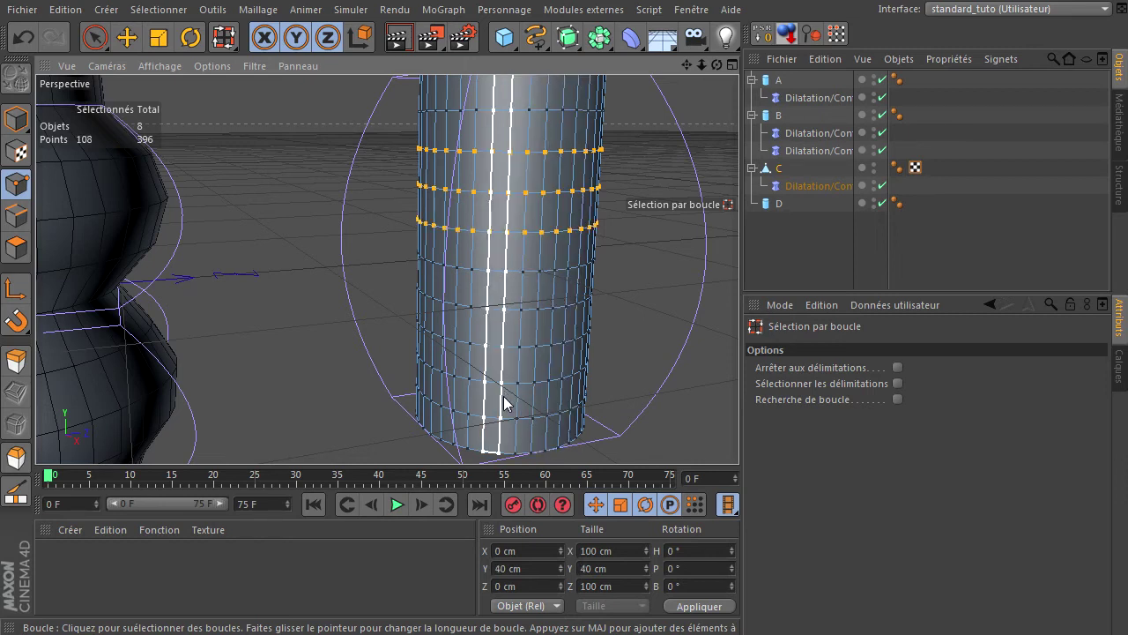
# Step: Add three adjacent point rings below cylinder C's middle to the selection, leaving the central ring unselected
pyautogui.scroll(-1, 502, 397)
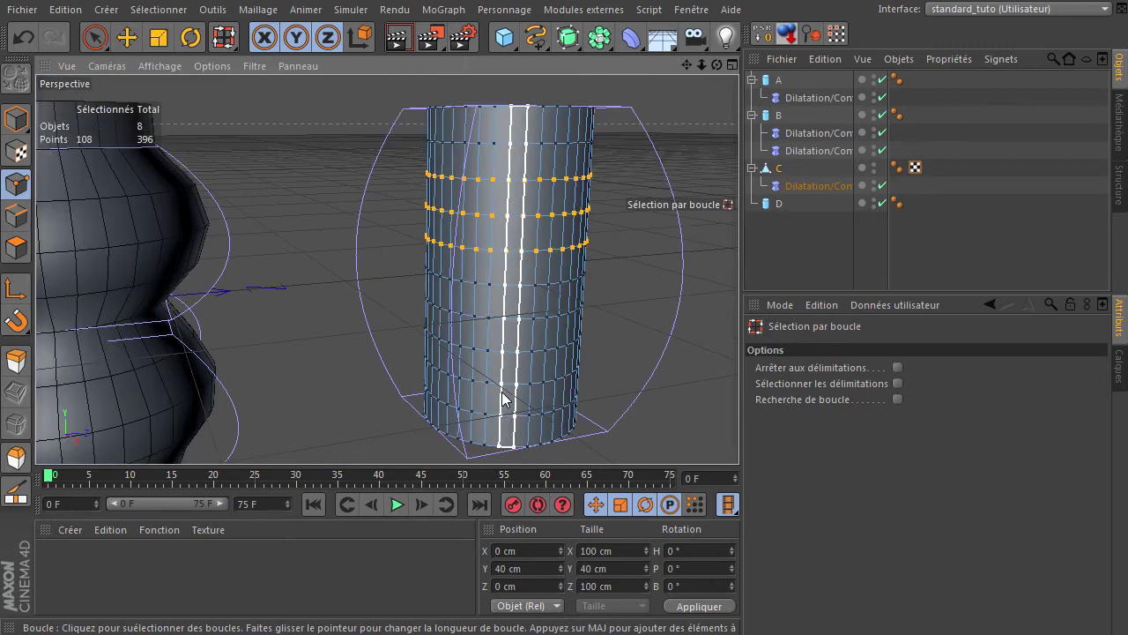
pyautogui.keyDown('shift'); pyautogui.click(495, 381); pyautogui.keyUp('shift')
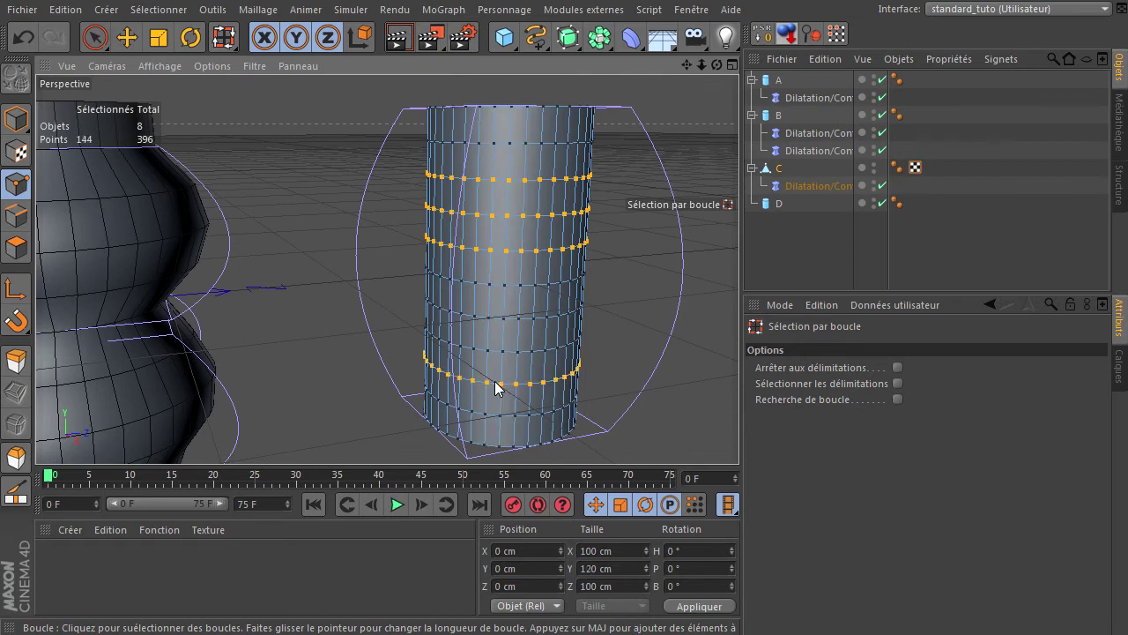
pyautogui.keyDown('shift'); pyautogui.click(494, 356); pyautogui.keyUp('shift')
pyautogui.keyDown('shift'); pyautogui.click(494, 318); pyautogui.keyUp('shift')
# Step: Store cylinder C's selected points in a selection tag and, after deselecting them, recall the selection from the tag
pyautogui.click(172, 11)
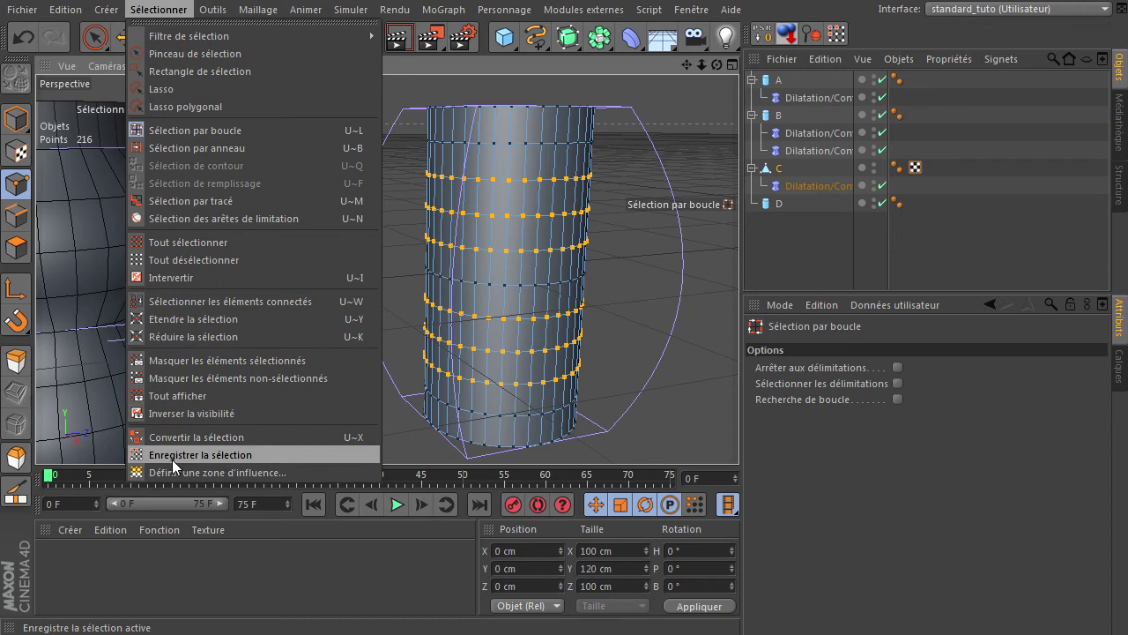
pyautogui.click(246, 455)
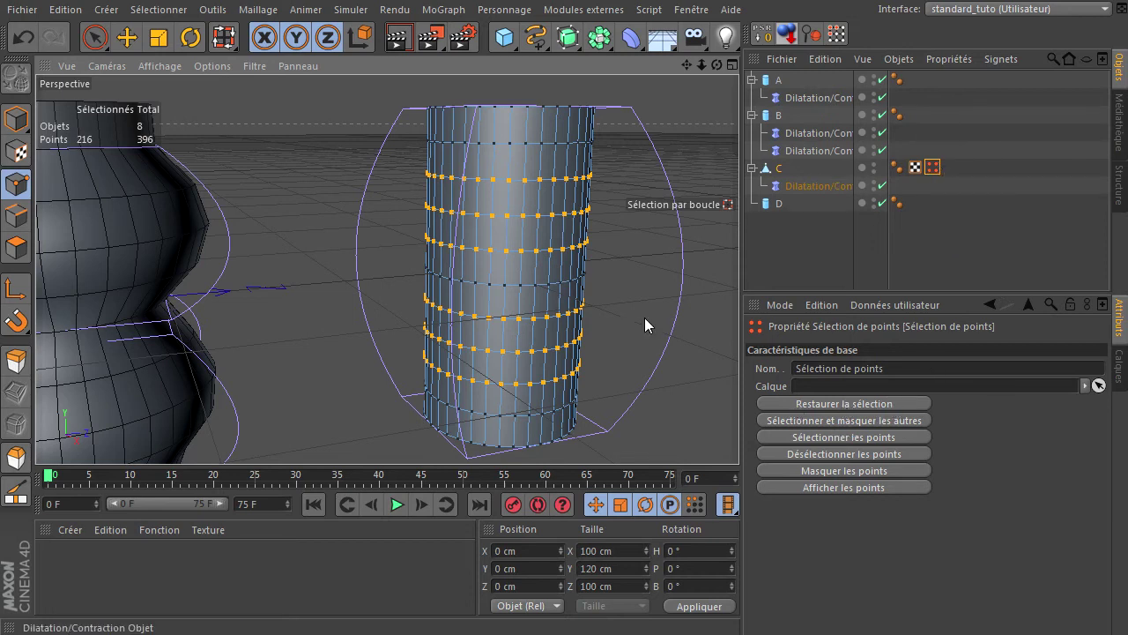
pyautogui.click(683, 377)
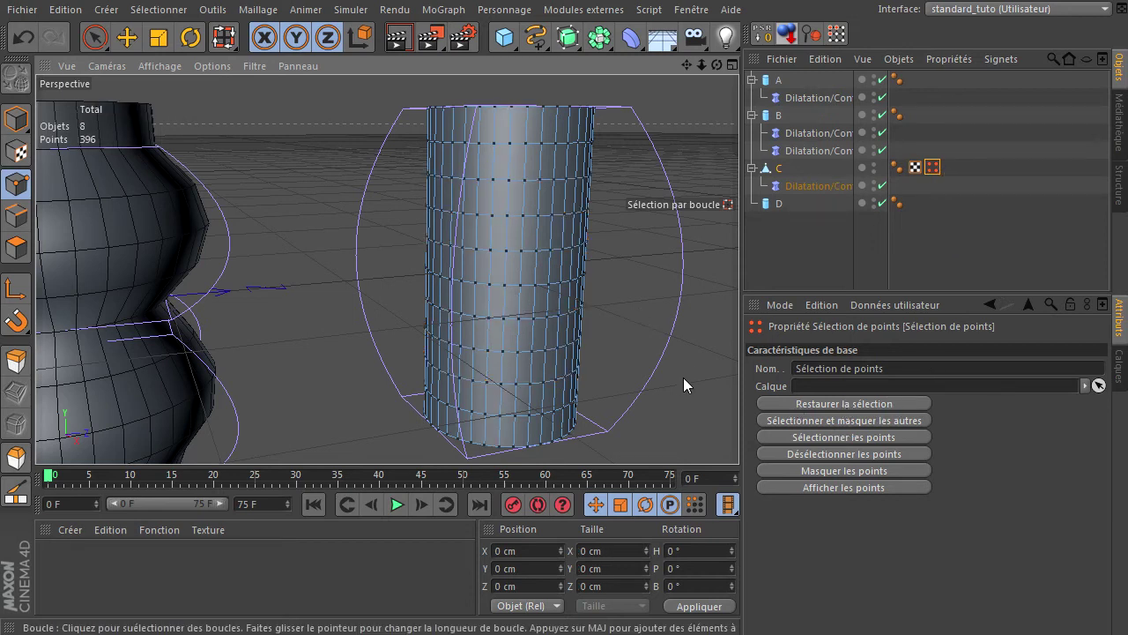
pyautogui.doubleClick(932, 171)
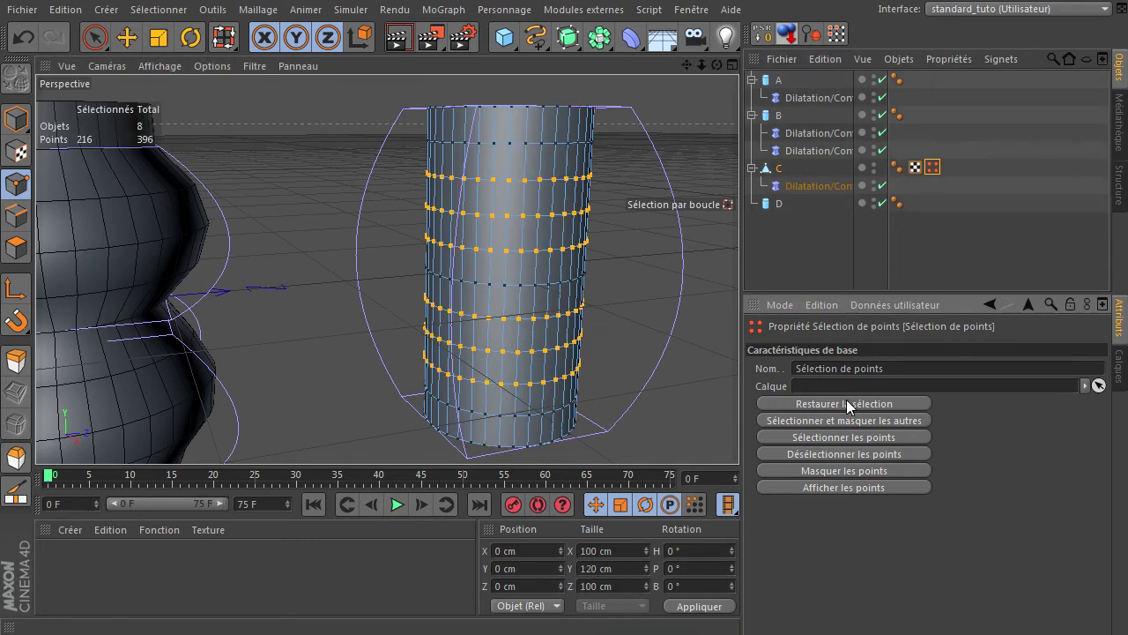
# Step: Clear cylinder C's point selection and restore it from the stored point selection tag
pyautogui.click(698, 388)
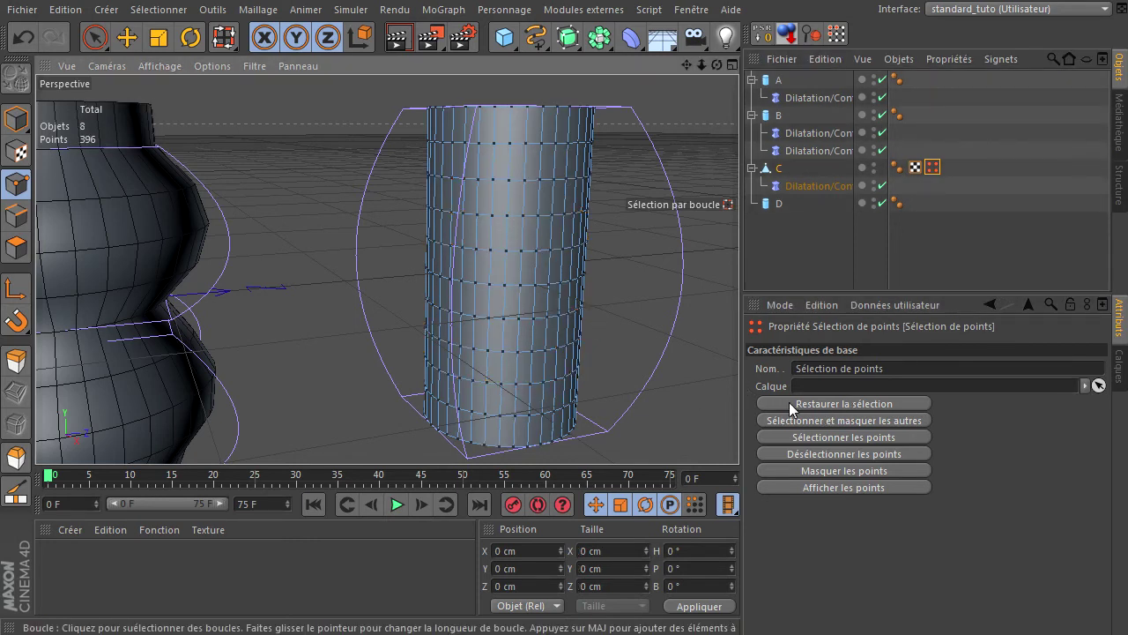
pyautogui.click(873, 404)
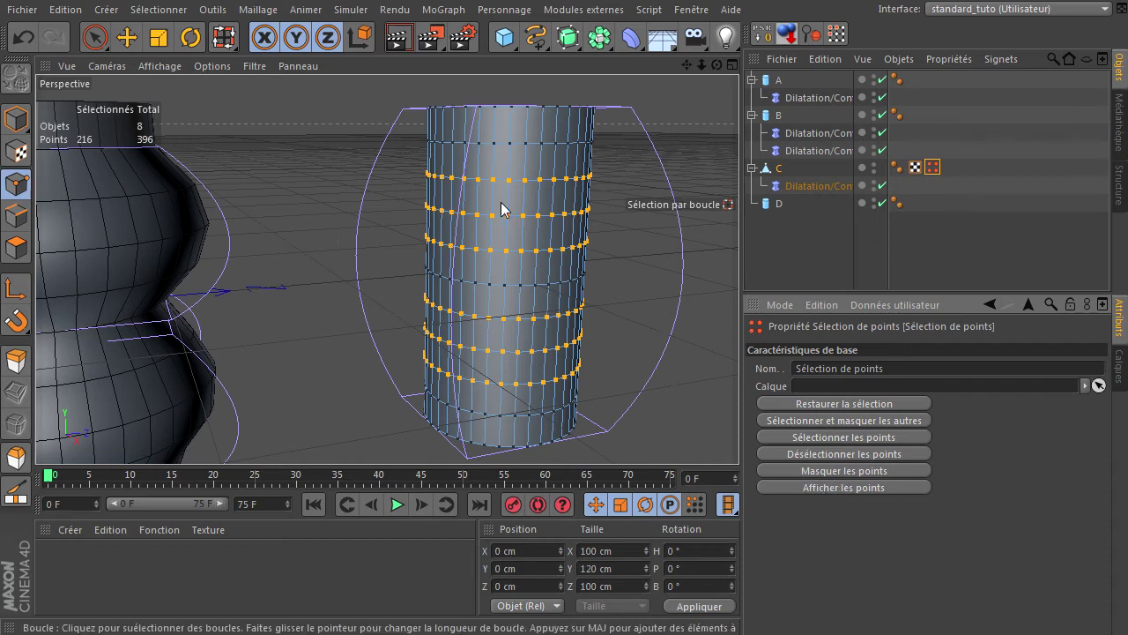
pyautogui.click(155, 9)
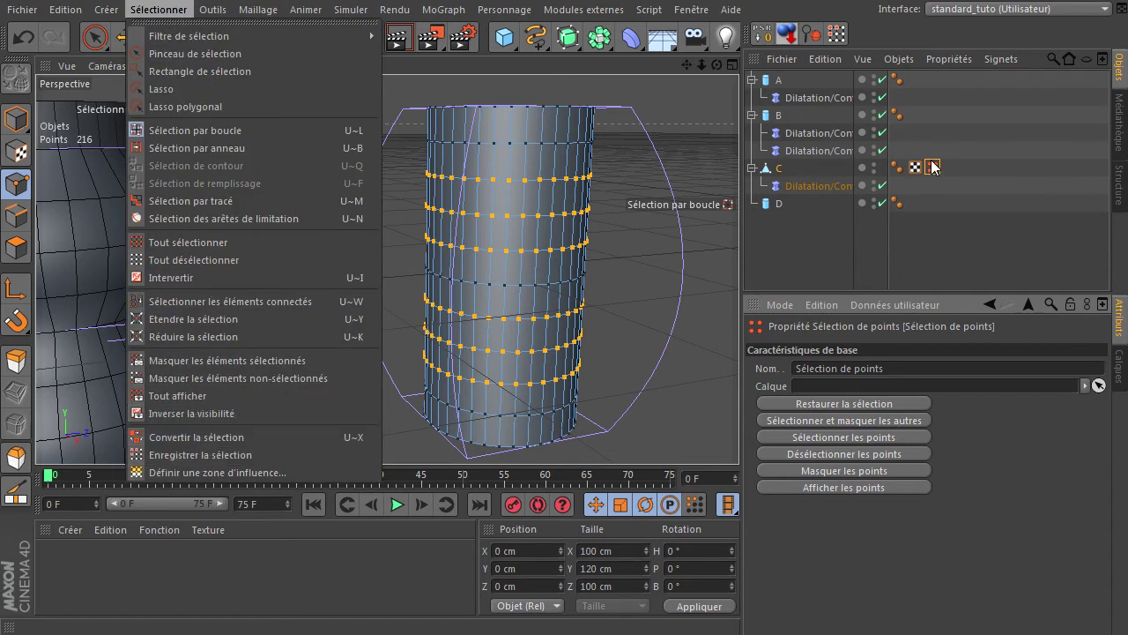
pyautogui.click(864, 1)
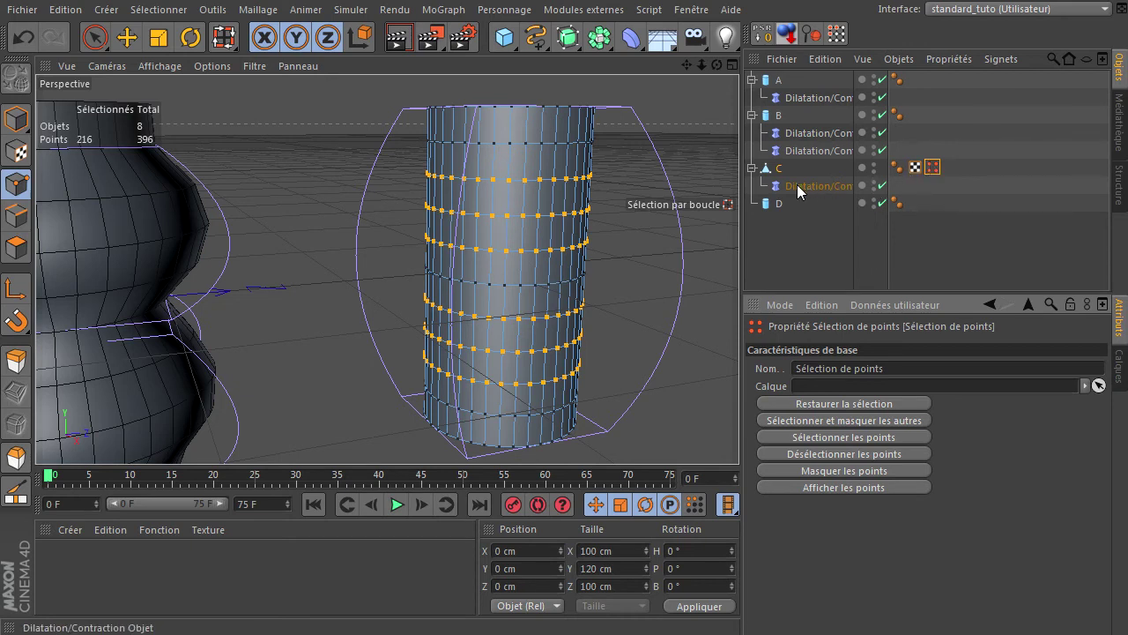
# Step: Add a Restriction tag to cylinder C's Dilatation/Contraction deformer and assign the stored point selection to its first name slot
pyautogui.scroll(-2, 456, 307)
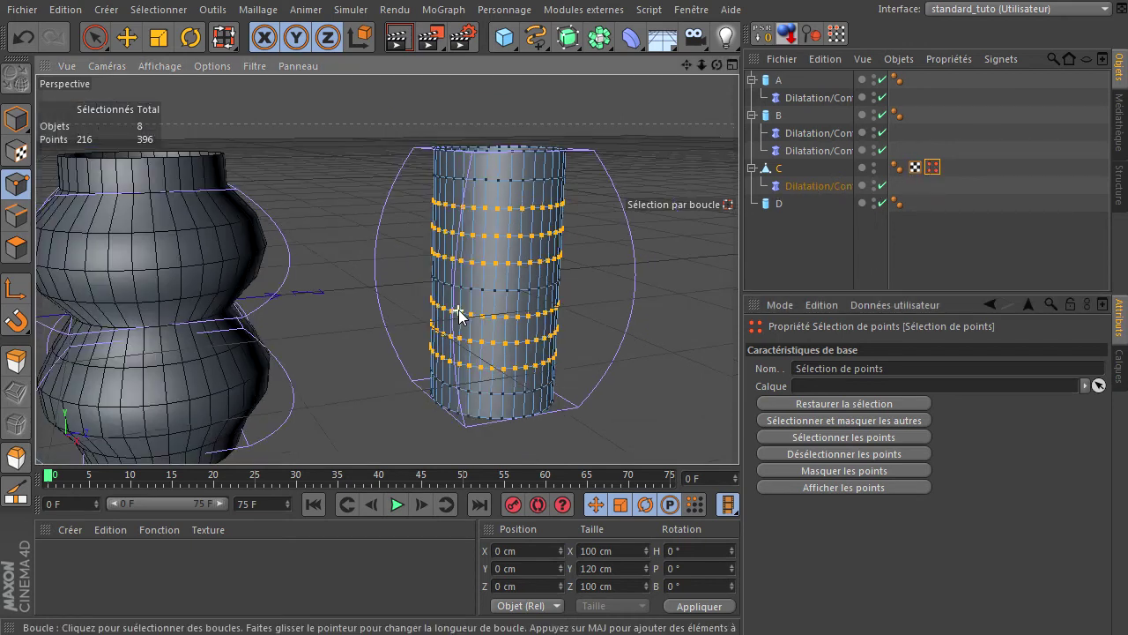
pyautogui.click(795, 189)
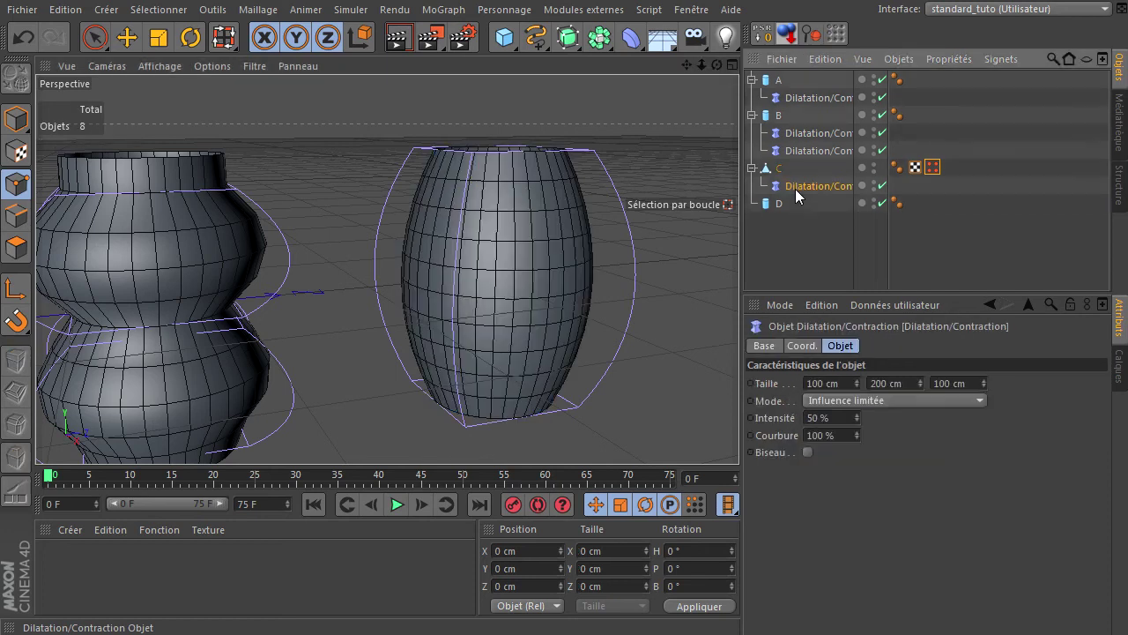
pyautogui.rightClick(777, 189)
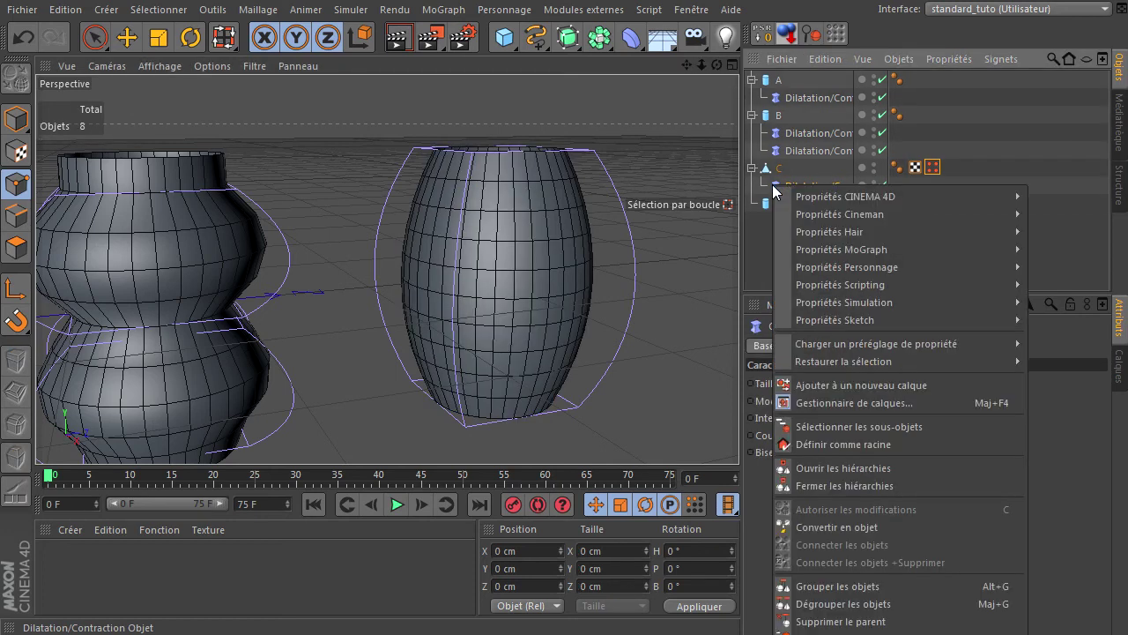
pyautogui.moveTo(810, 203)
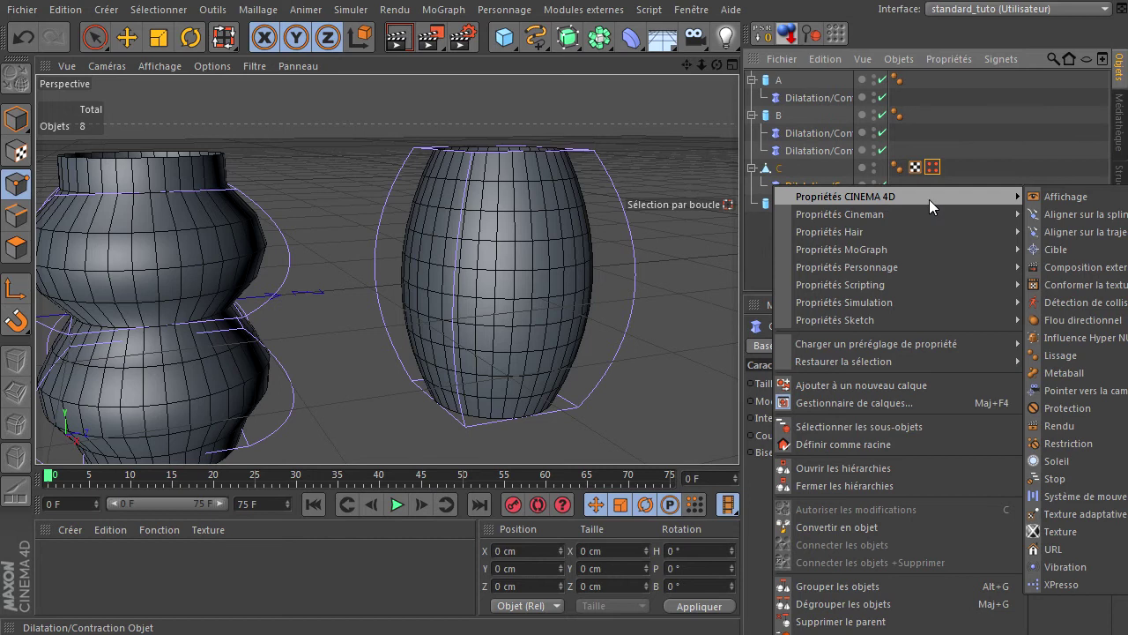
pyautogui.click(1055, 446)
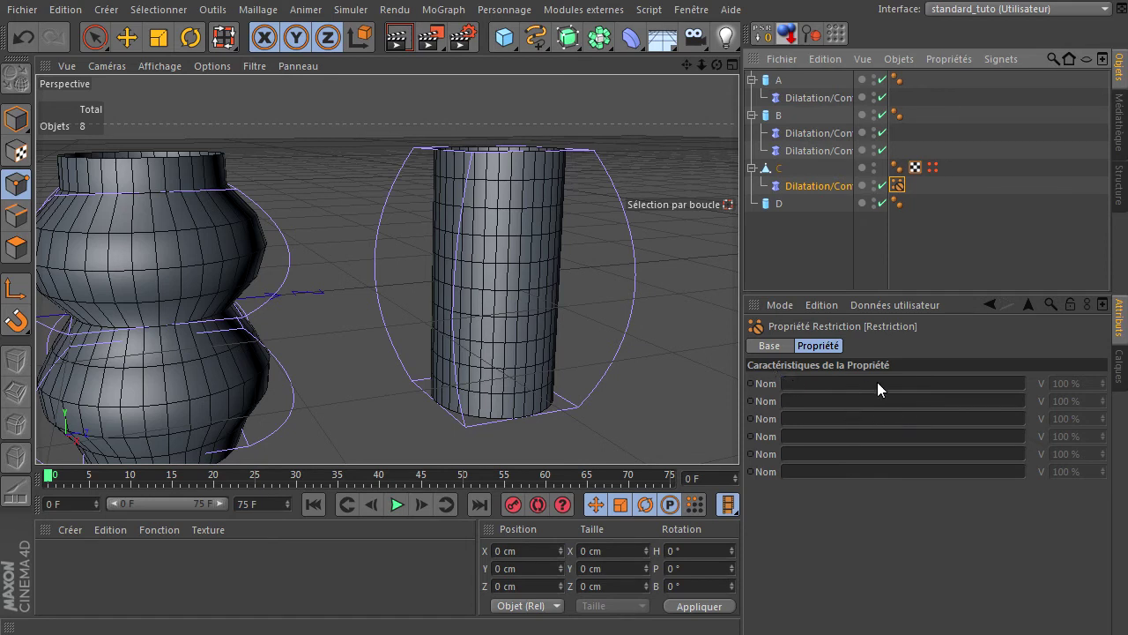
pyautogui.moveTo(932, 168); pyautogui.dragTo(831, 379)
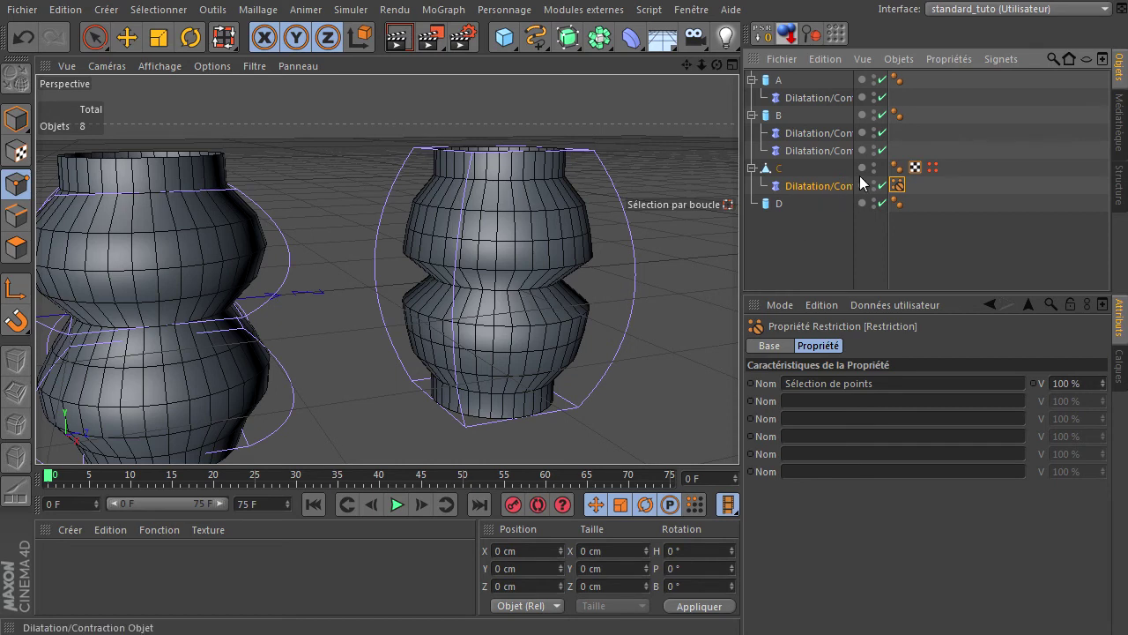
# Step: Compare cylinder C's selected points with the shape produced by its restricted deformer, alongside cylinders A and B
pyautogui.click(778, 169)
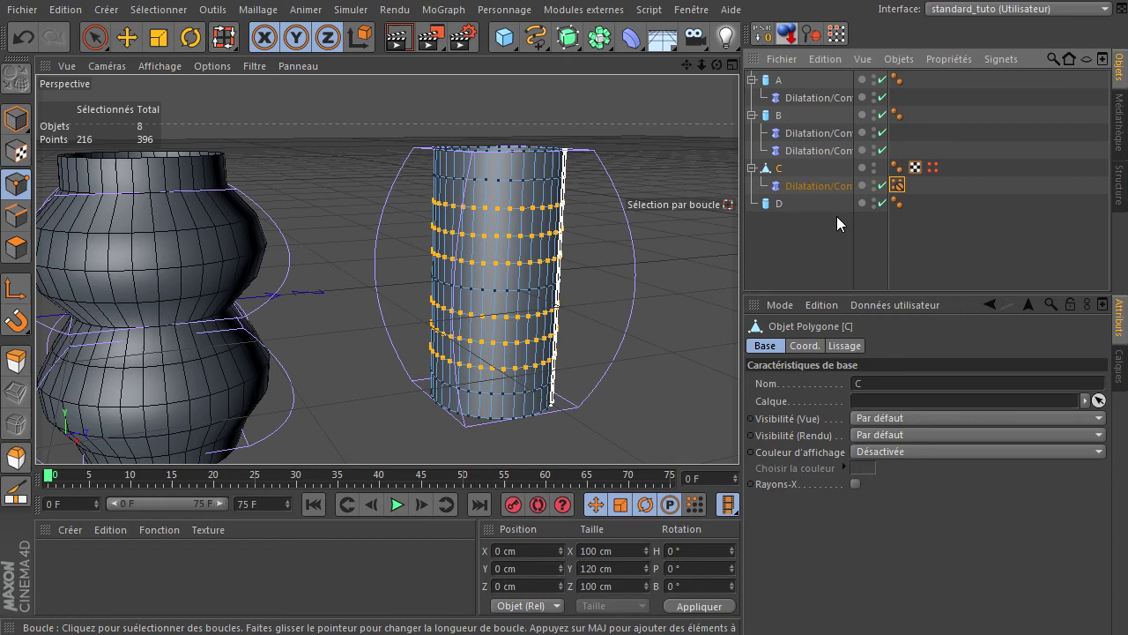
pyautogui.click(828, 186)
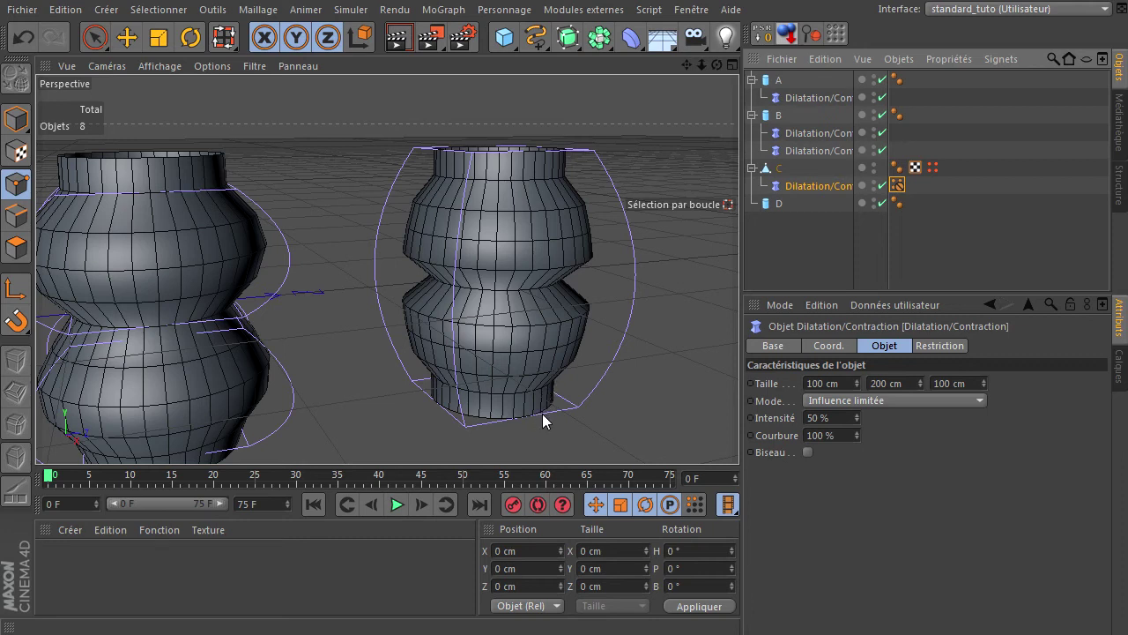
pyautogui.scroll(-6, 548, 213)
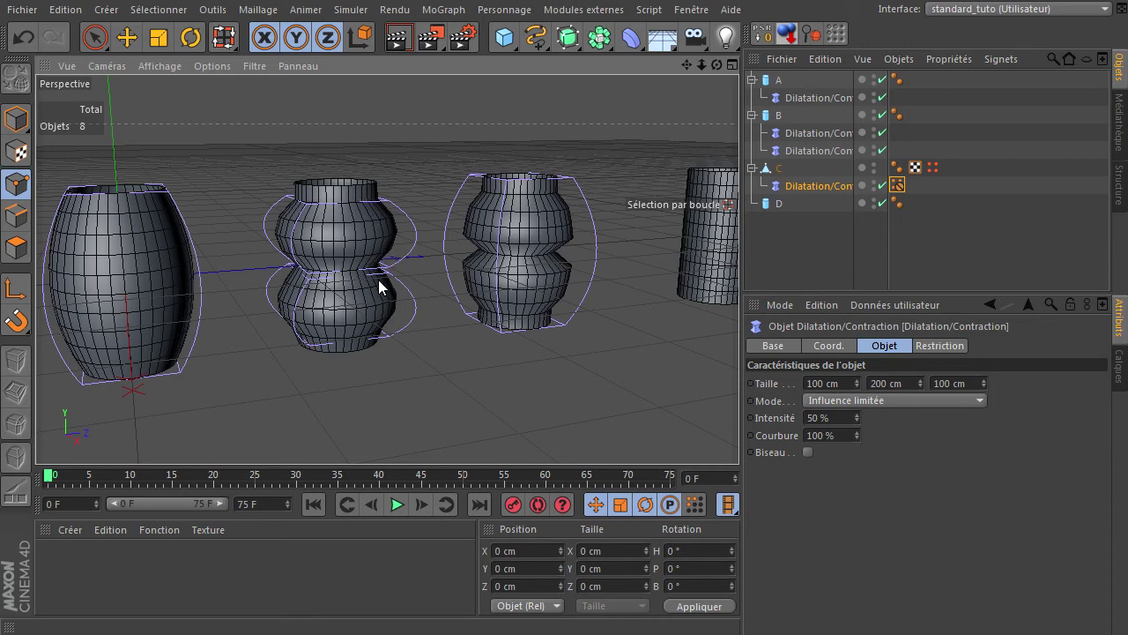
# Step: Test the influence value of the point selection in cylinder C's Restriction tag at 0 %, and return it to 100 %
pyautogui.click(898, 186)
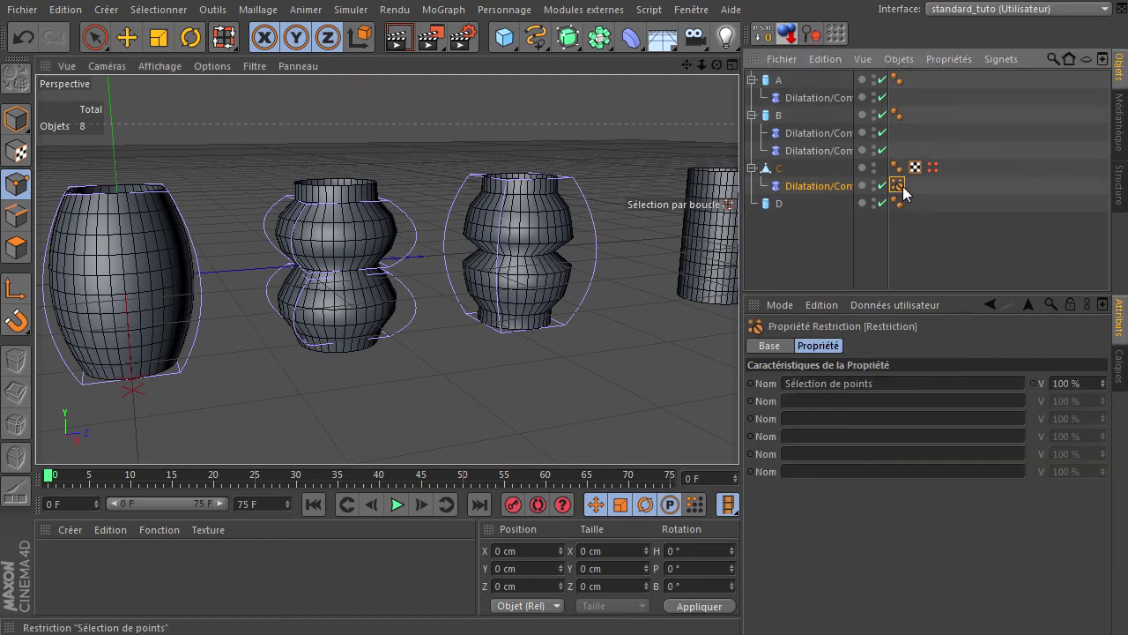
pyautogui.click(1076, 384)
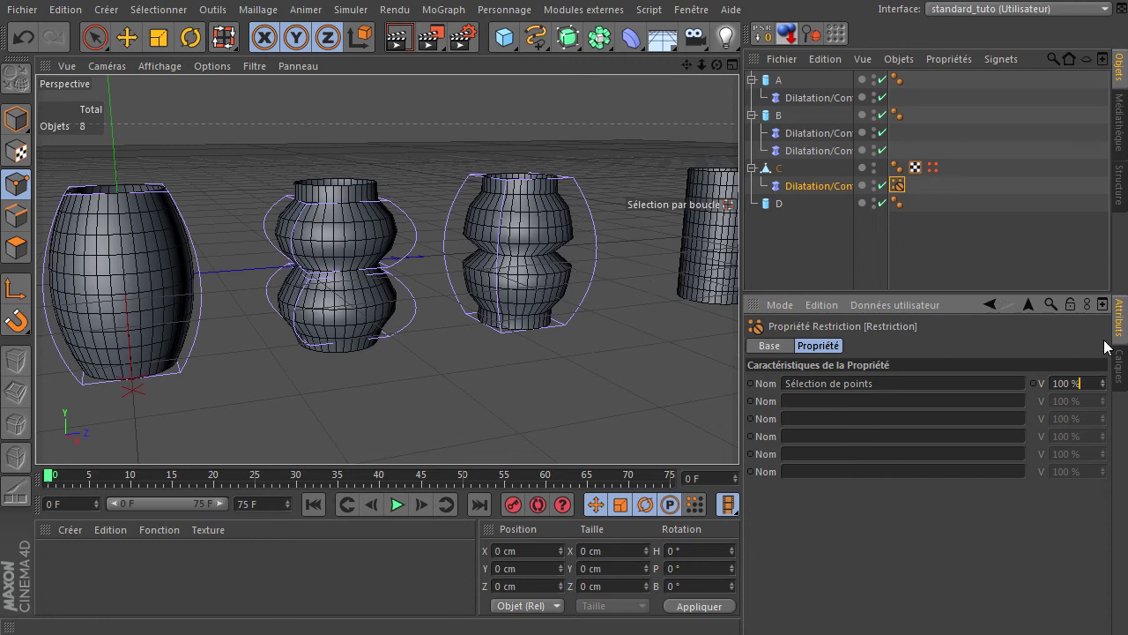
pyautogui.rightClick(1103, 381)
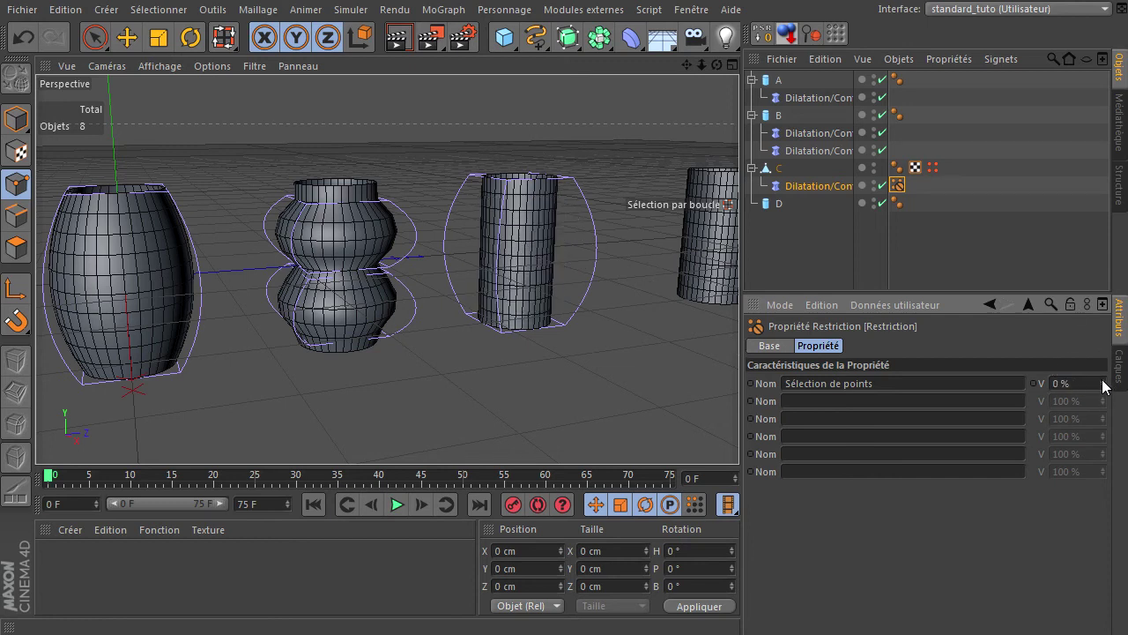
pyautogui.moveTo(1105, 386); pyautogui.dragTo(1125, 334)
pyautogui.click(882, 399)
pyautogui.click(885, 434)
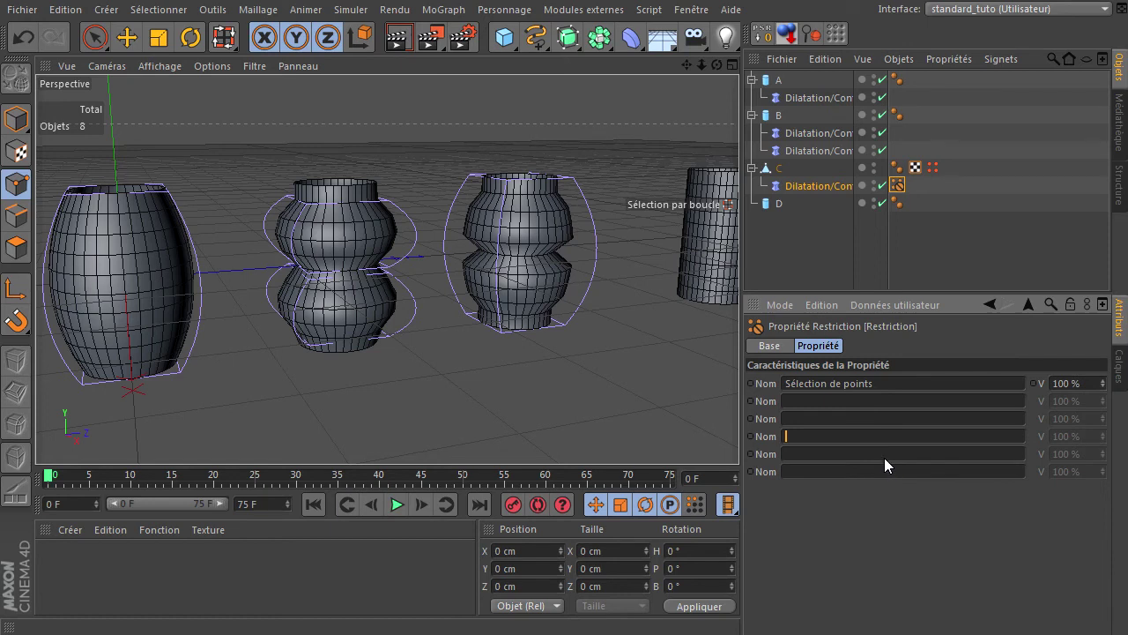
pyautogui.click(918, 384)
pyautogui.moveTo(1103, 383); pyautogui.dragTo(1102, 422)
pyautogui.moveTo(1109, 362); pyautogui.dragTo(1104, 383)
# Step: Convert cylinder D into an editable polygon object
pyautogui.moveTo(693, 60); pyautogui.dragTo(558, 272)
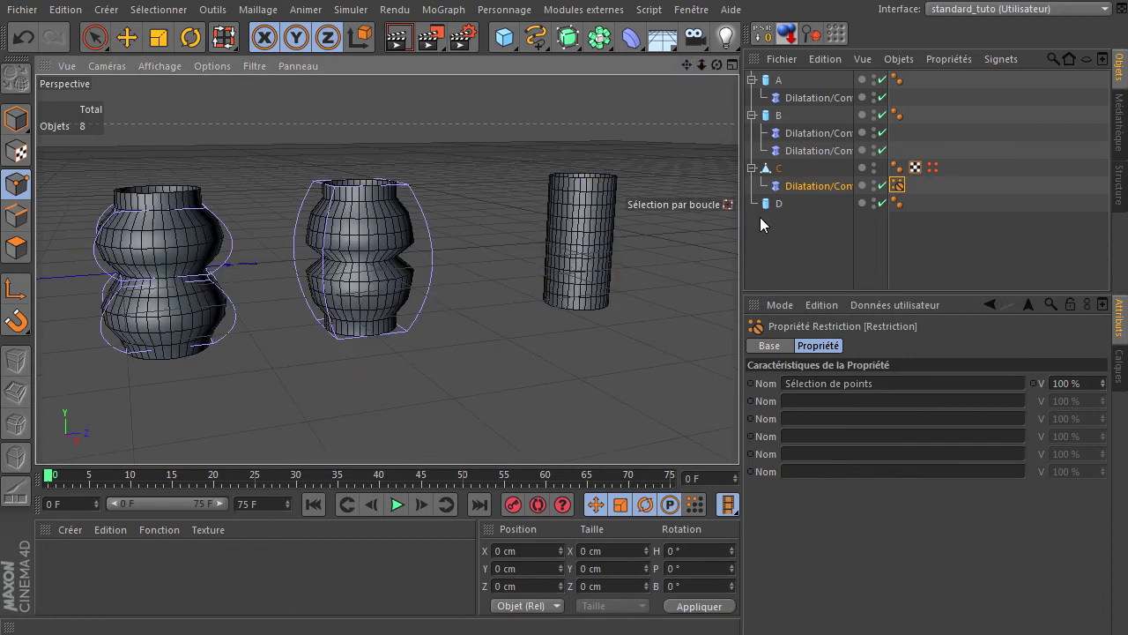
pyautogui.click(779, 204)
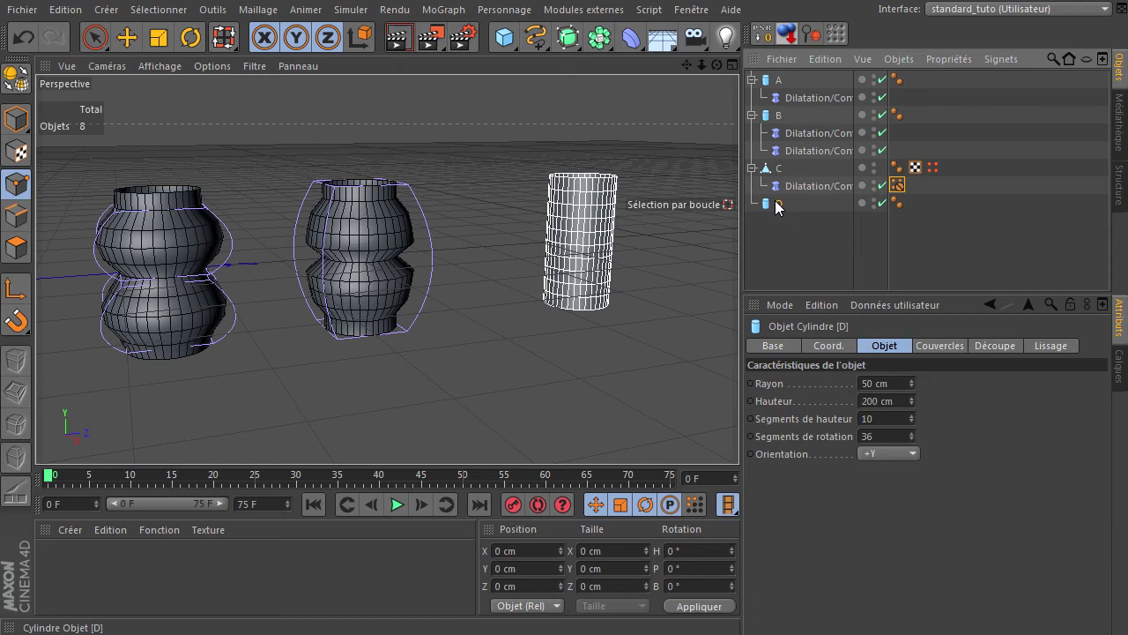
pyautogui.click(17, 81)
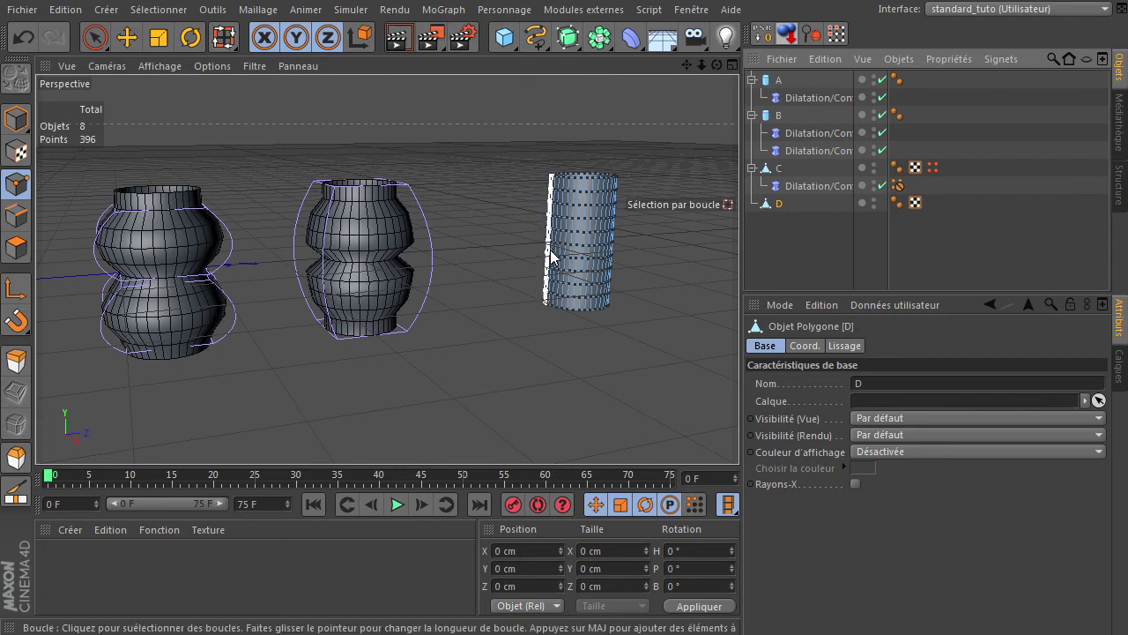
# Step: In Model mode, add a MoGraph Random effector (Effecteur Randomisation) and make it a child of cylinder D
pyautogui.scroll(4, 622, 286)
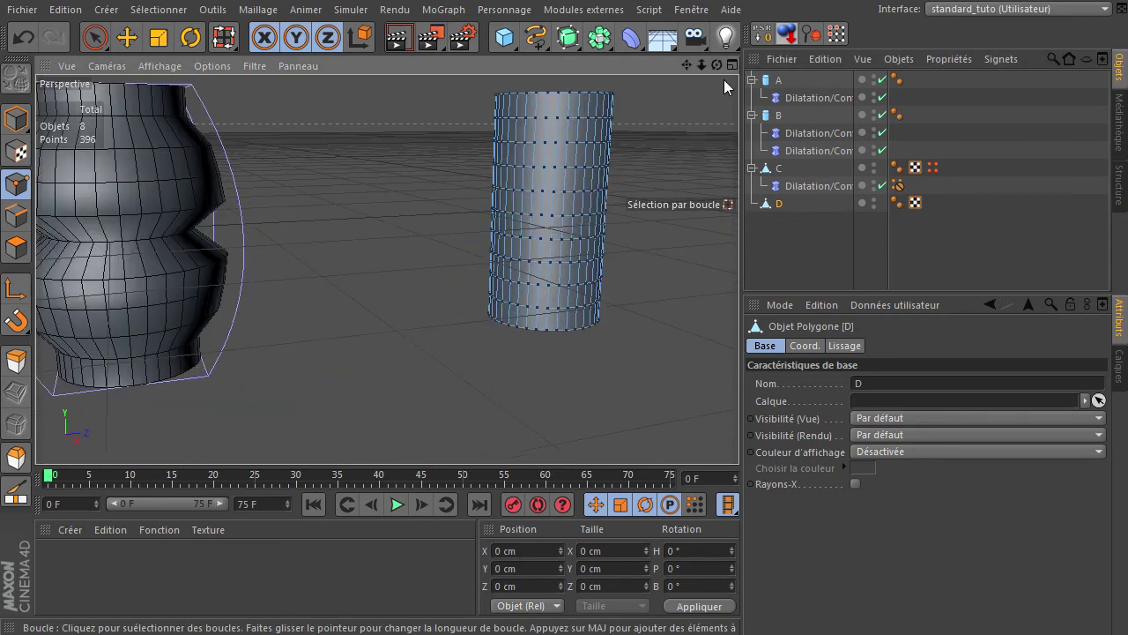
pyautogui.moveTo(687, 64); pyautogui.dragTo(213, 485)
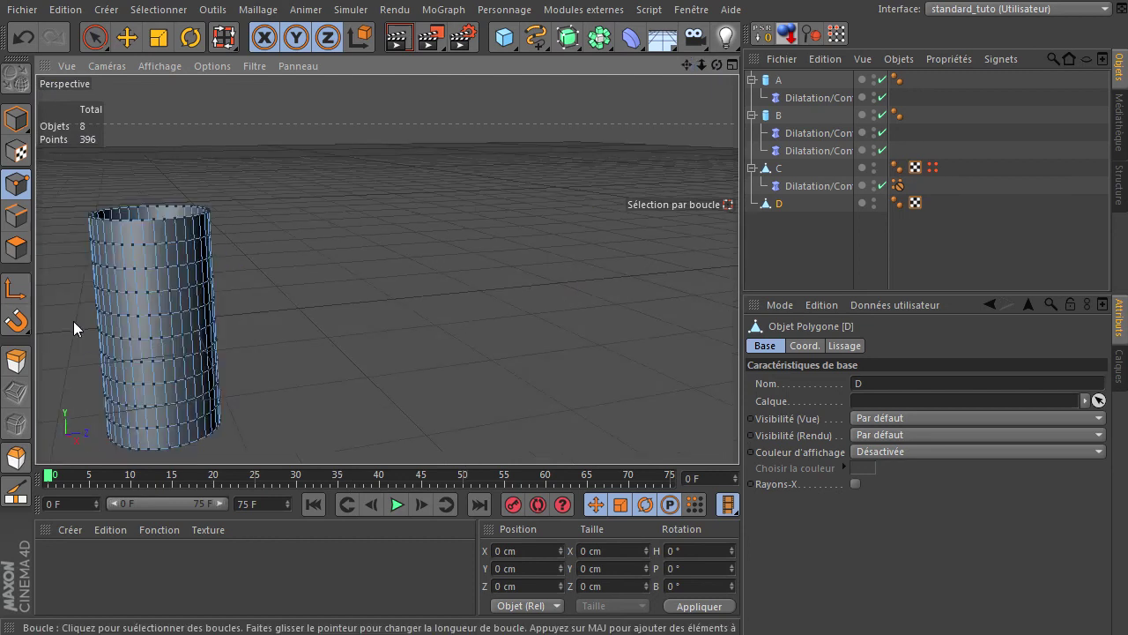
pyautogui.moveTo(686, 64); pyautogui.dragTo(739, 432)
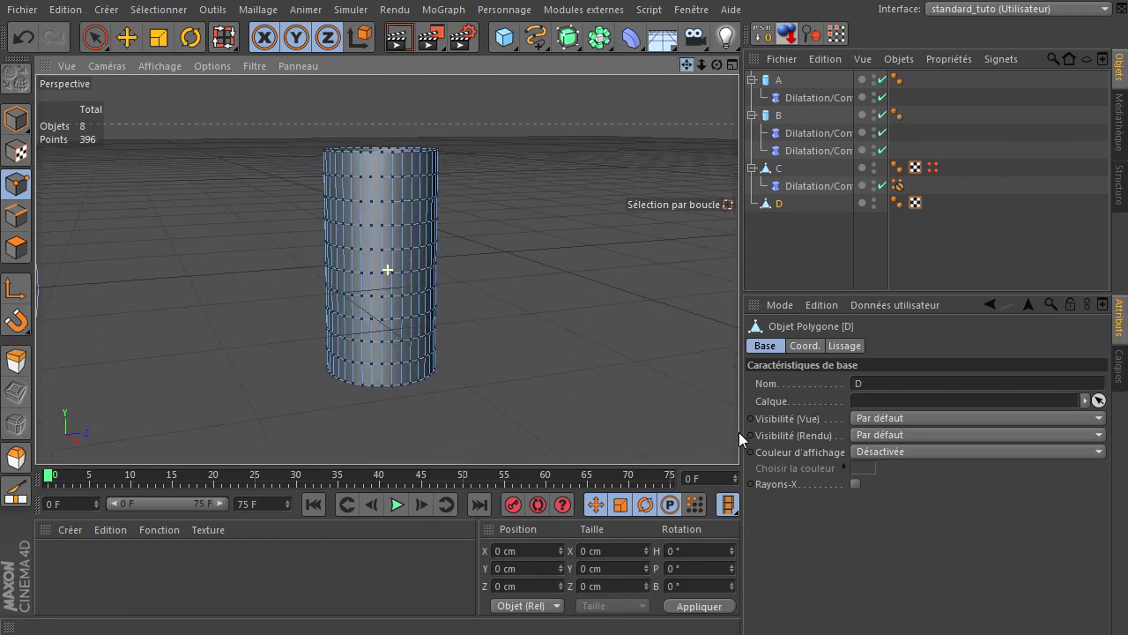
pyautogui.click(15, 118)
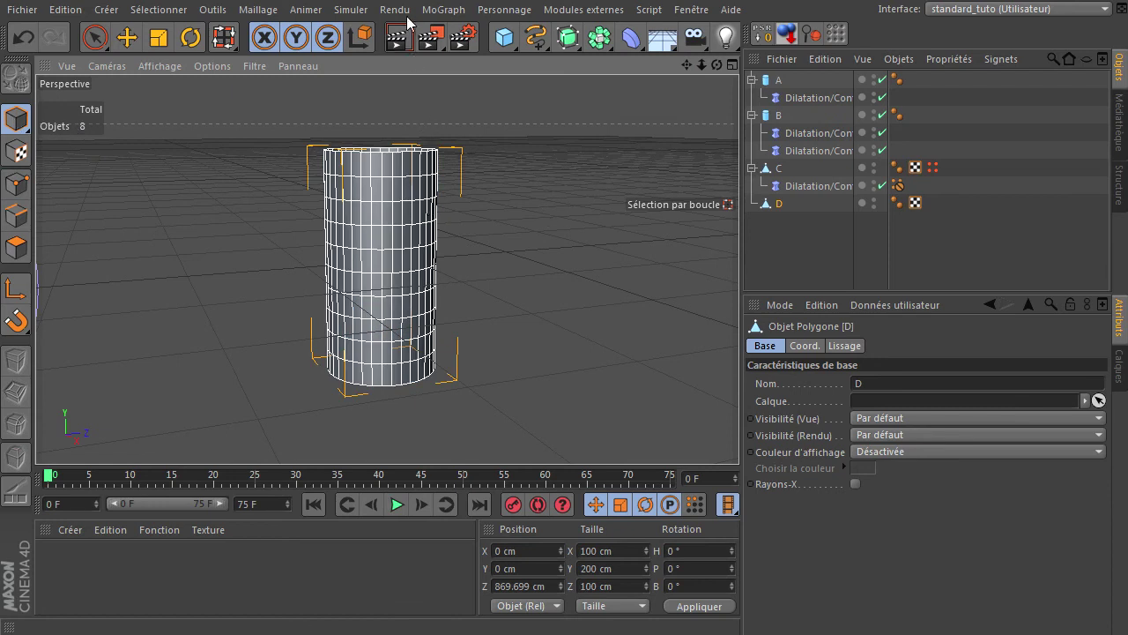
pyautogui.click(444, 9)
pyautogui.moveTo(493, 36)
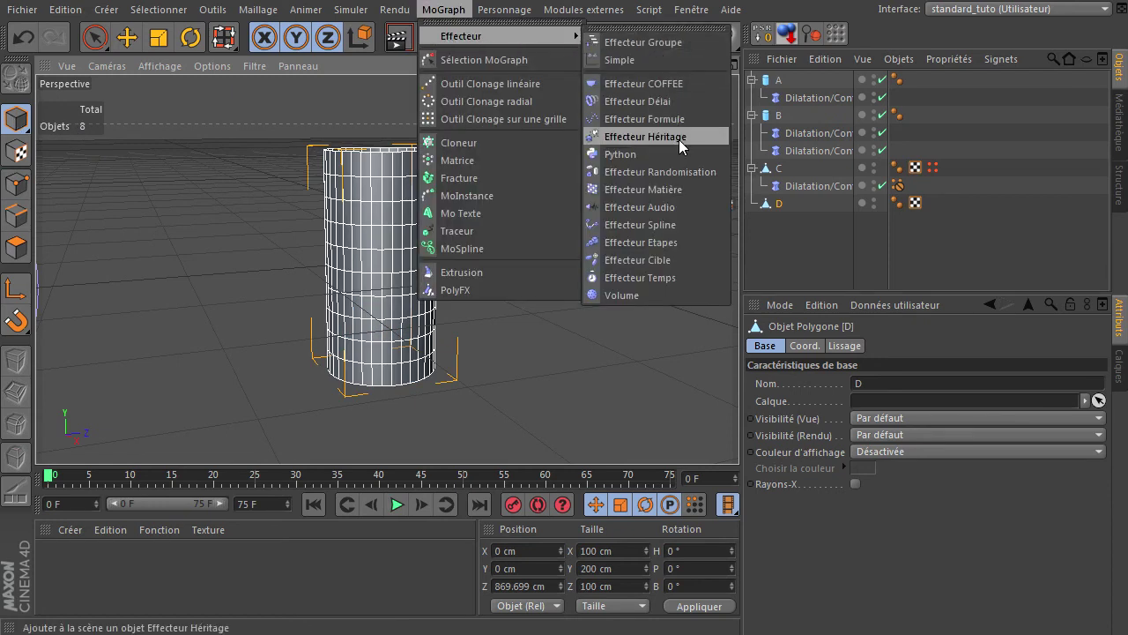
pyautogui.click(661, 172)
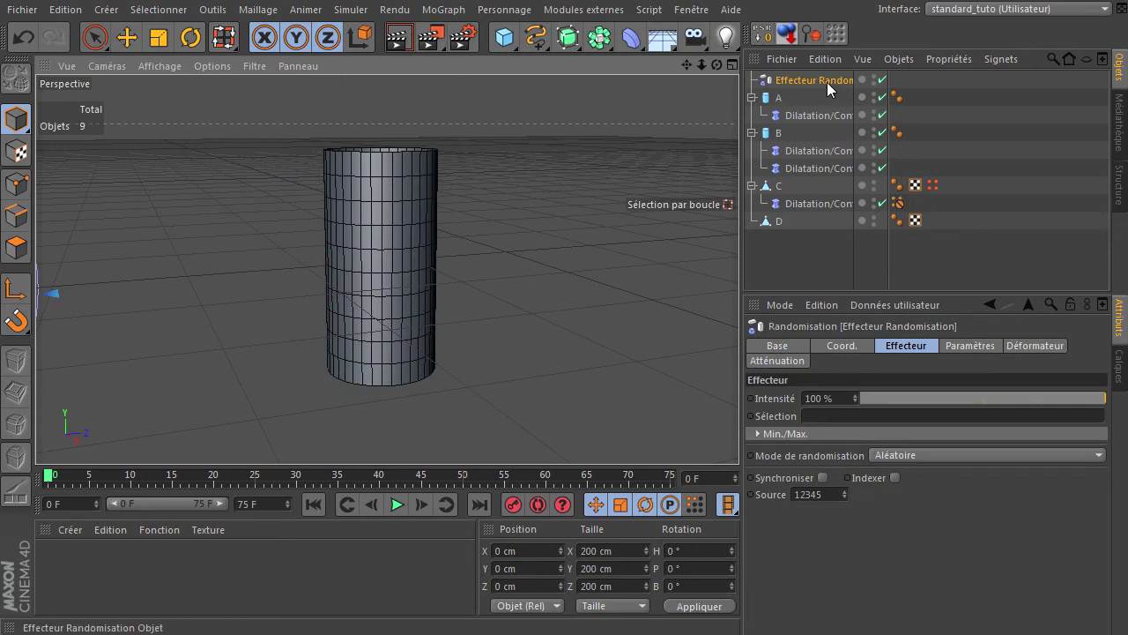
pyautogui.moveTo(774, 224); pyautogui.dragTo(781, 208)
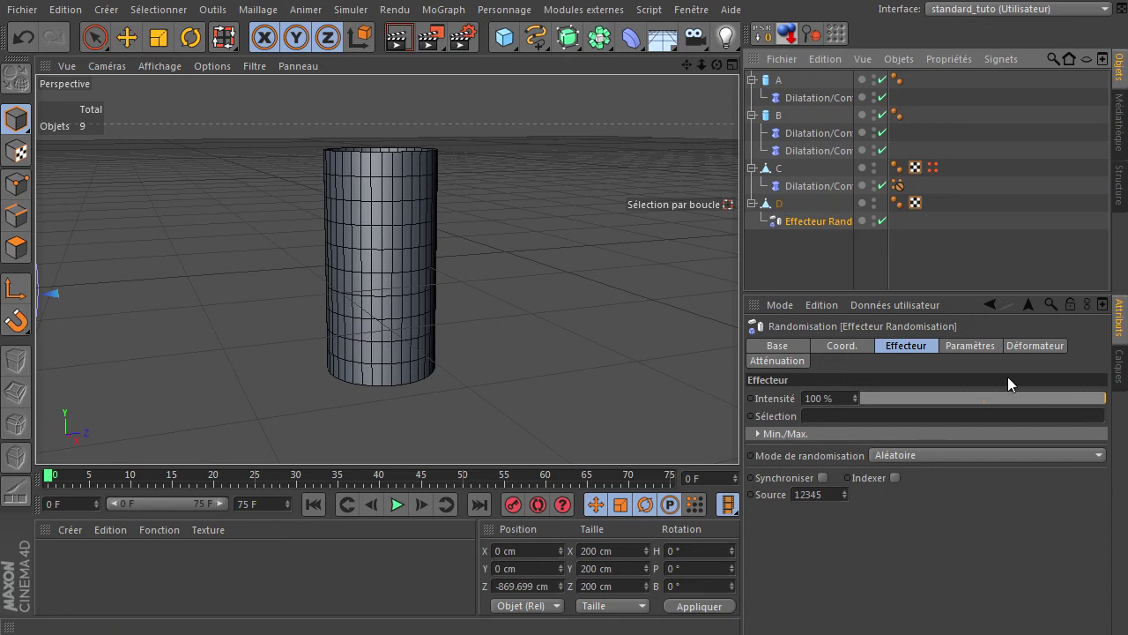
# Step: Set the Random effector's X, Y and Z position values to 10 cm and its deformation mode to Point
pyautogui.click(985, 348)
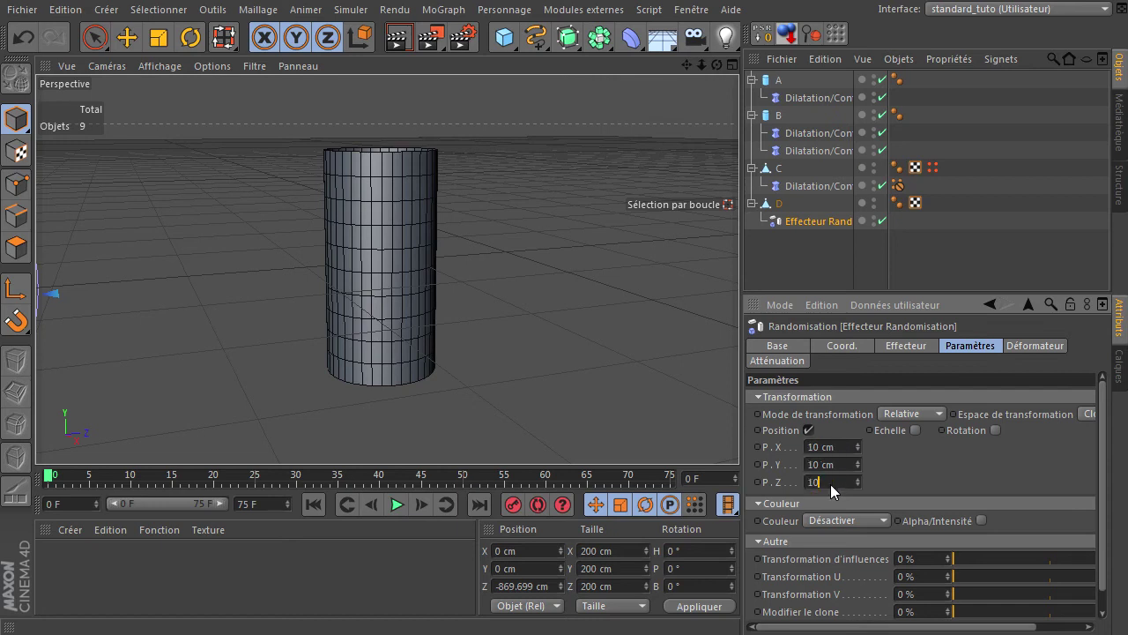
pyautogui.click(1015, 346)
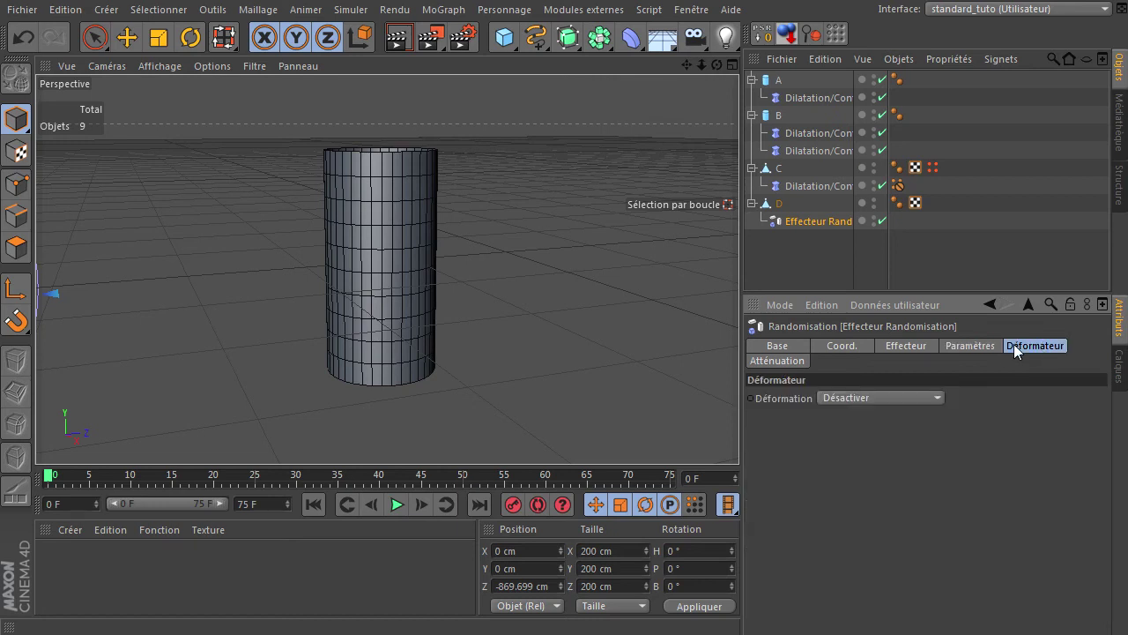
pyautogui.click(843, 397)
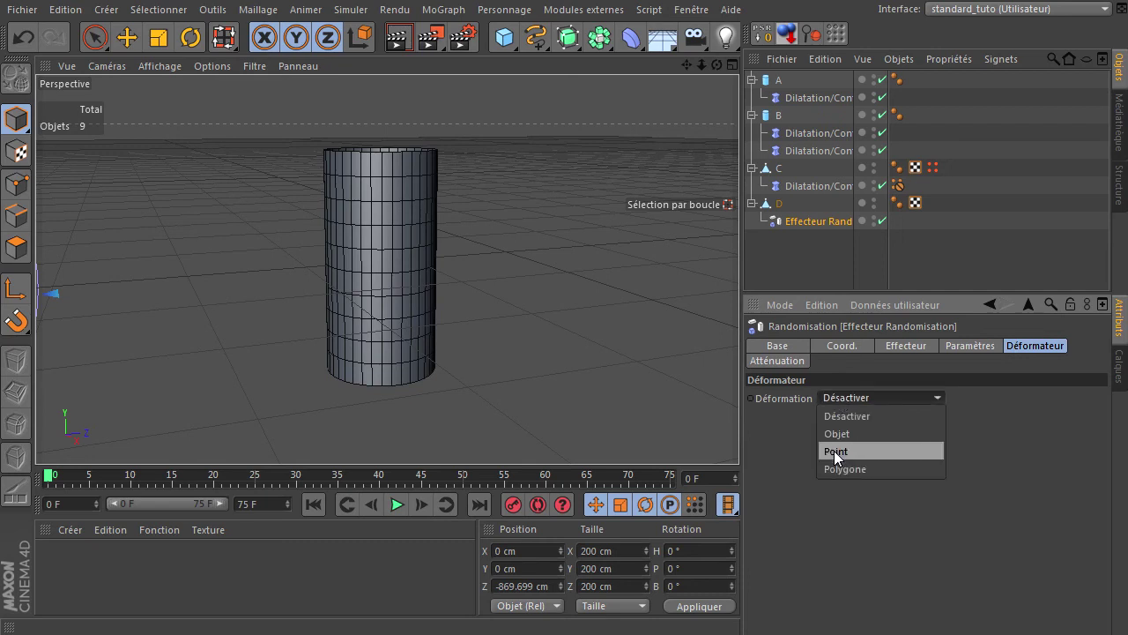
pyautogui.click(836, 452)
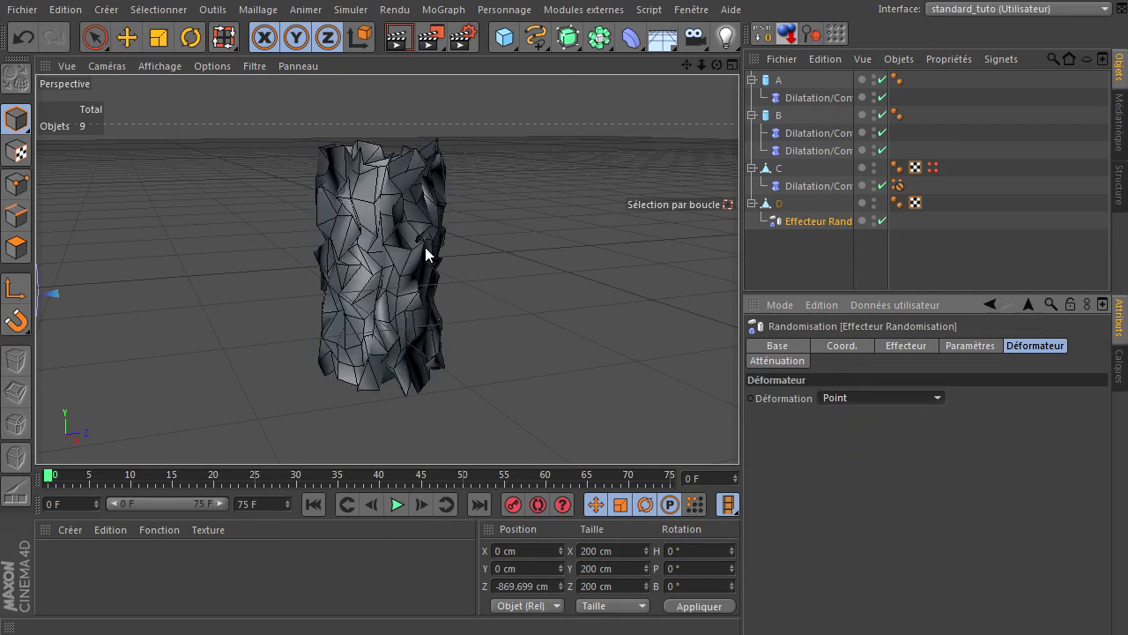
# Step: Reduce the Random effector's X, Y and Z position variation to 5 cm each
pyautogui.click(966, 346)
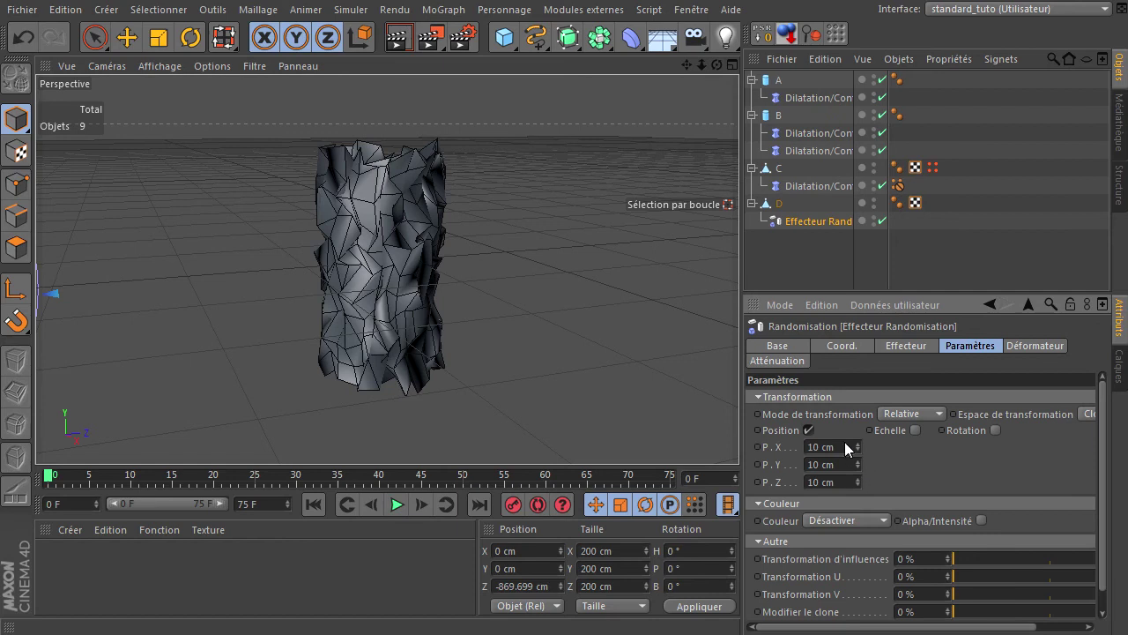
pyautogui.doubleClick(845, 468)
pyautogui.write('5')
pyautogui.doubleClick(840, 481)
pyautogui.write('5')
pyautogui.press('Return')
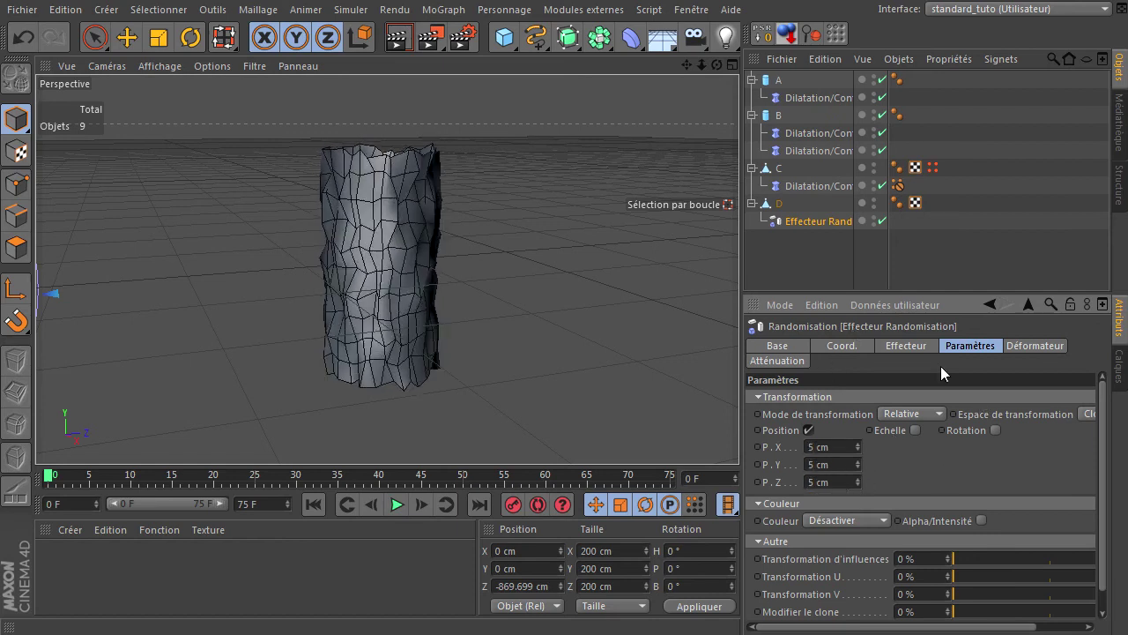
# Step: Set the Random effector's randomisation mode to Turbulence
pyautogui.click(921, 347)
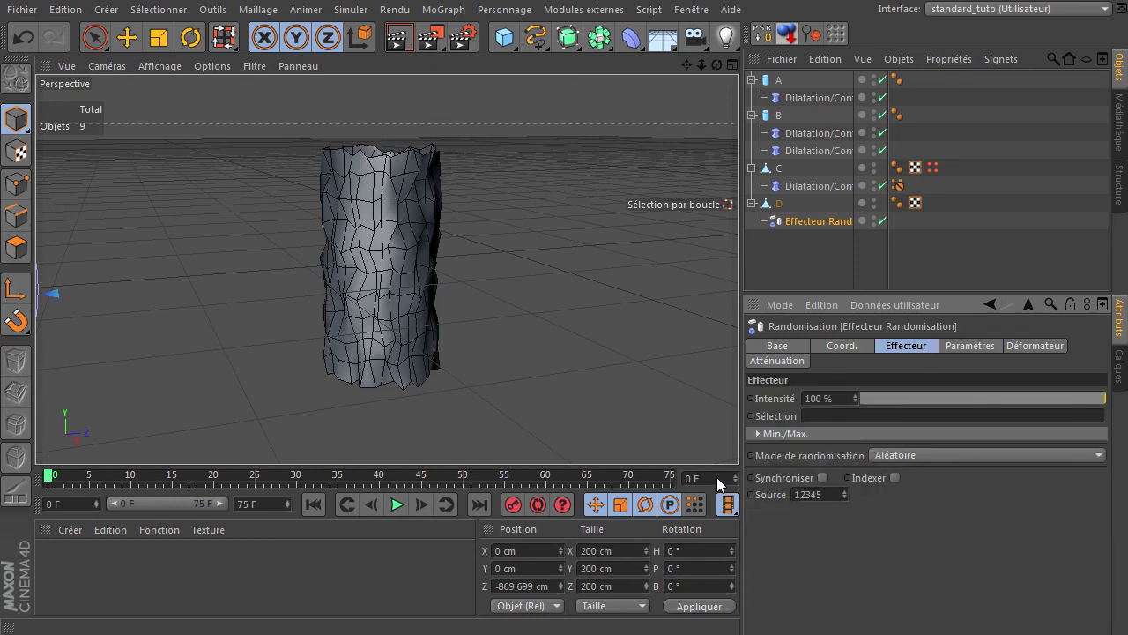
pyautogui.click(919, 456)
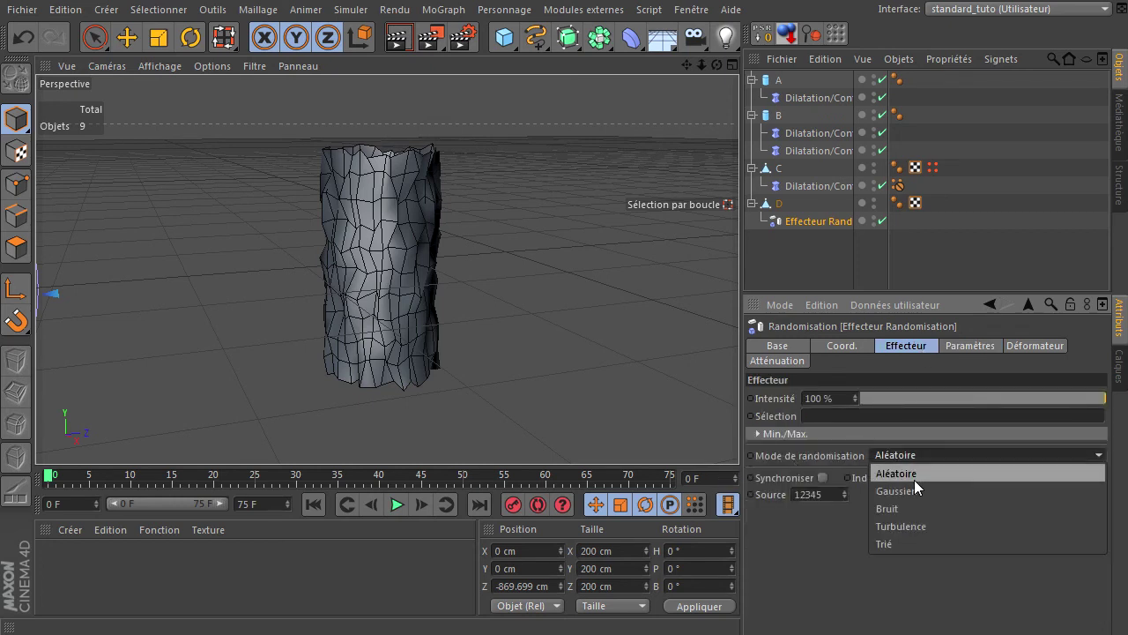
pyautogui.click(899, 525)
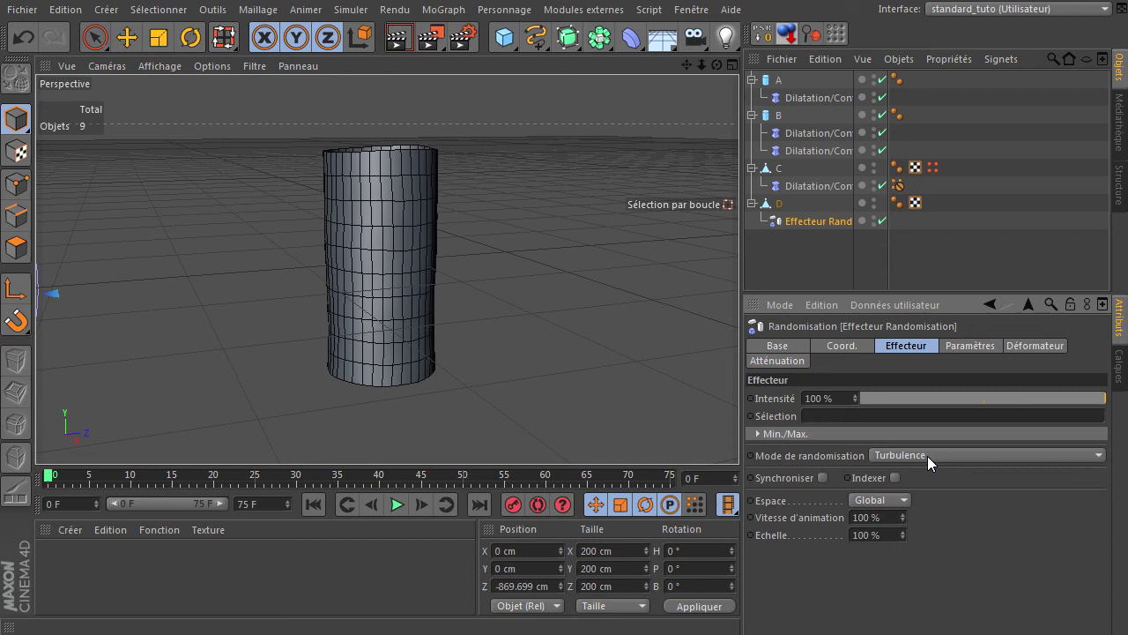
# Step: Extend the animation length to 250 frames and expand the preview range to cover all of it
pyautogui.click(267, 502)
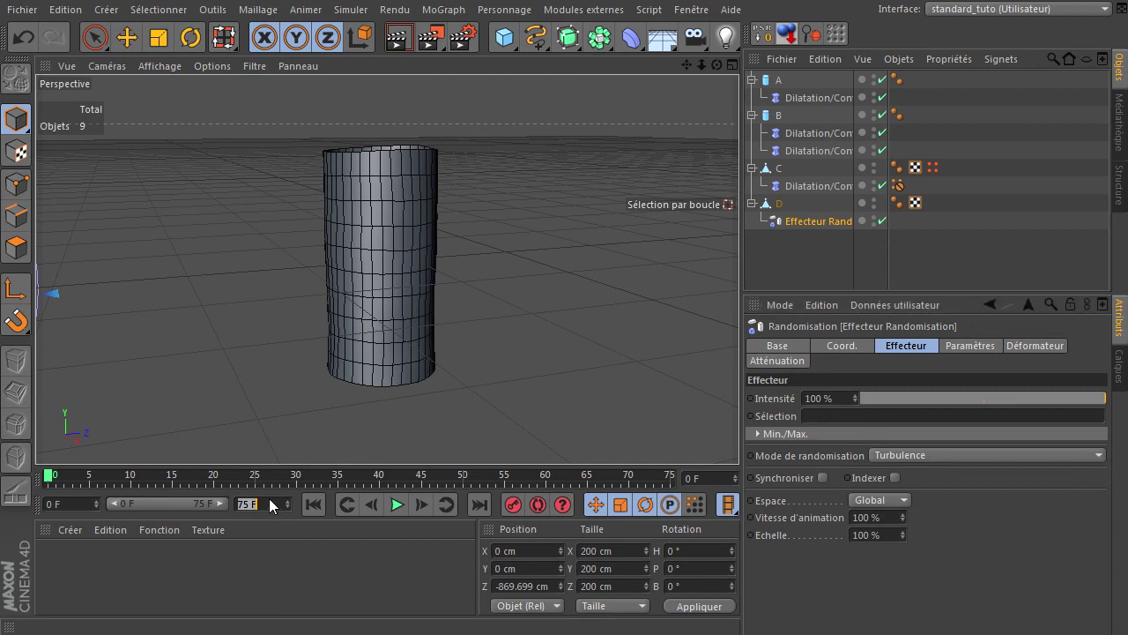
pyautogui.press('Return')
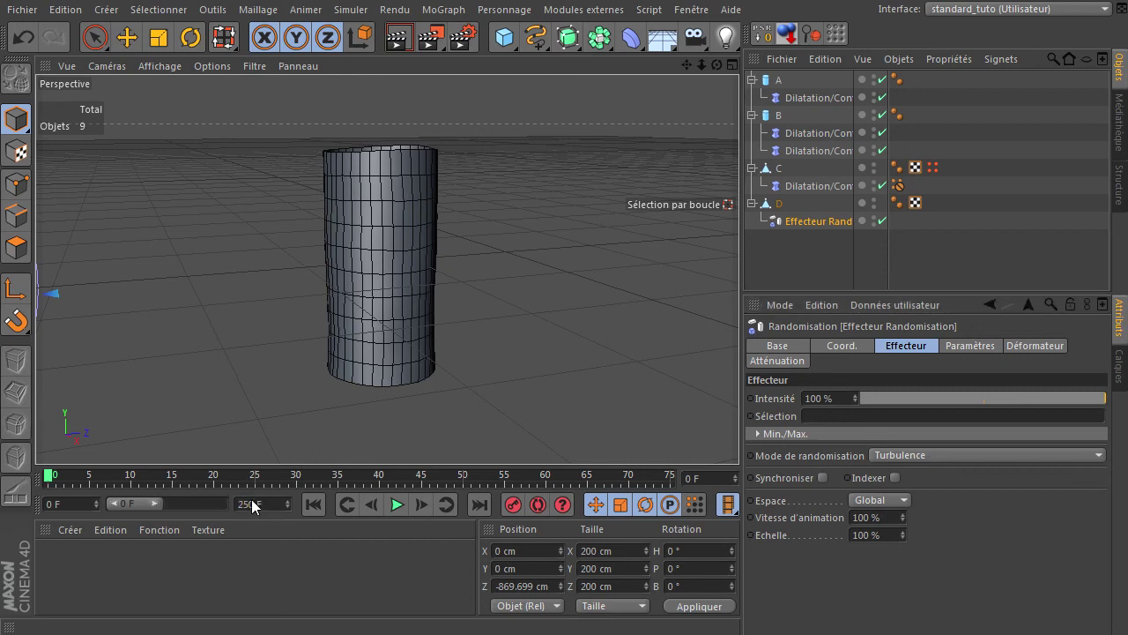
pyautogui.doubleClick(152, 502)
# Step: Play the animation to preview the turbulence on cylinder D, stop it and return to frame 0
pyautogui.click(395, 504)
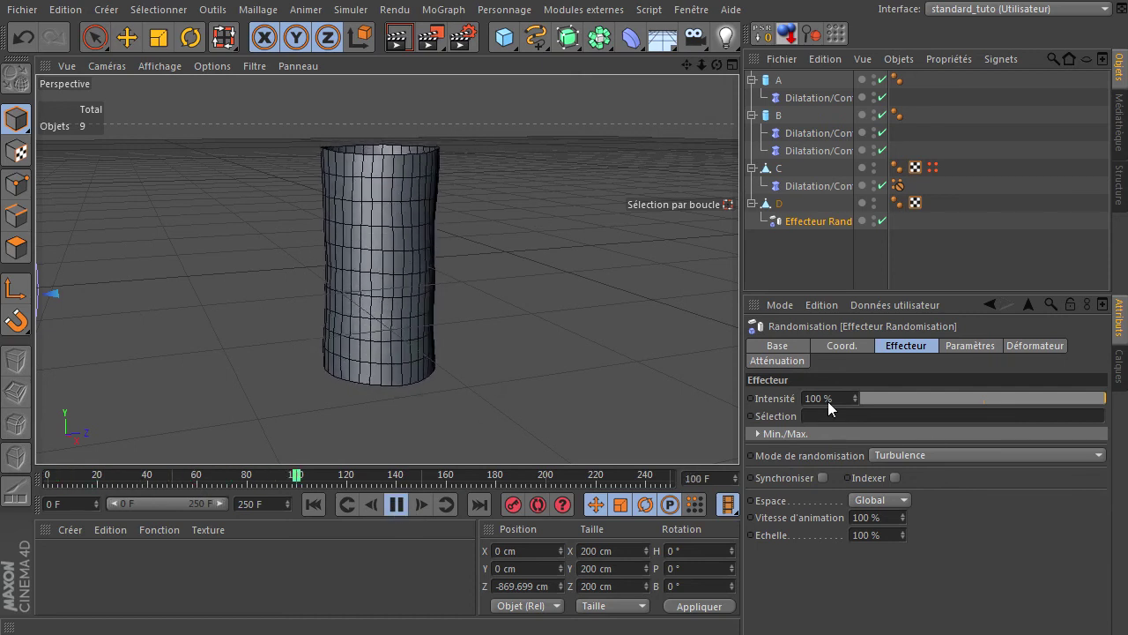
pyautogui.click(977, 346)
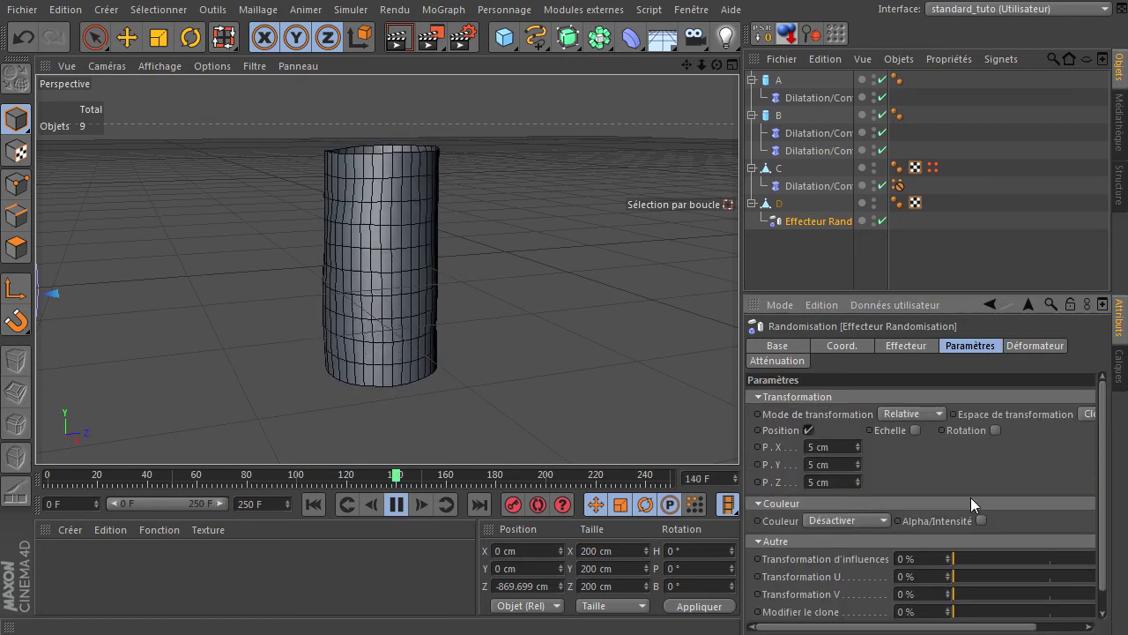
pyautogui.click(398, 504)
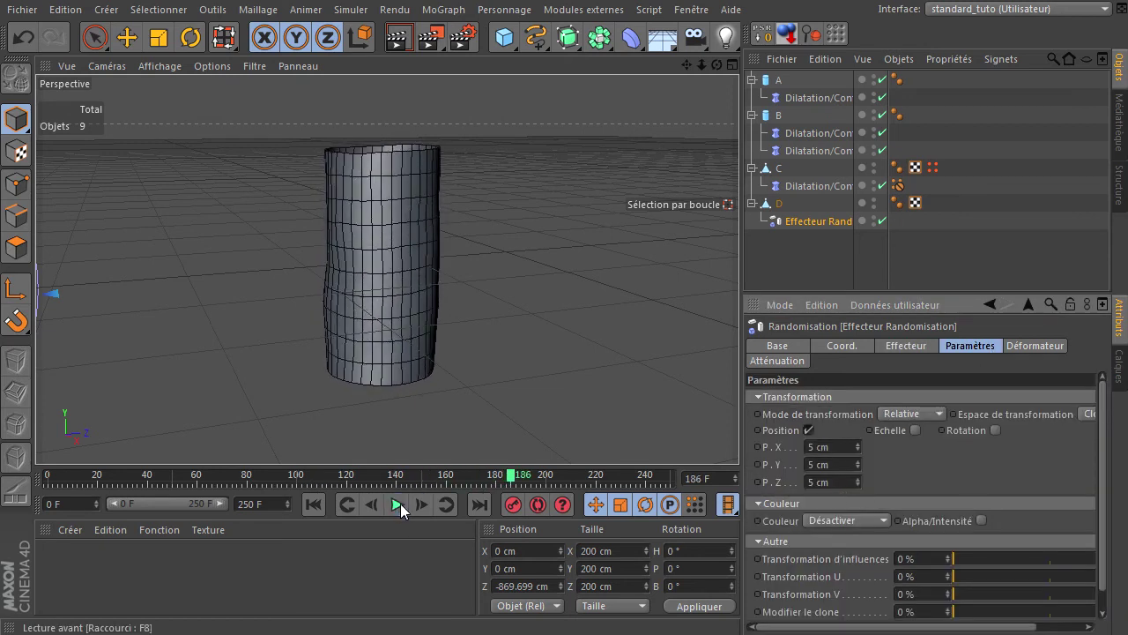
pyautogui.click(313, 504)
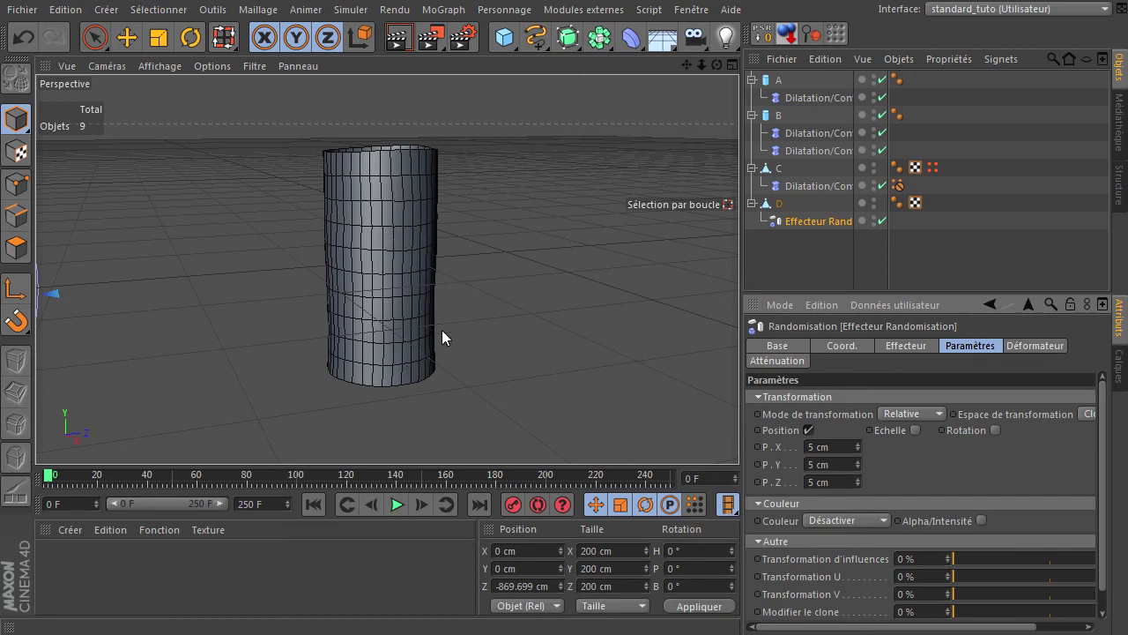
# Step: With the Random effector disabled, select five adjacent horizontal point loops around the middle of cylinder D and store them as a point selection
pyautogui.click(772, 206)
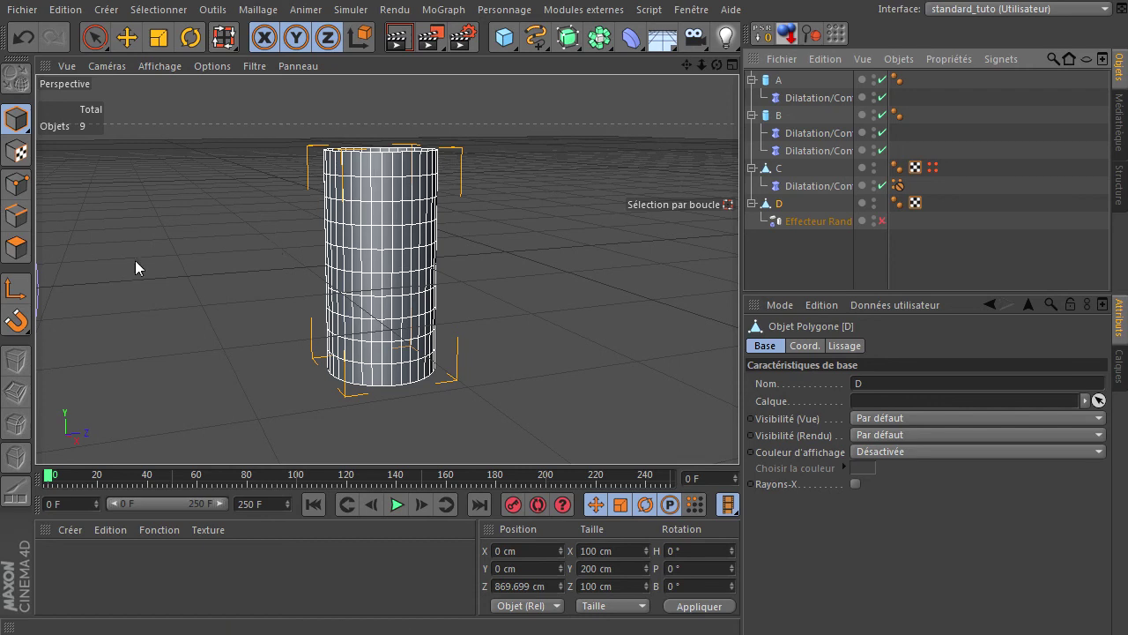
pyautogui.click(16, 184)
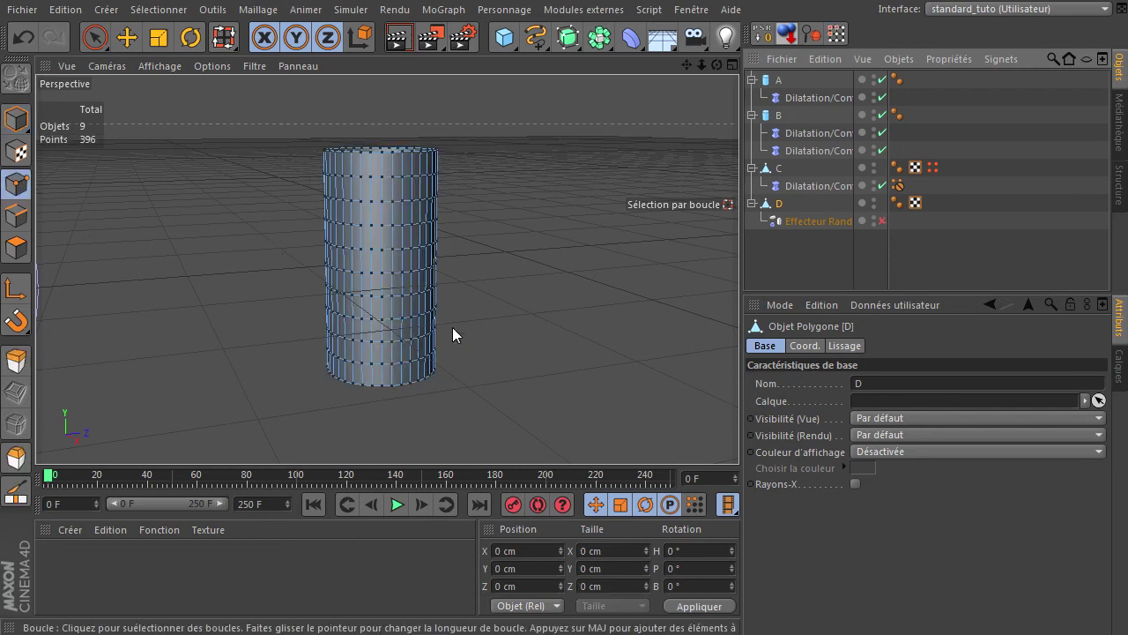
pyautogui.press('u')
pyautogui.press('l')
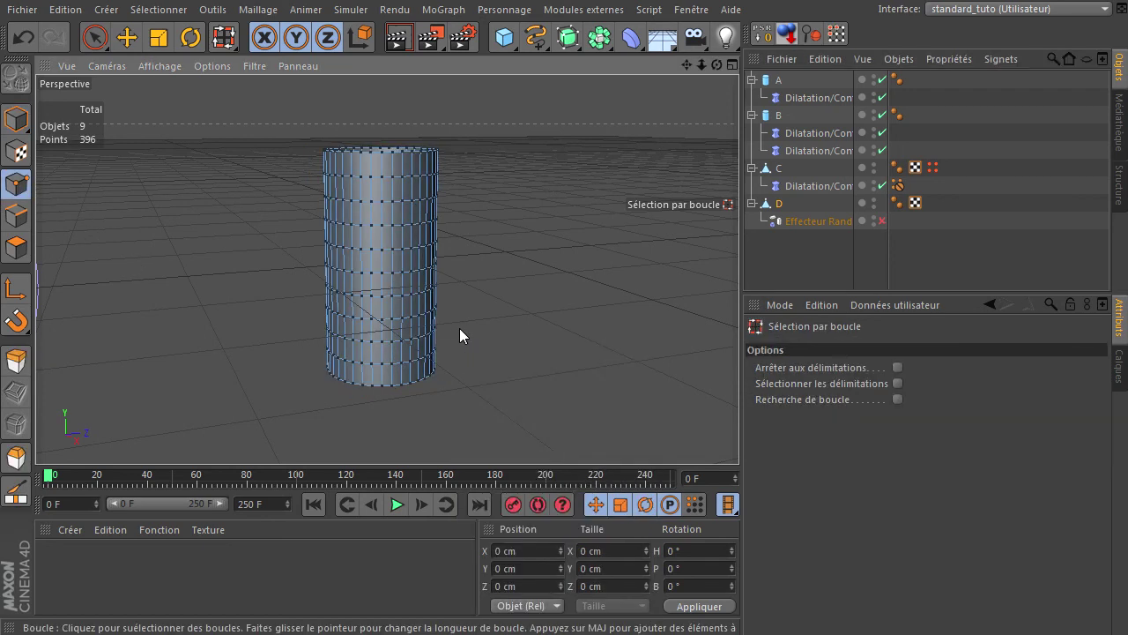
pyautogui.click(390, 225)
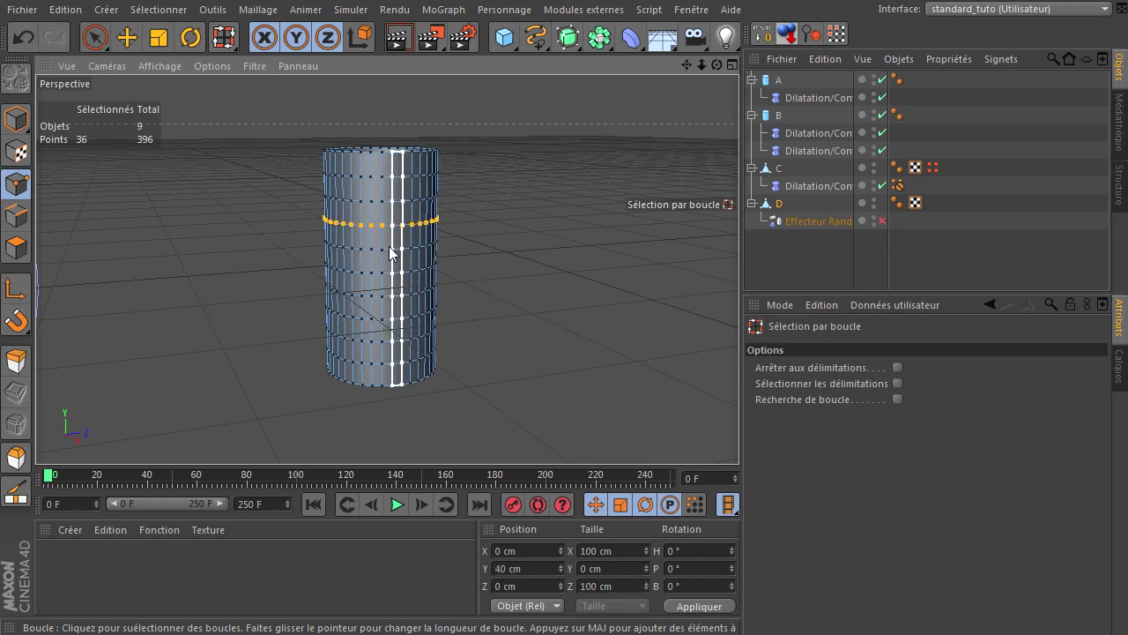
pyautogui.keyDown('shift'); pyautogui.click(388, 249); pyautogui.keyUp('shift')
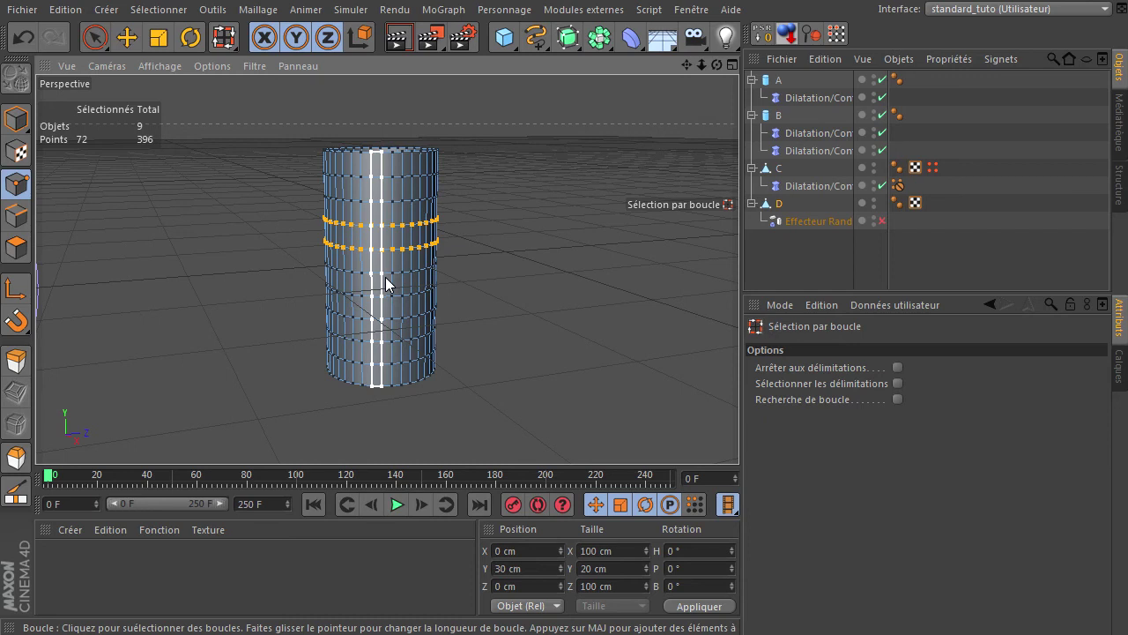
pyautogui.keyDown('shift'); pyautogui.click(386, 273); pyautogui.keyUp('shift')
pyautogui.keyDown('shift'); pyautogui.click(380, 296); pyautogui.keyUp('shift')
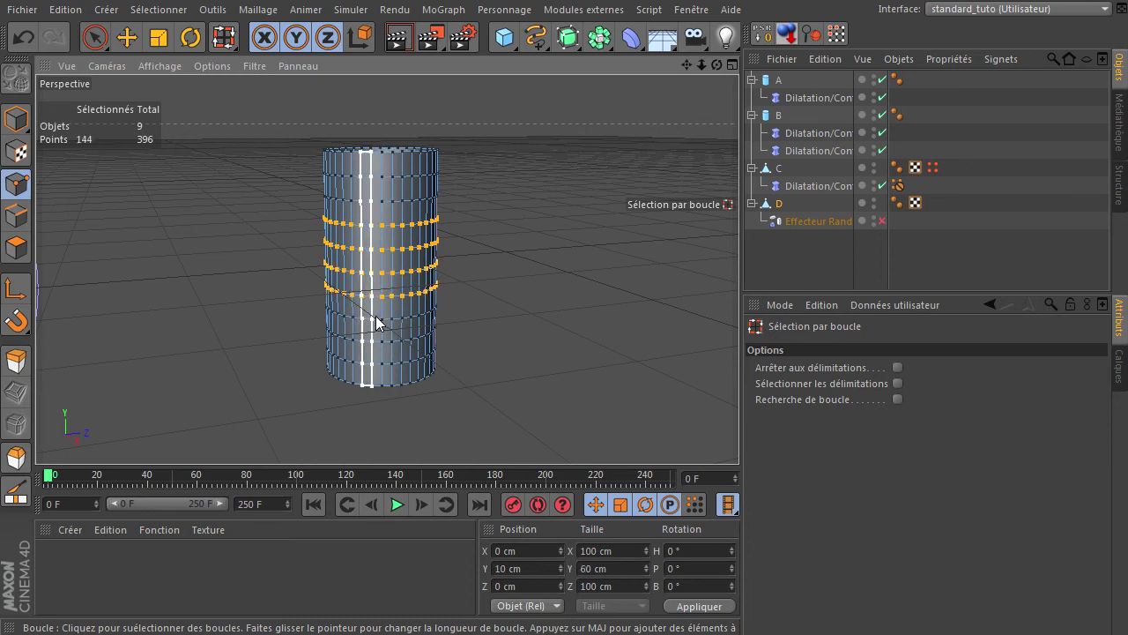
pyautogui.keyDown('shift'); pyautogui.click(367, 319); pyautogui.keyUp('shift')
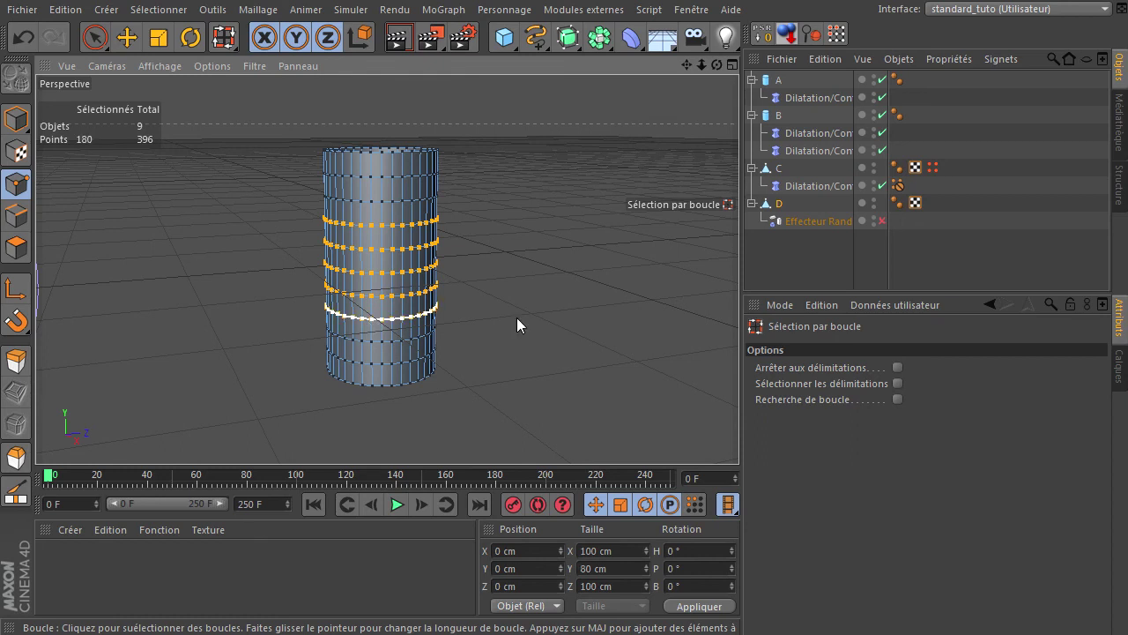
pyautogui.click(161, 11)
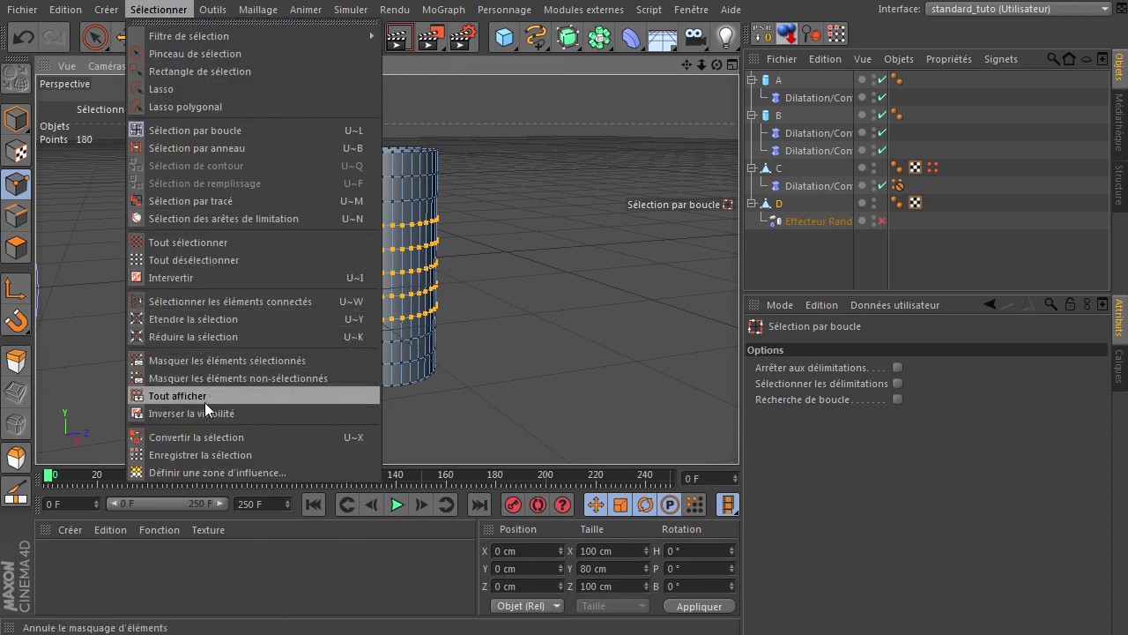
pyautogui.click(197, 453)
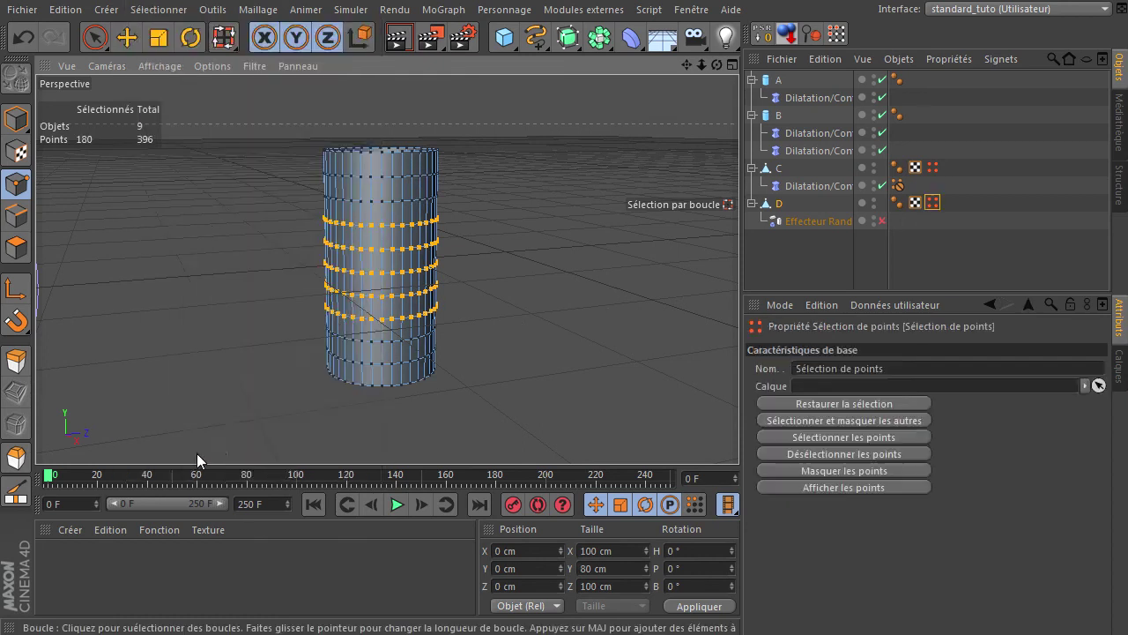
# Step: Re-enable the Random effector and give it a Restriction tag that uses cylinder D's stored point selection
pyautogui.click(882, 221)
pyautogui.click(796, 224)
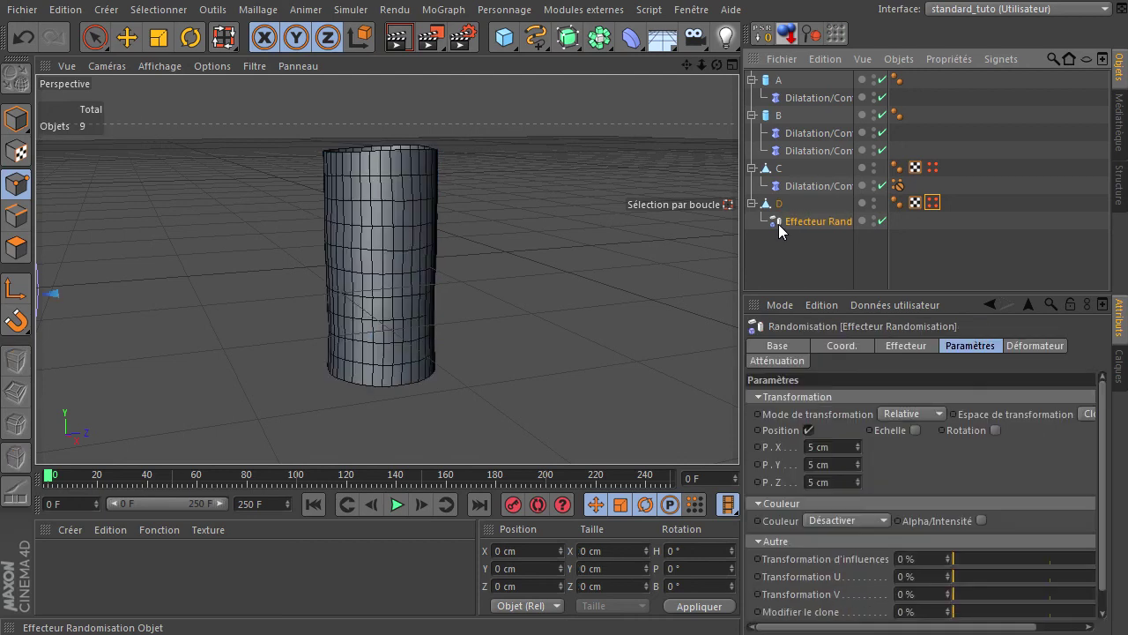
pyautogui.rightClick(778, 224)
pyautogui.moveTo(931, 235)
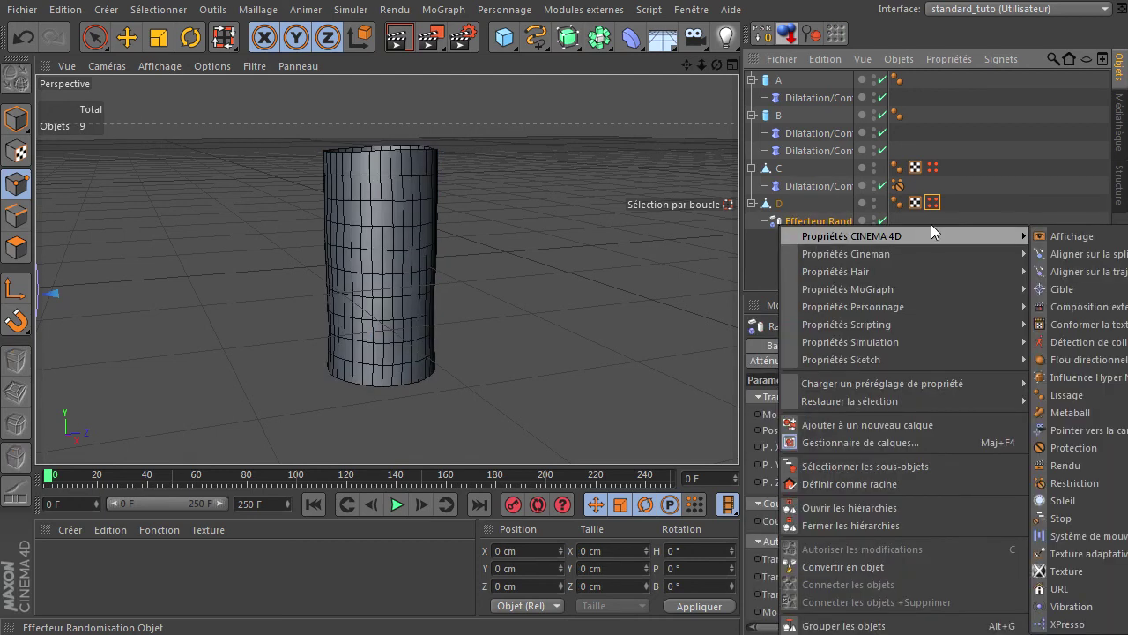
pyautogui.click(1073, 483)
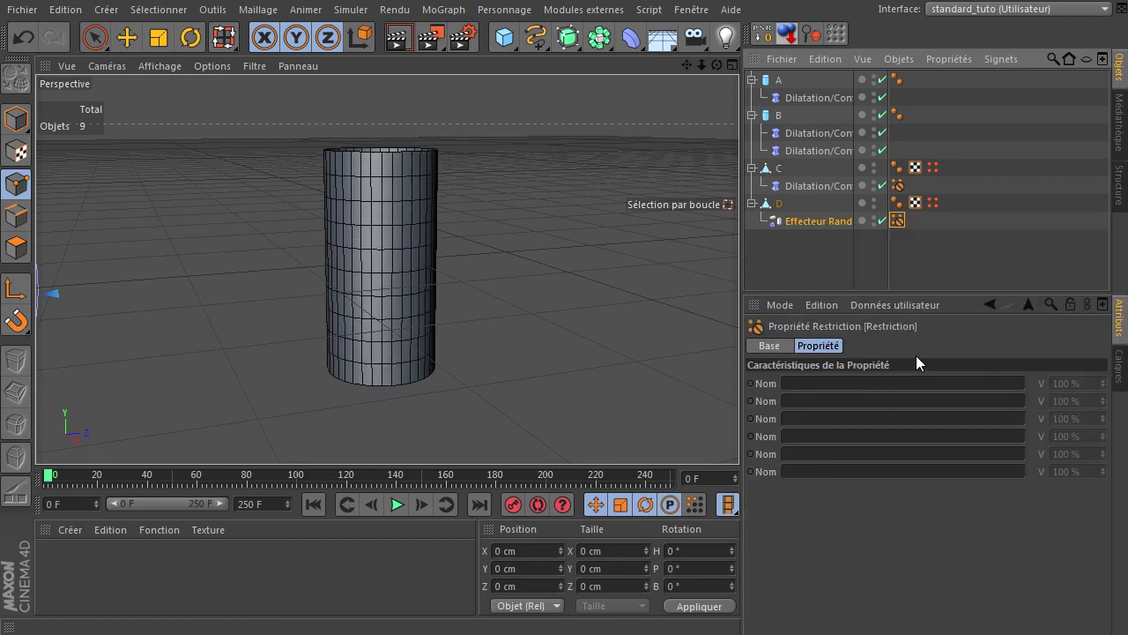
pyautogui.click(933, 203)
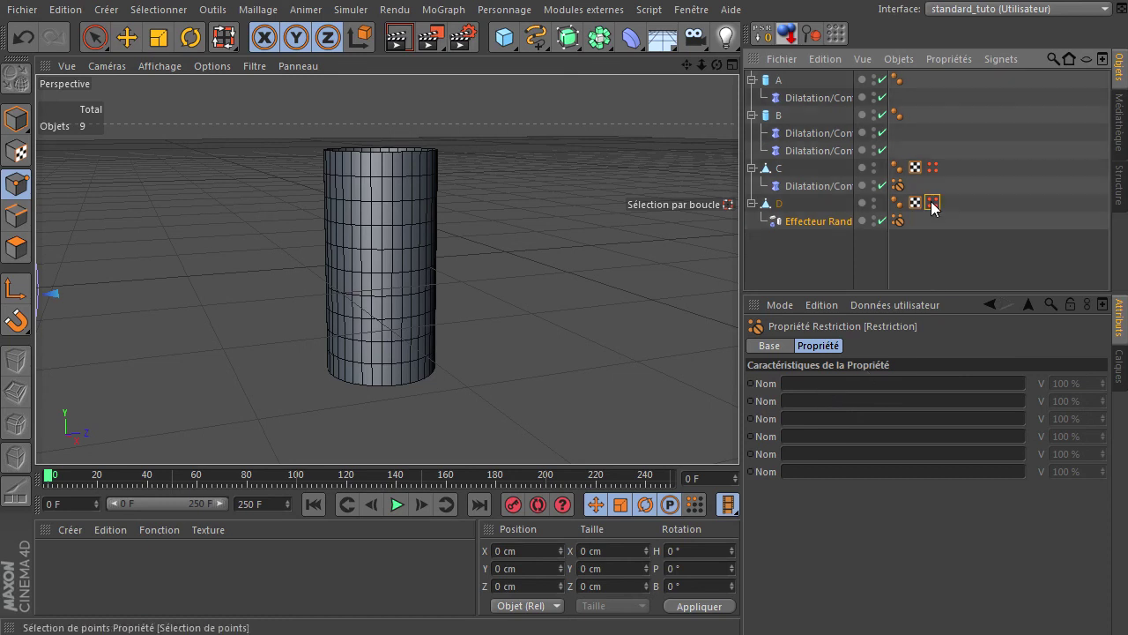
pyautogui.moveTo(823, 350); pyautogui.dragTo(809, 381)
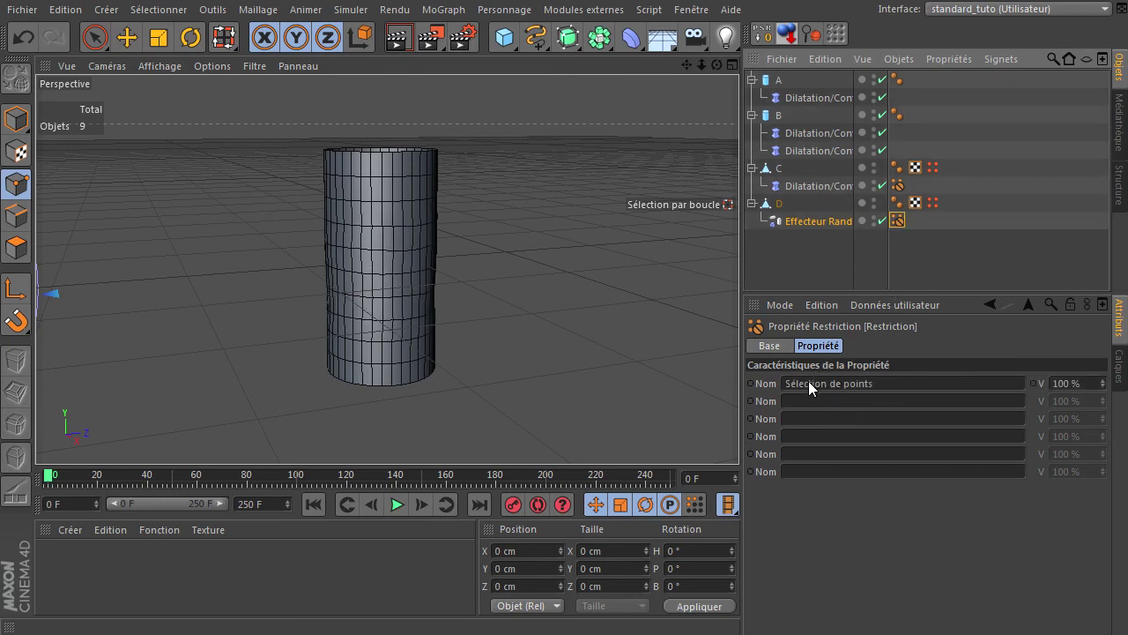
# Step: Play the animation to check the restricted turbulence on cylinder D, then stop playback
pyautogui.click(395, 504)
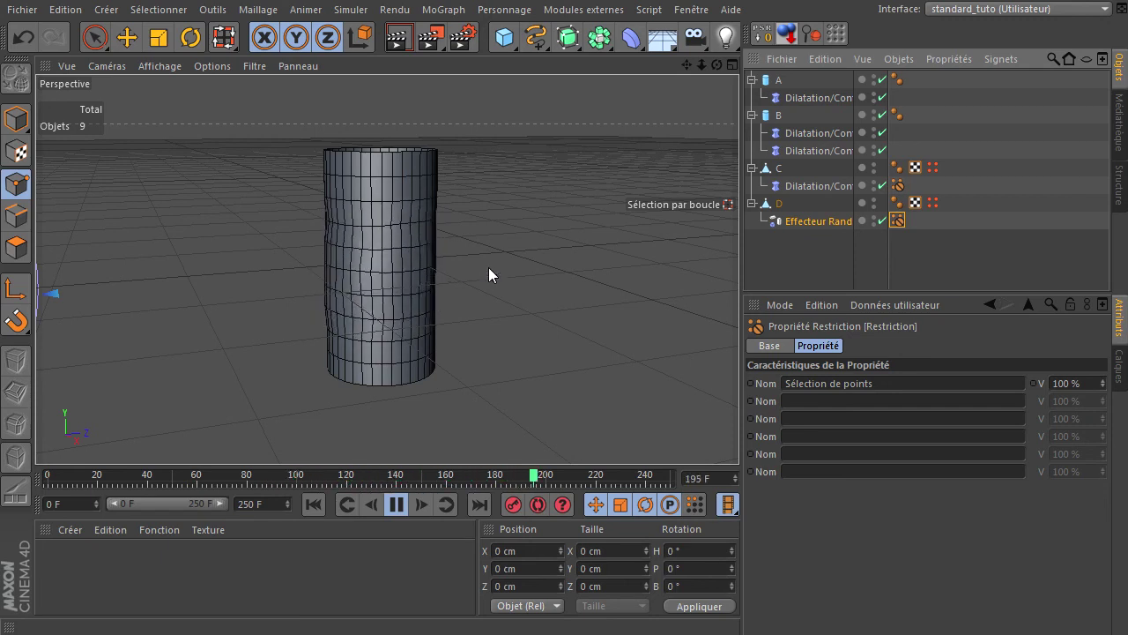
pyautogui.click(400, 508)
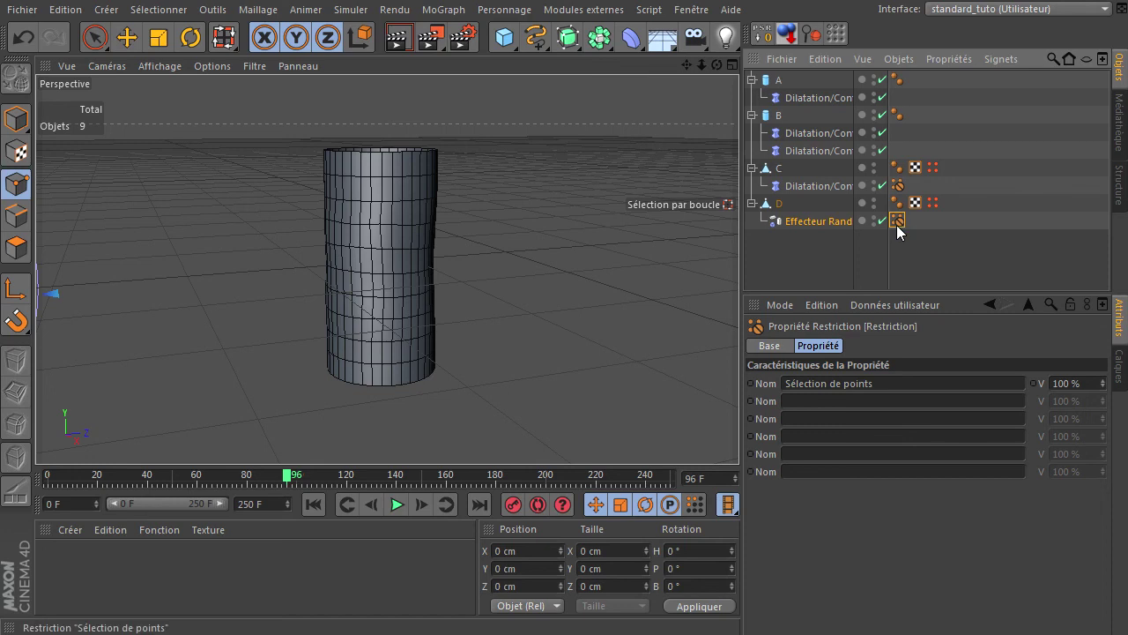
pyautogui.click(631, 38)
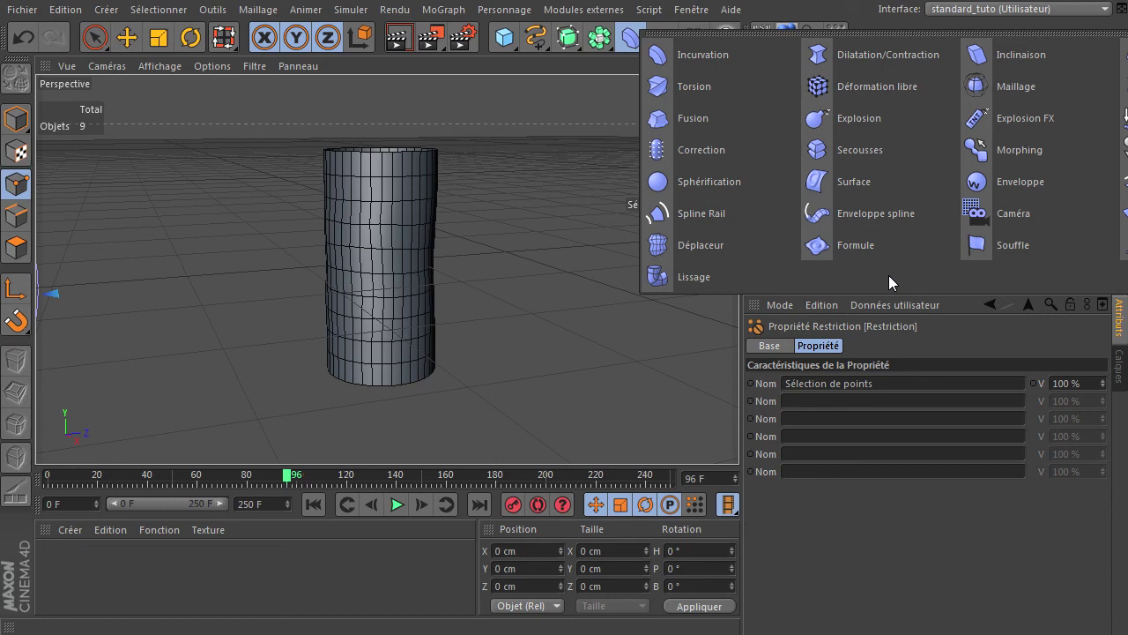
pyautogui.click(942, 555)
pyautogui.scroll(-5, 512, 322)
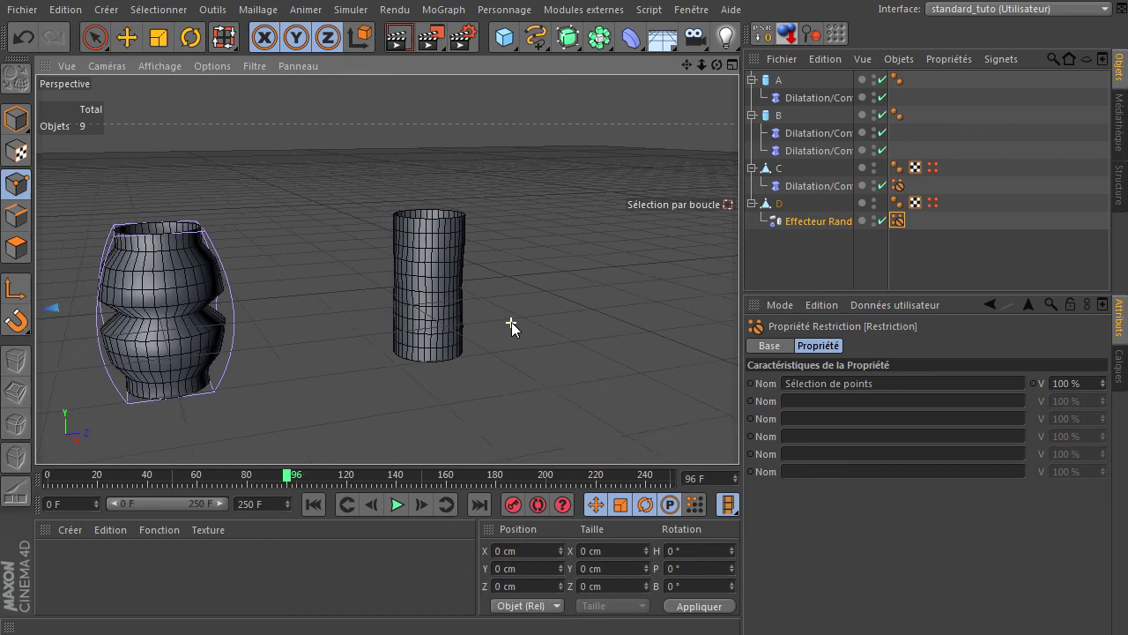
pyautogui.moveTo(685, 68); pyautogui.dragTo(887, 53)
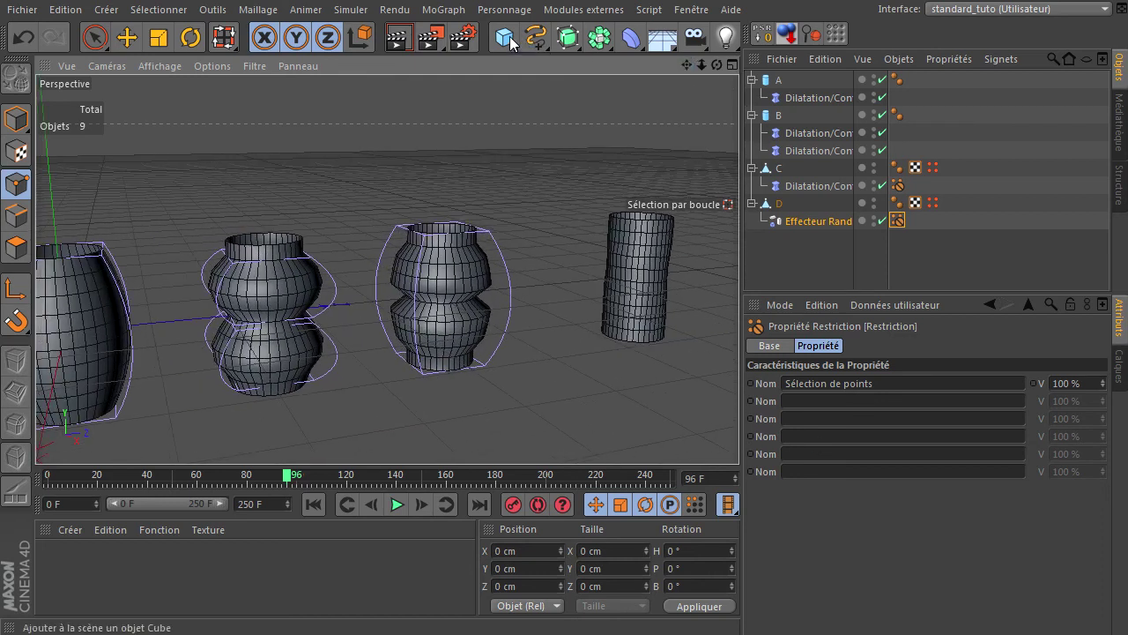
pyautogui.click(630, 38)
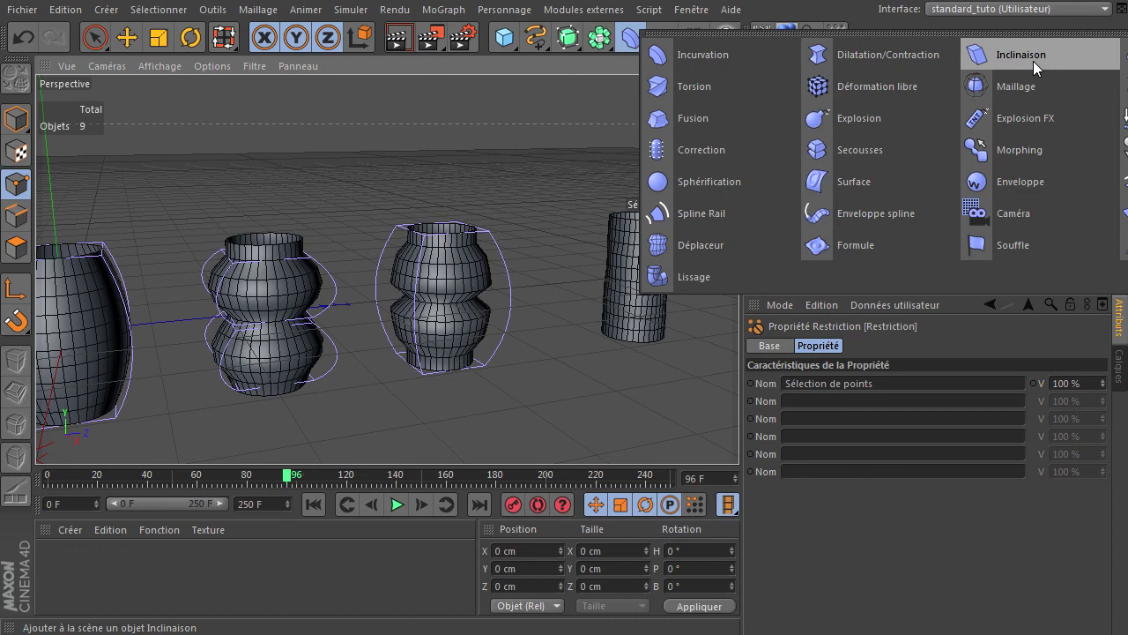
pyautogui.click(979, 544)
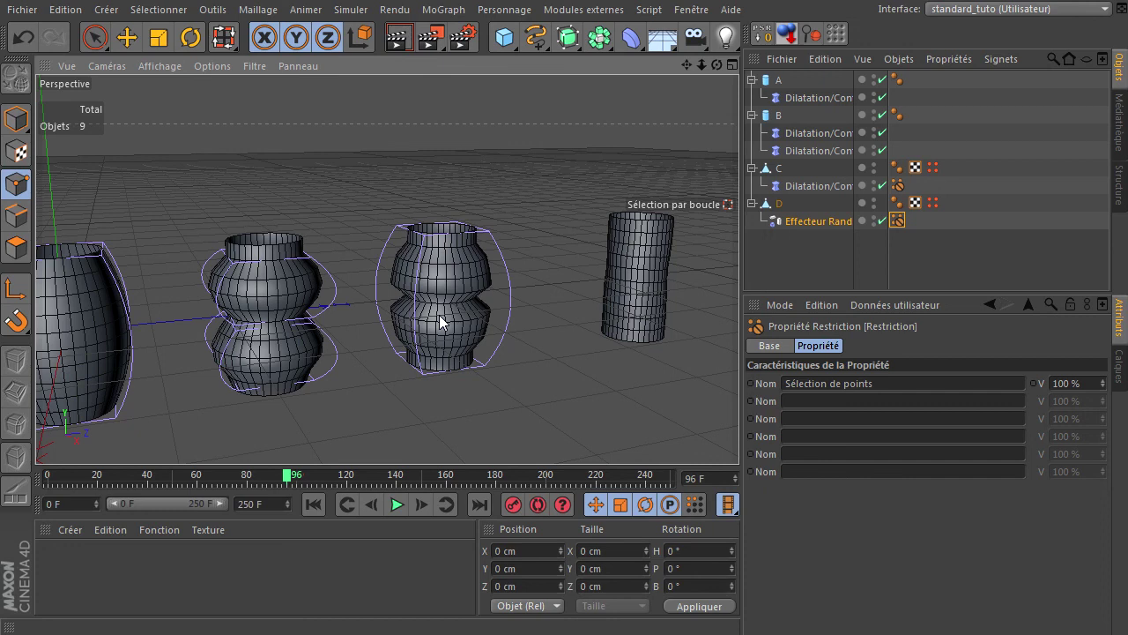
# Step: Reduce the Random effector's X, Y and Z position variation to 2 cm each while the animation plays, then stop playback
pyautogui.click(831, 225)
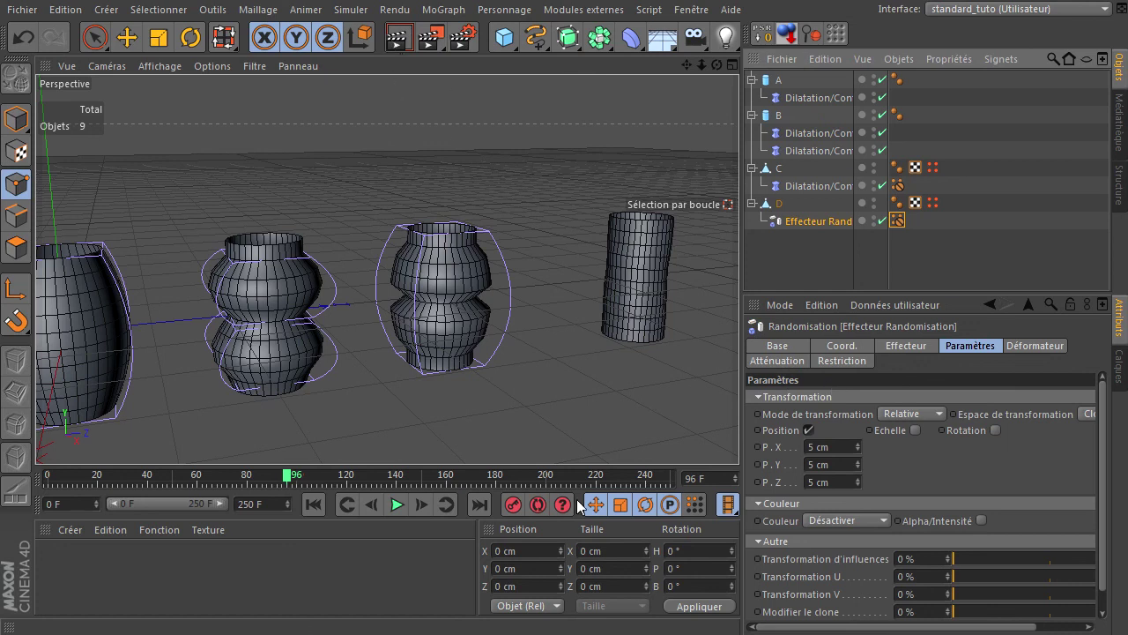
pyautogui.click(395, 504)
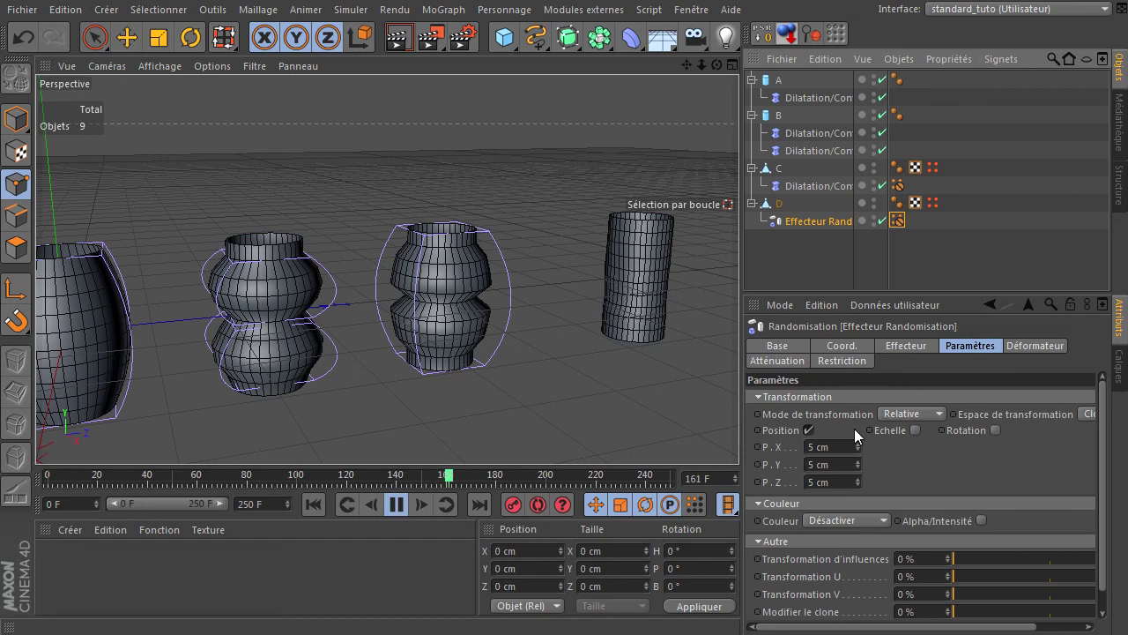
pyautogui.click(834, 450)
pyautogui.write('2')
pyautogui.press('Return')
pyautogui.click(838, 466)
pyautogui.write('2')
pyautogui.click(844, 483)
pyautogui.write('2')
pyautogui.press('Return')
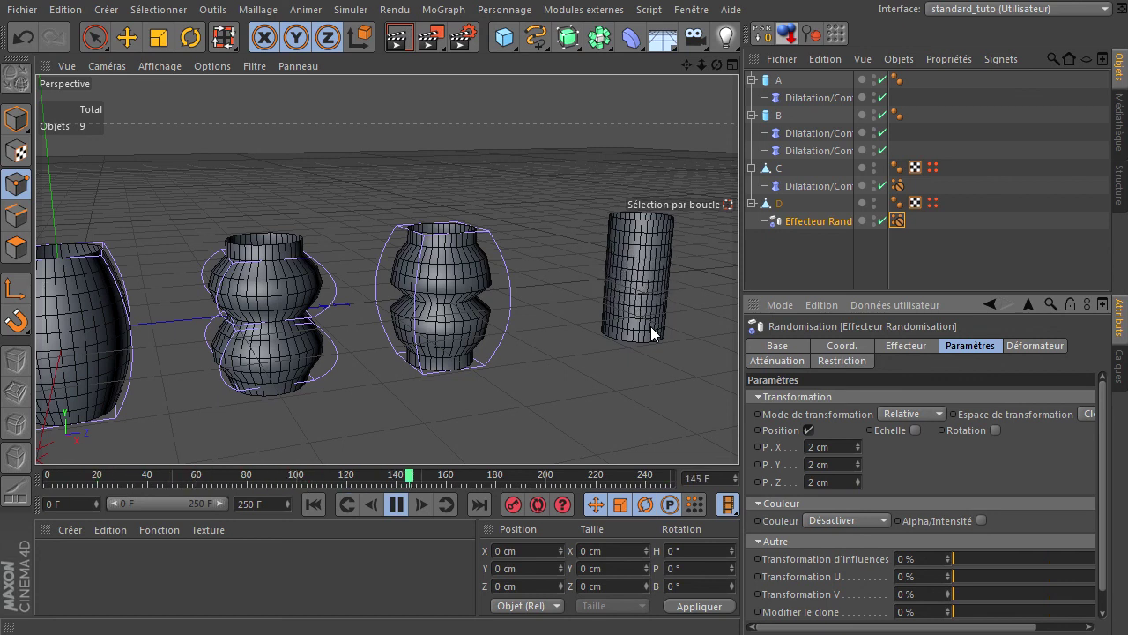
pyautogui.click(398, 513)
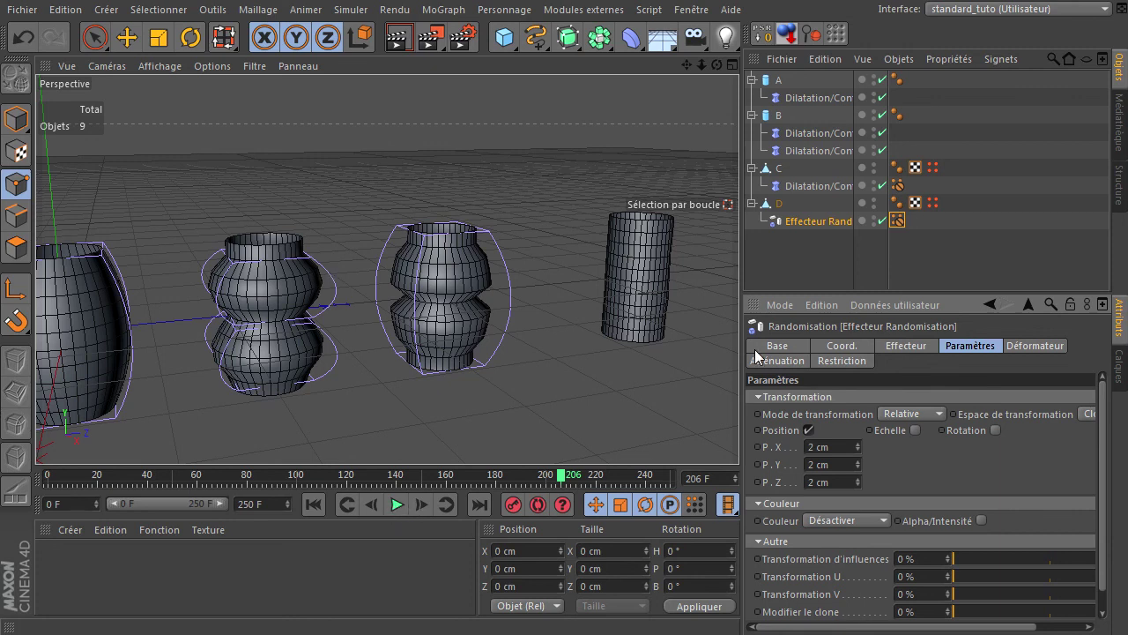
# Step: Review cylinder D's point selection, its Random effector and Restriction tag, and cylinder C's deformer, with all four cylinders in view
pyautogui.click(780, 204)
pyautogui.click(933, 202)
pyautogui.click(774, 204)
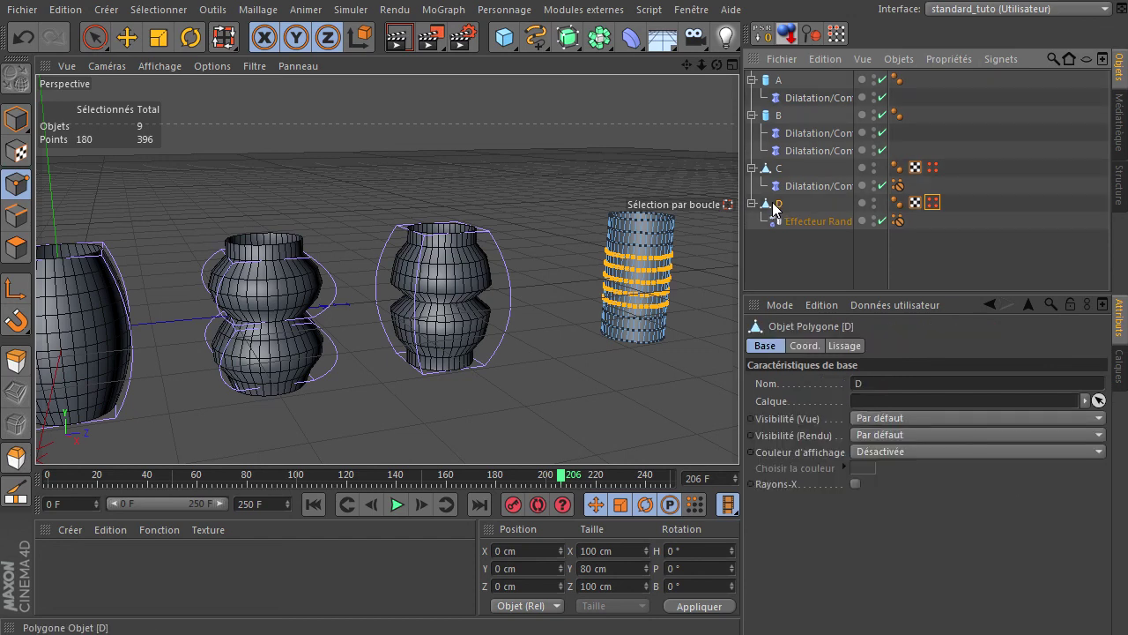
pyautogui.click(823, 221)
pyautogui.click(828, 186)
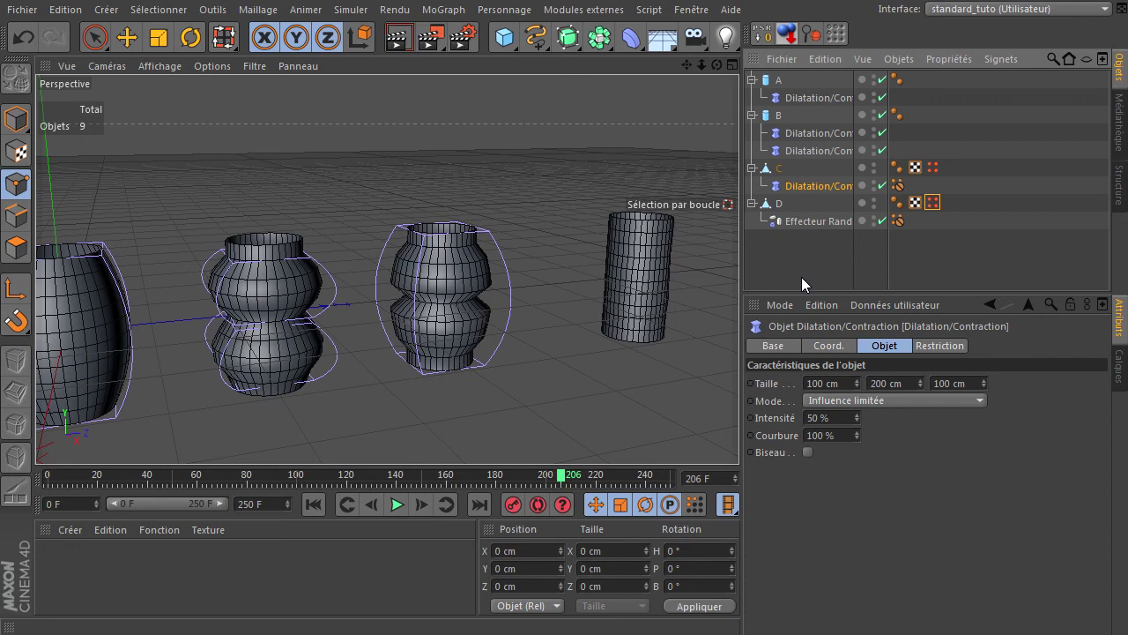
pyautogui.click(897, 220)
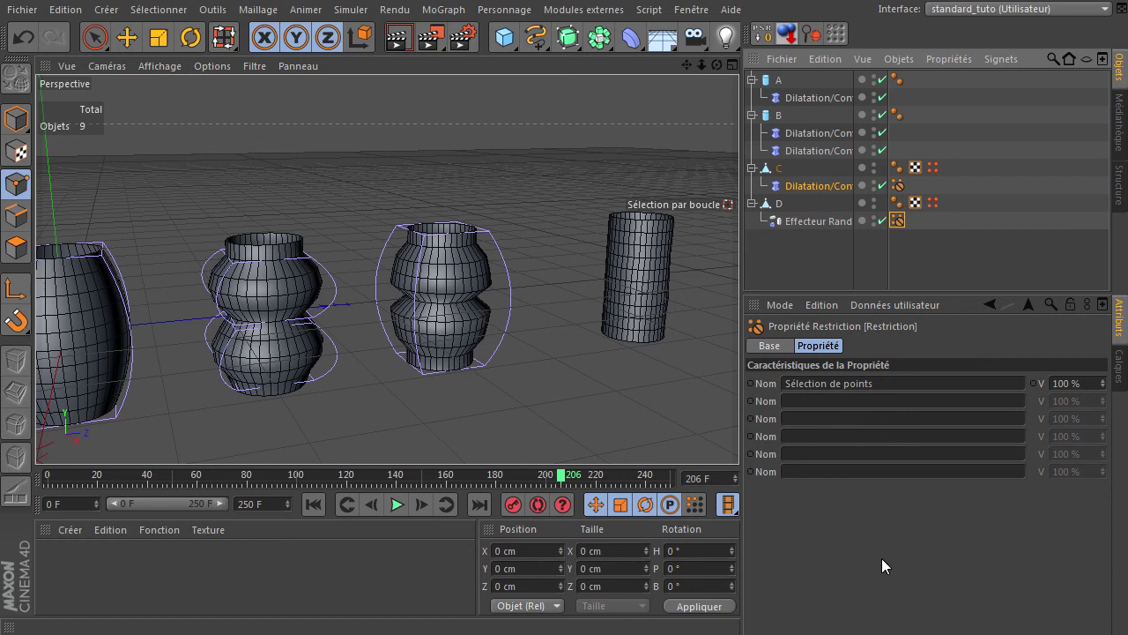
pyautogui.scroll(-5, 271, 311)
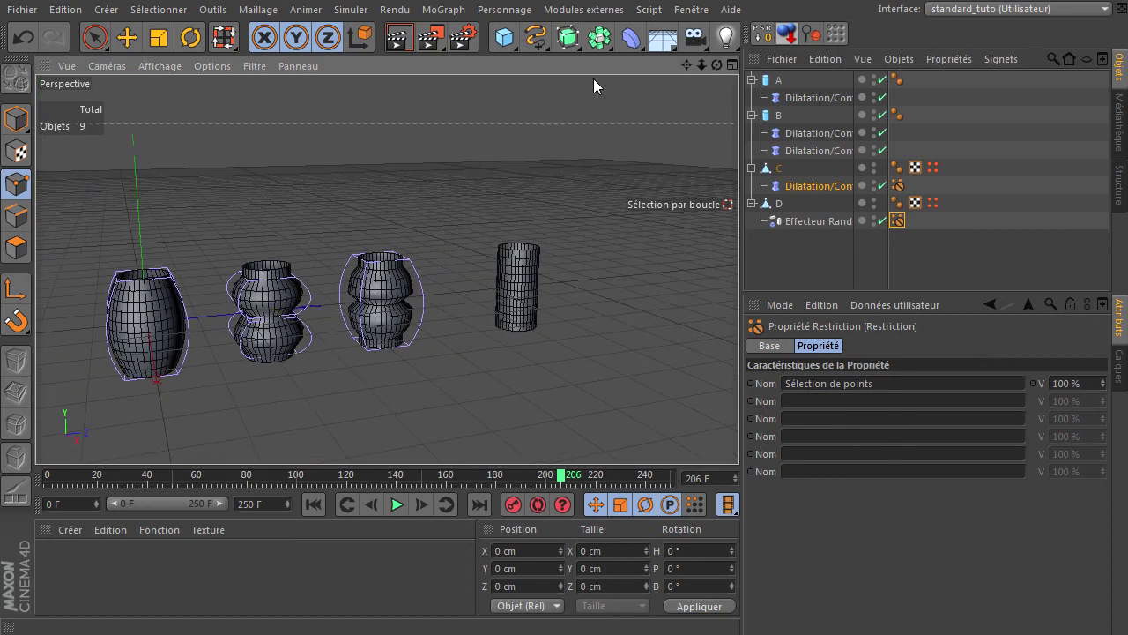
pyautogui.moveTo(686, 65); pyautogui.dragTo(697, 498)
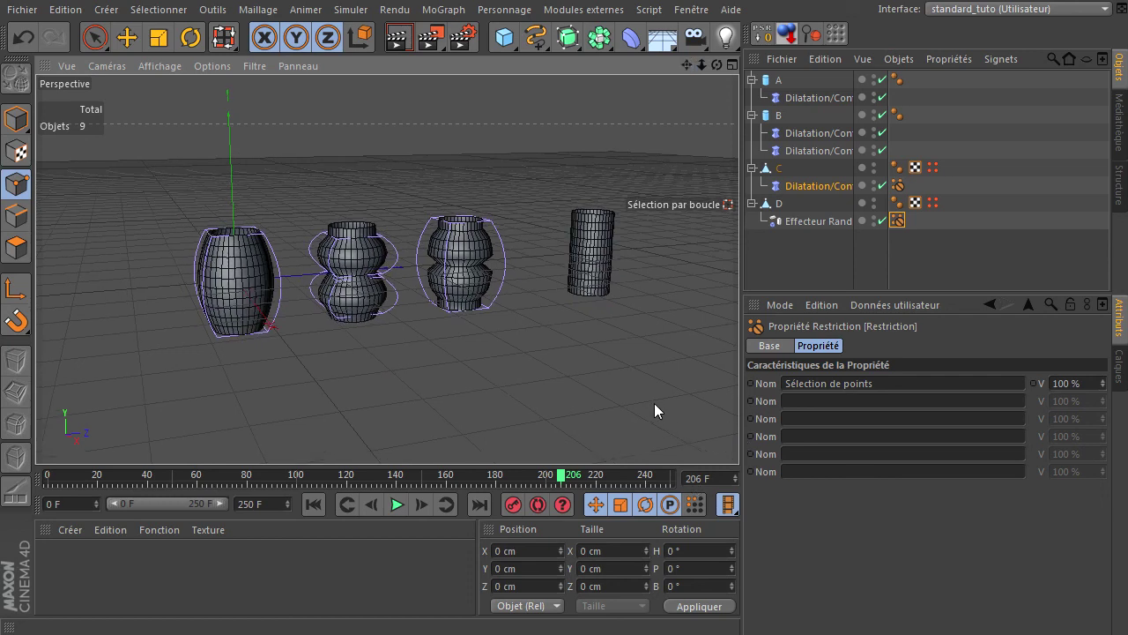